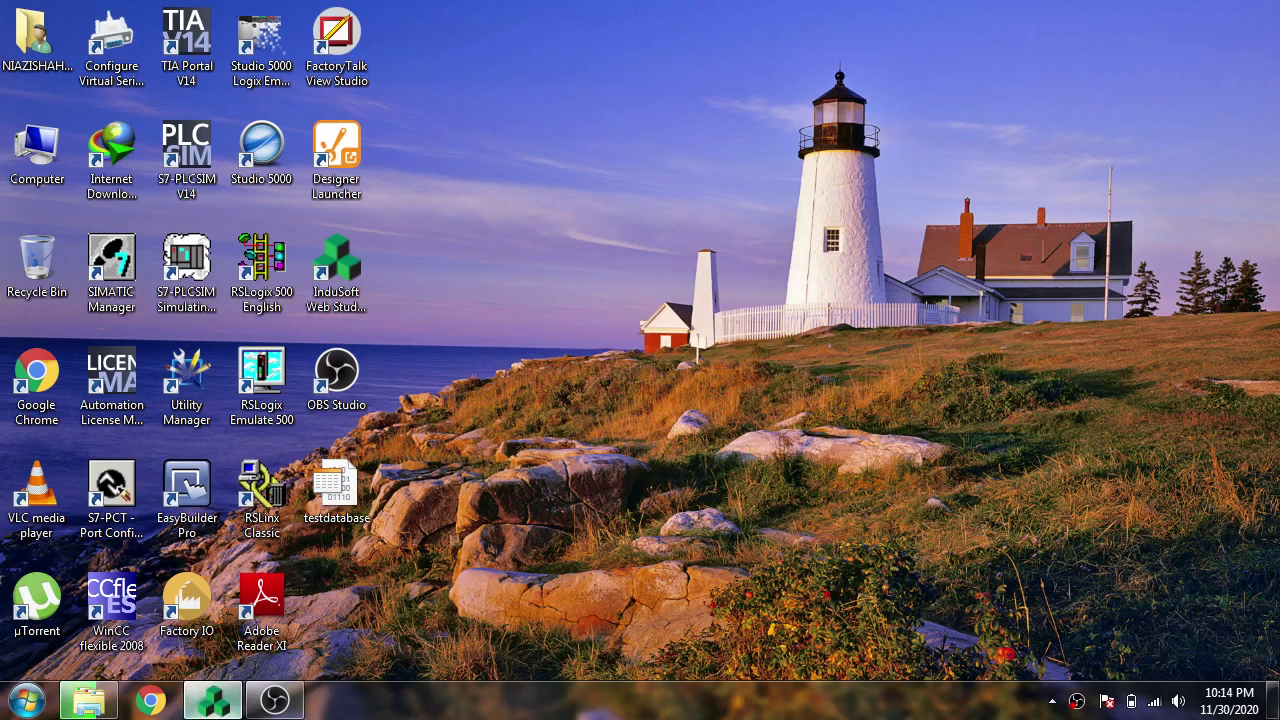
Step: Start a new project named DATAAQ and set its location to D:\indusoft projects
{"action": "left_click", "coordinate": [212, 700]}
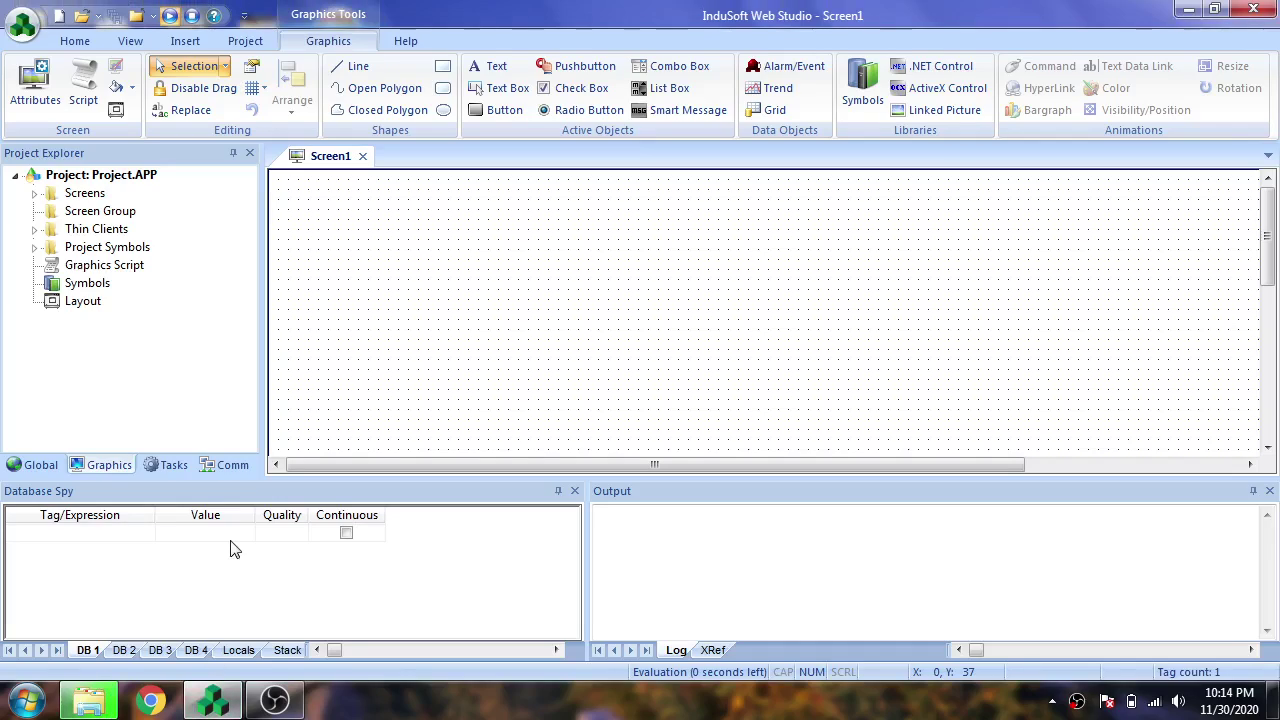
{"action": "left_click", "coordinate": [59, 17]}
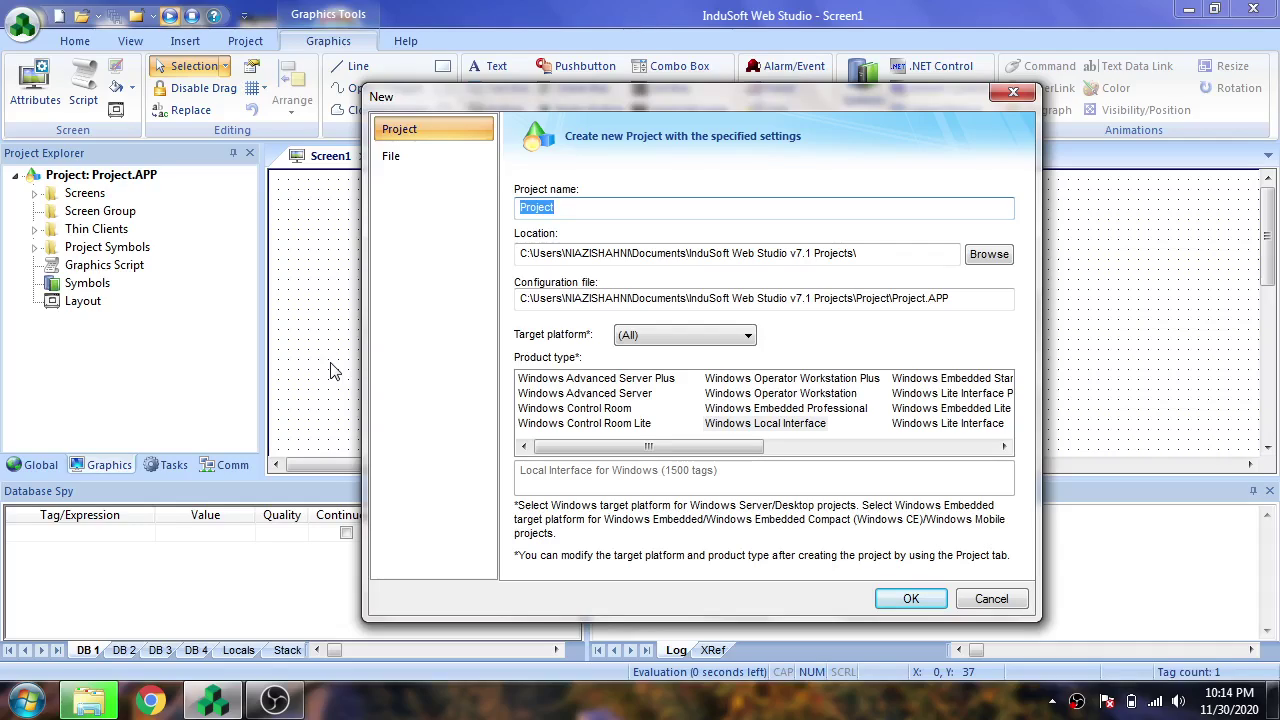
{"action": "type", "text": "DATA"}
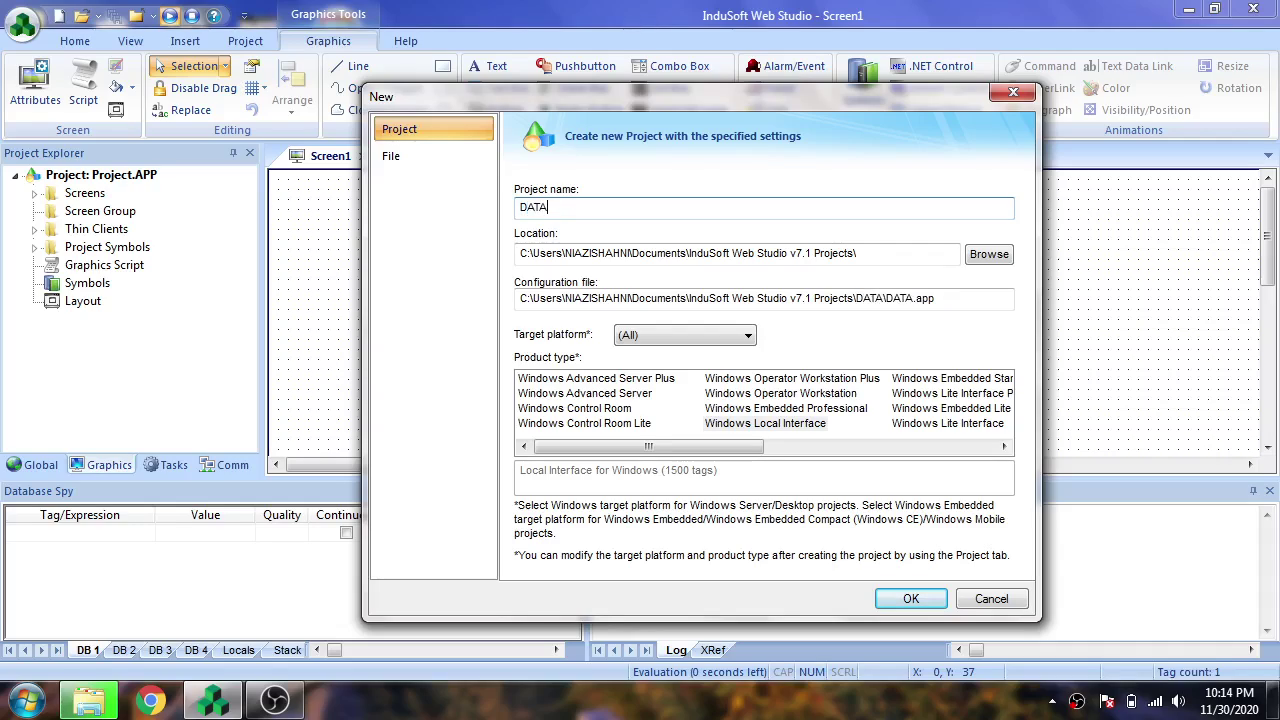
{"action": "type", "text": "AQ"}
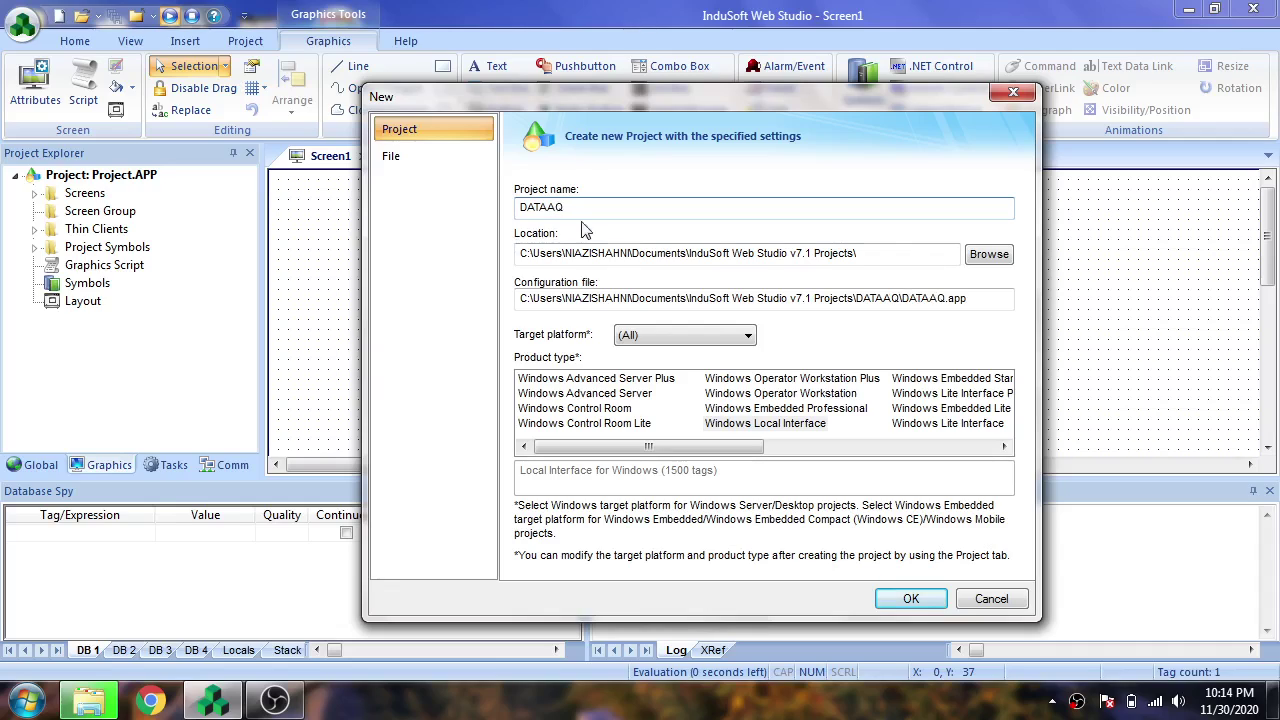
{"action": "left_click", "coordinate": [975, 254]}
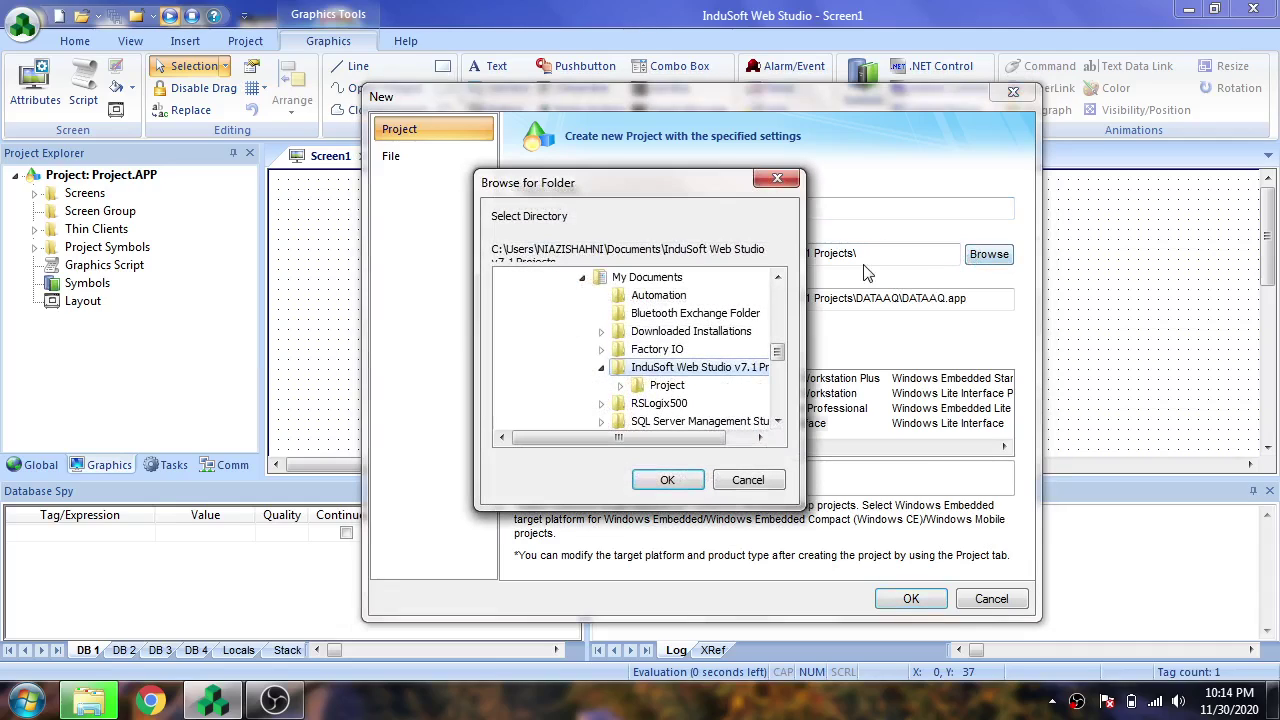
{"action": "double_click", "coordinate": [592, 283]}
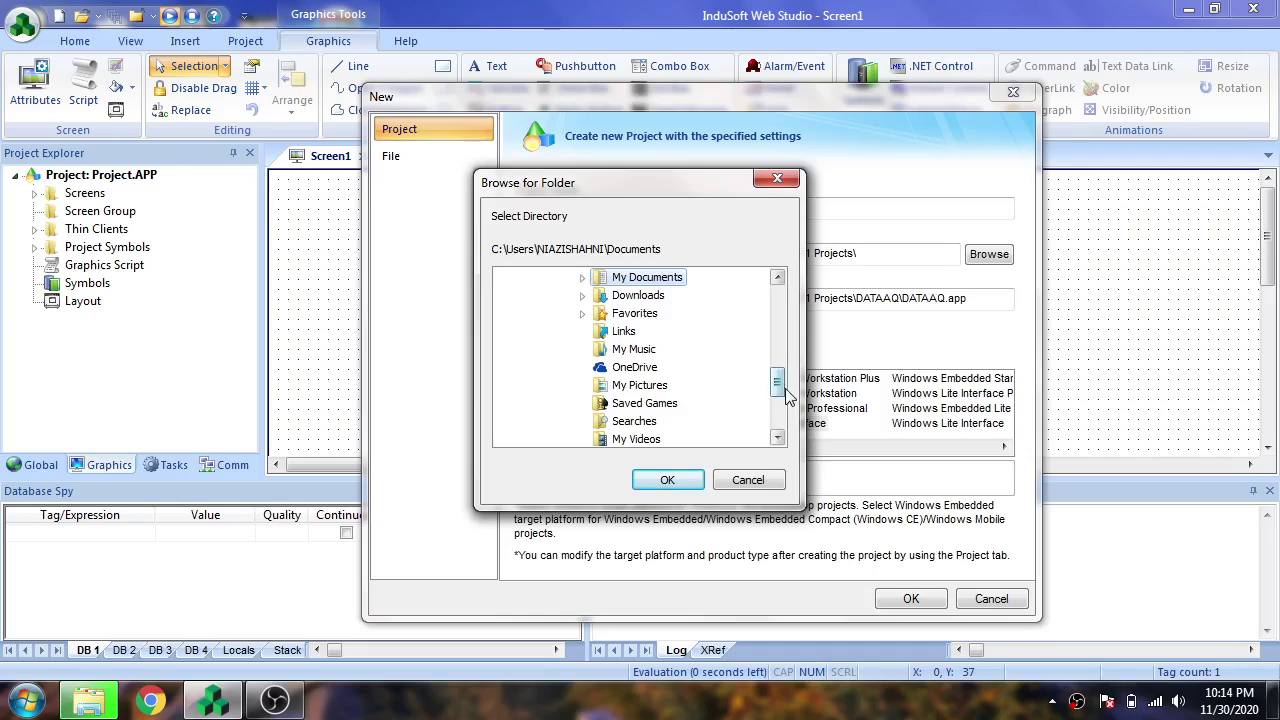
{"action": "left_click_drag", "start_coordinate": [784, 388], "coordinate": [757, 323]}
{"action": "double_click", "coordinate": [556, 347]}
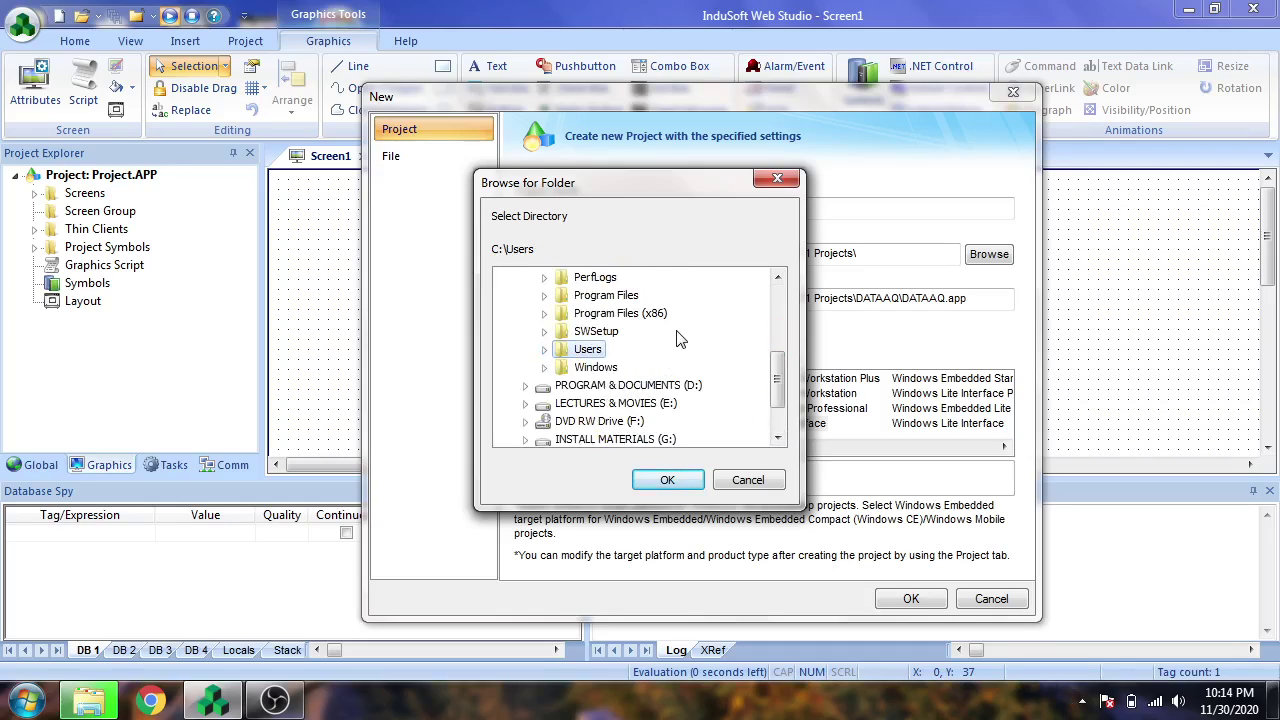
{"action": "left_click", "coordinate": [525, 386]}
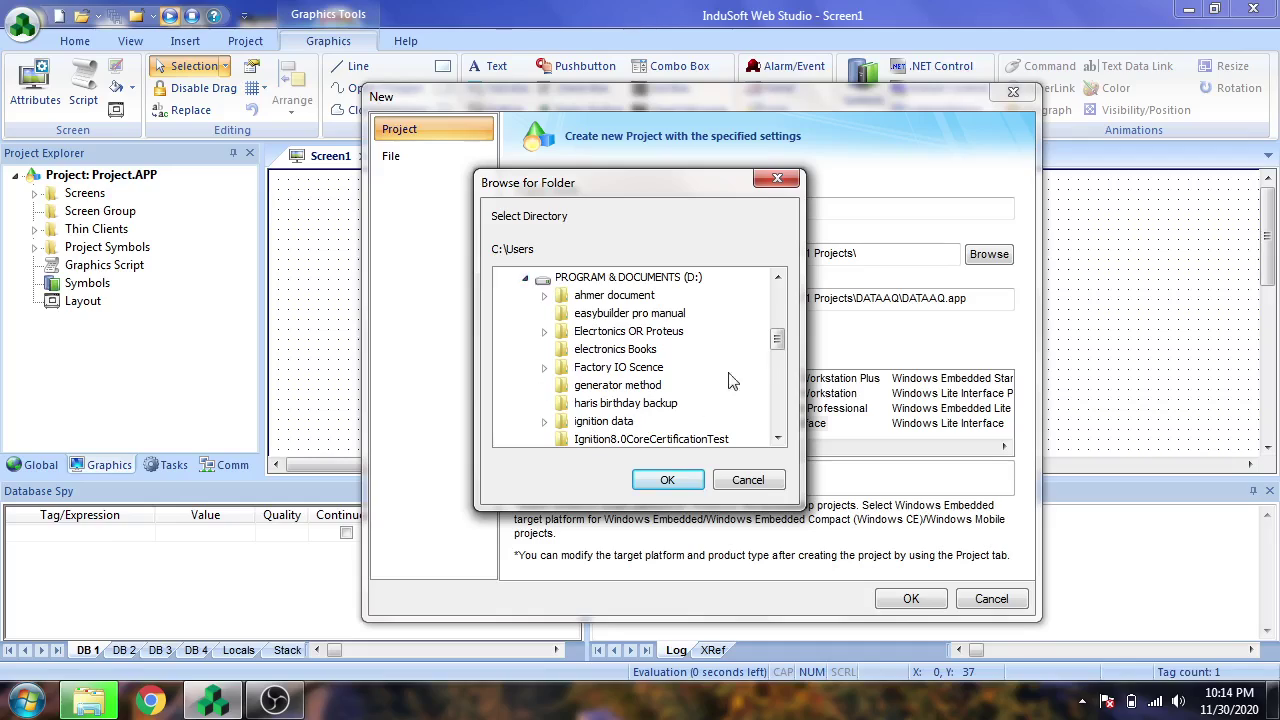
{"action": "mouse_move", "coordinate": [776, 342]}
{"action": "left_mouse_down"}
{"action": "mouse_move", "coordinate": [779, 402]}
{"action": "mouse_move", "coordinate": [777, 360]}
{"action": "left_mouse_up"}
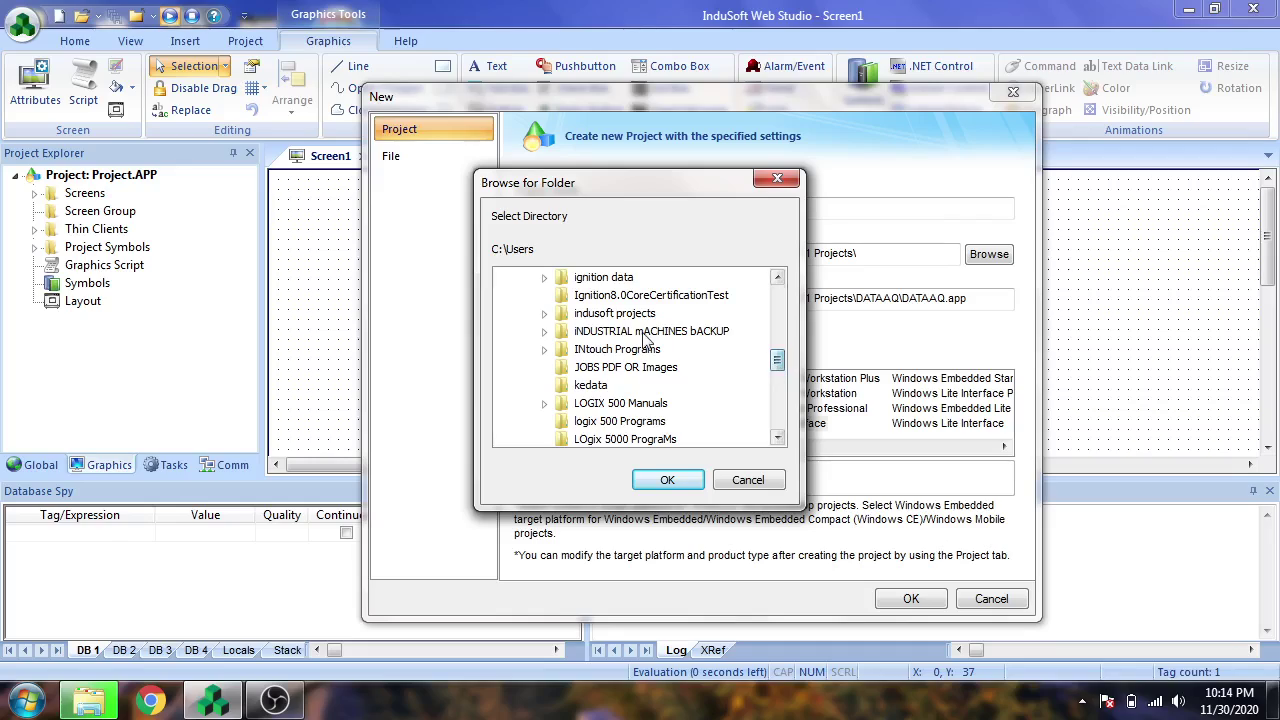
{"action": "left_click", "coordinate": [565, 313]}
{"action": "left_click", "coordinate": [545, 315]}
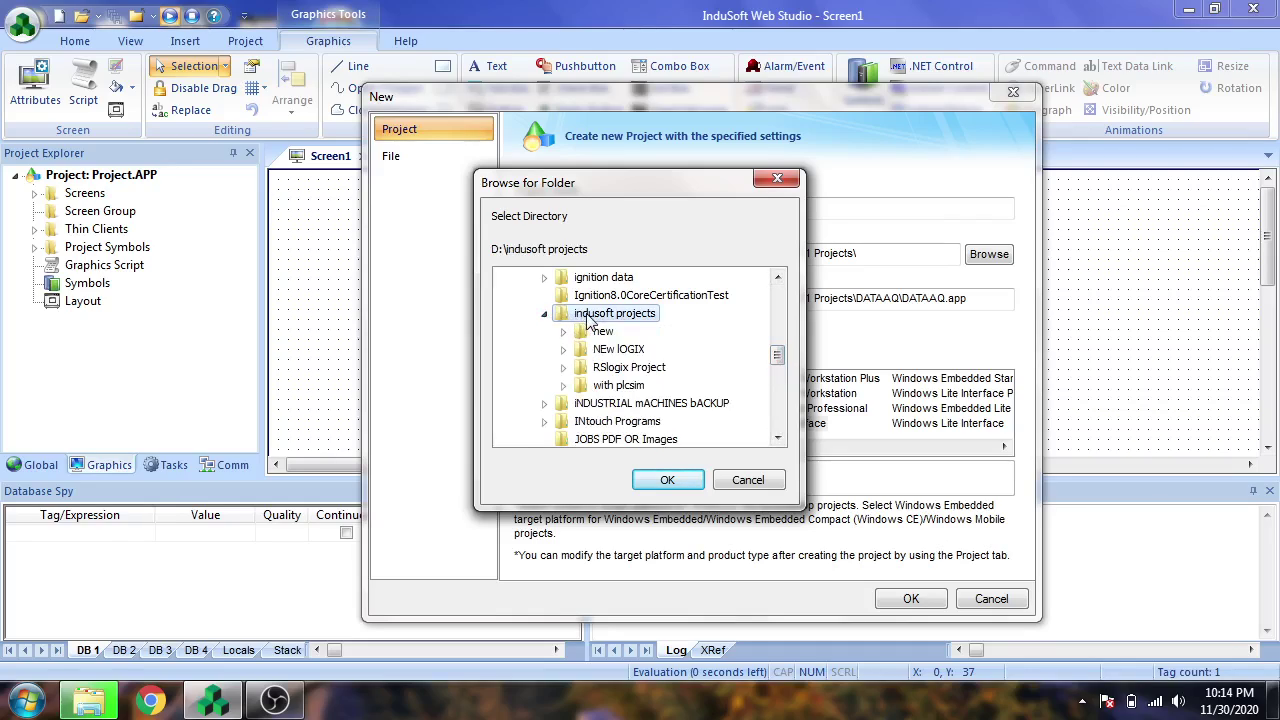
{"action": "left_click", "coordinate": [668, 480]}
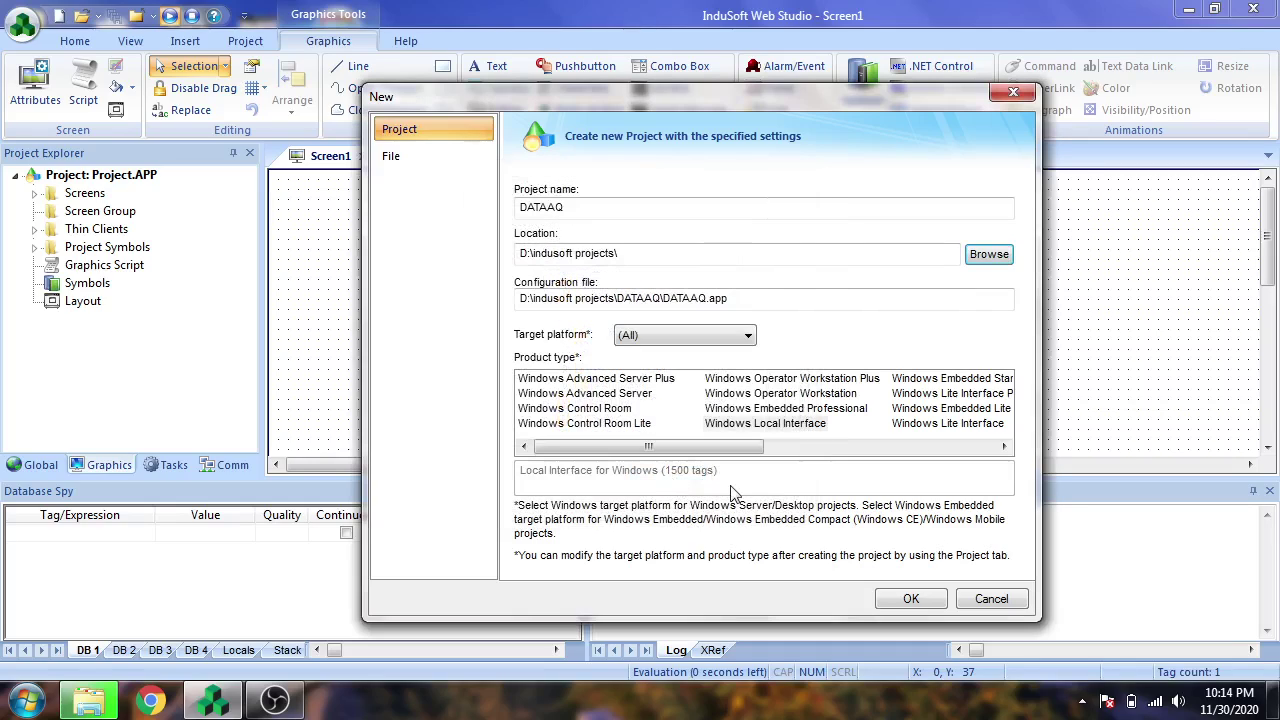
Step: Create DATAAQ for the Windows Embedded Lite platform, agreeing to stop the running project
{"action": "left_click", "coordinate": [694, 341]}
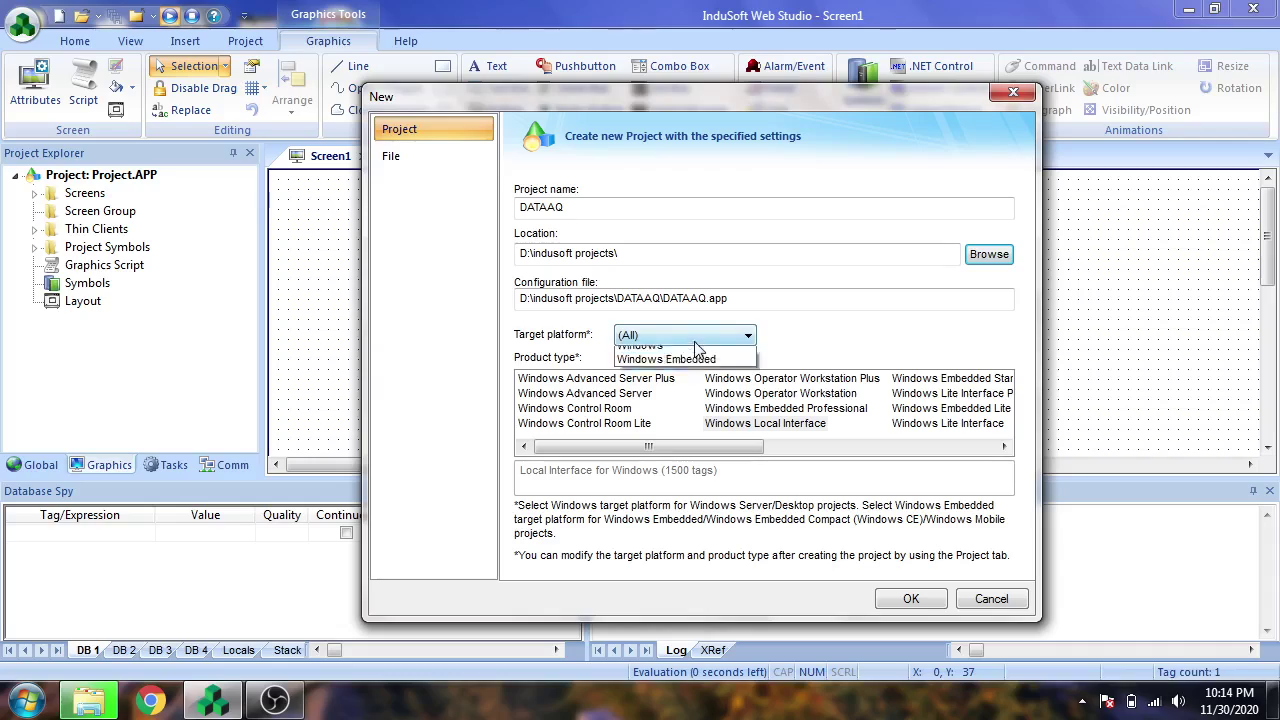
{"action": "left_click", "coordinate": [692, 381]}
{"action": "left_click", "coordinate": [620, 424]}
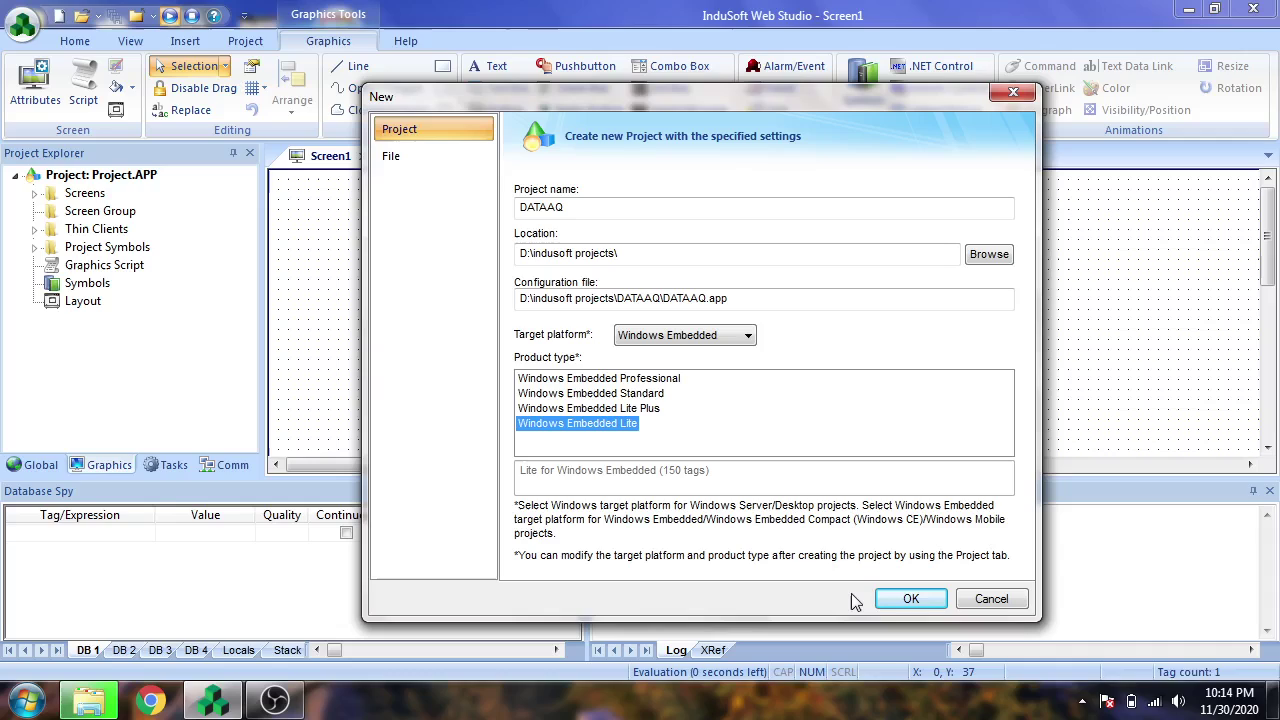
{"action": "left_click", "coordinate": [887, 600]}
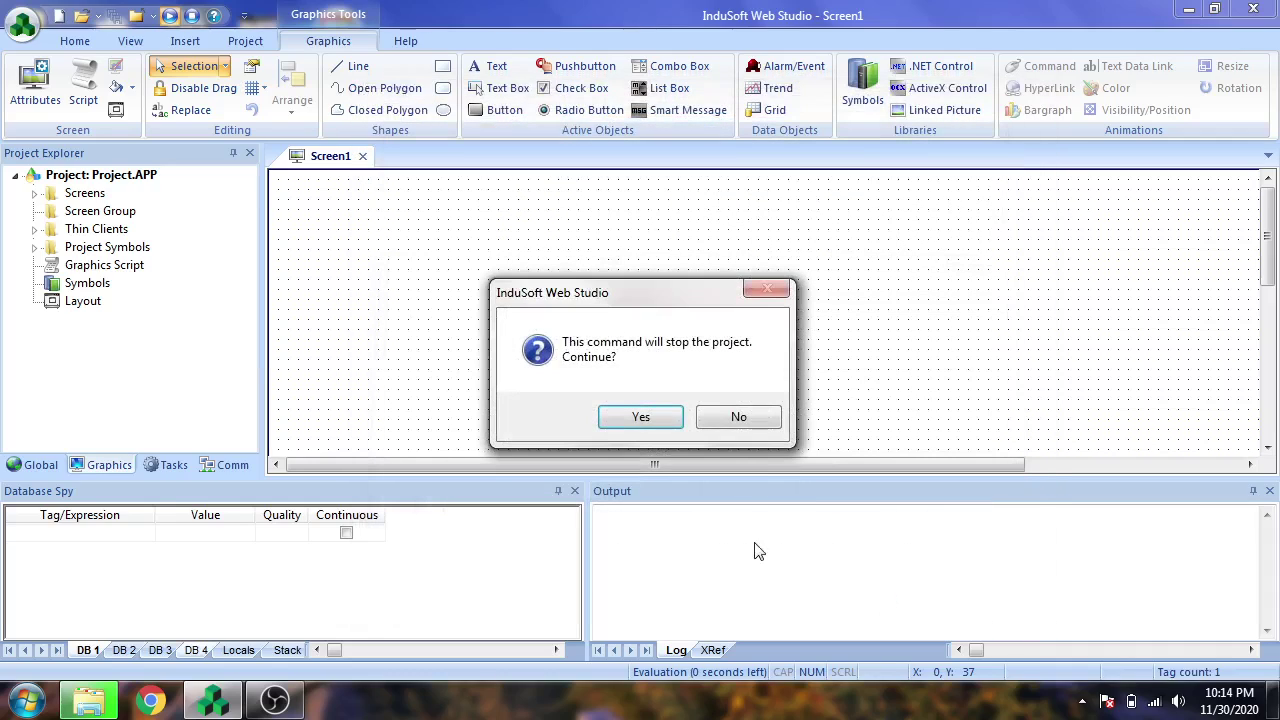
{"action": "left_click", "coordinate": [641, 417]}
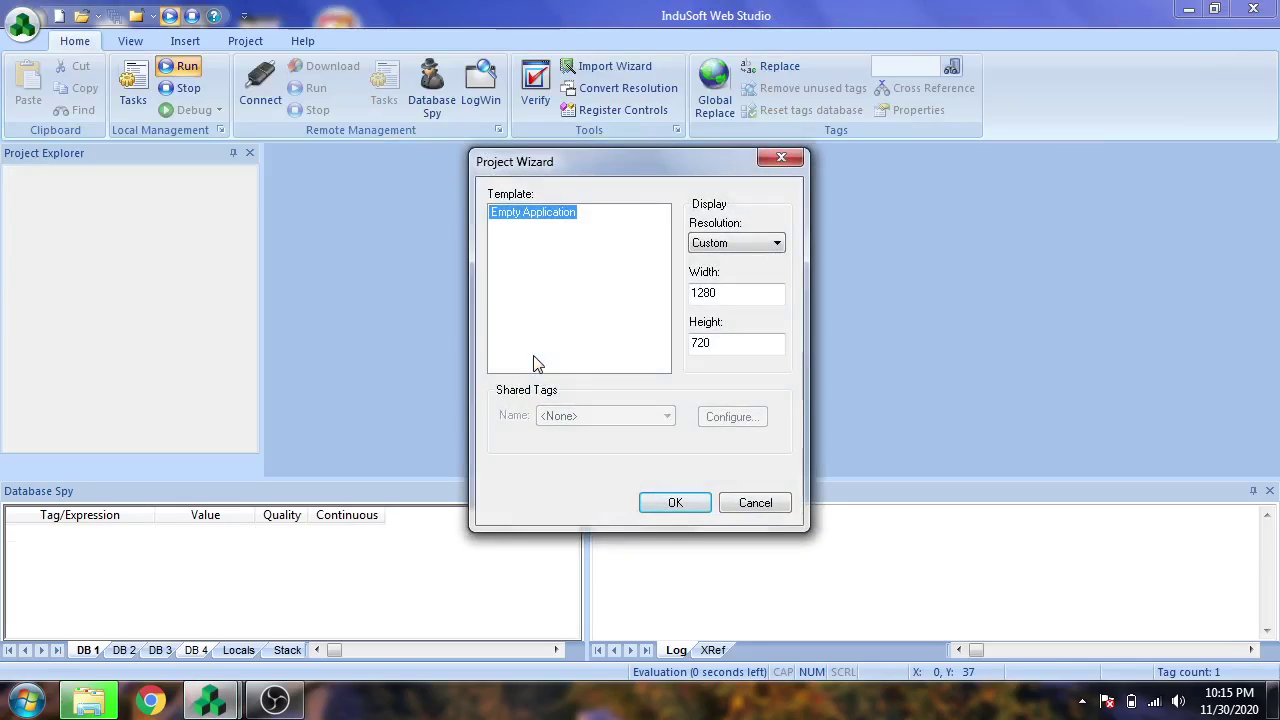
Step: Choose the Empty Application template at Custom 720 by 720 resolution and finish the wizard
{"action": "double_click", "coordinate": [724, 296]}
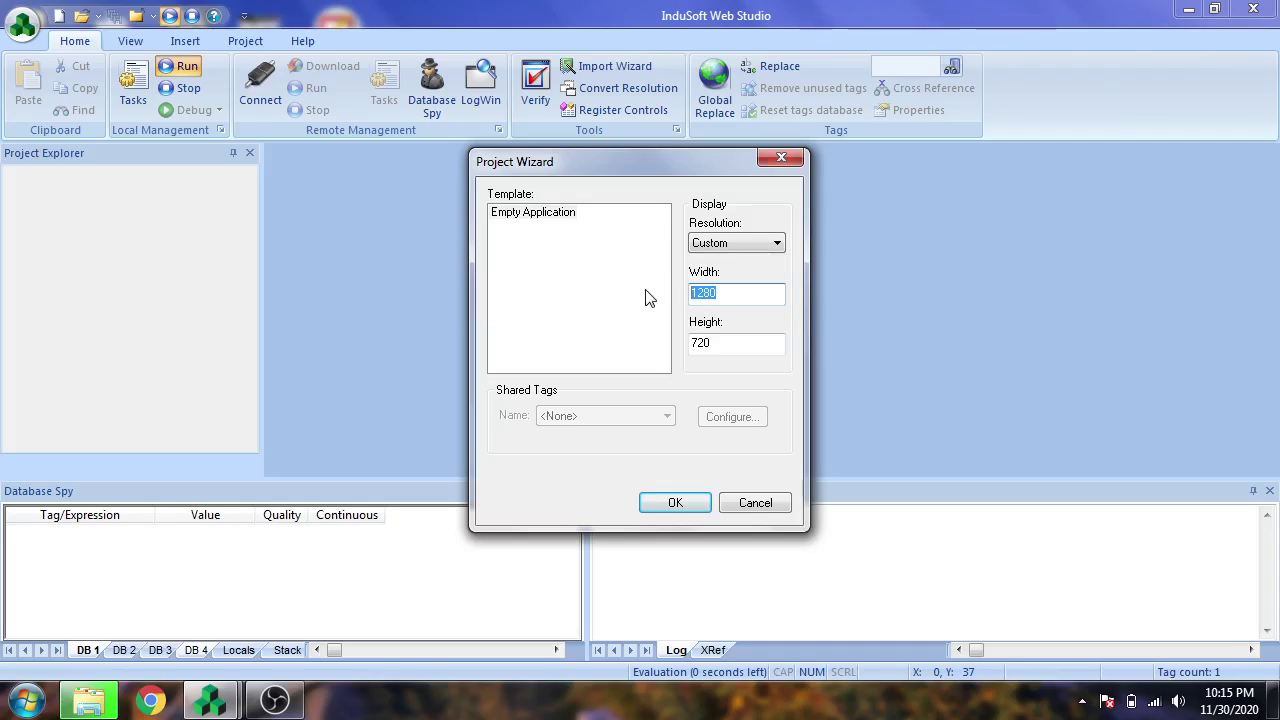
{"action": "type", "text": "72"}
{"action": "left_click", "coordinate": [550, 219]}
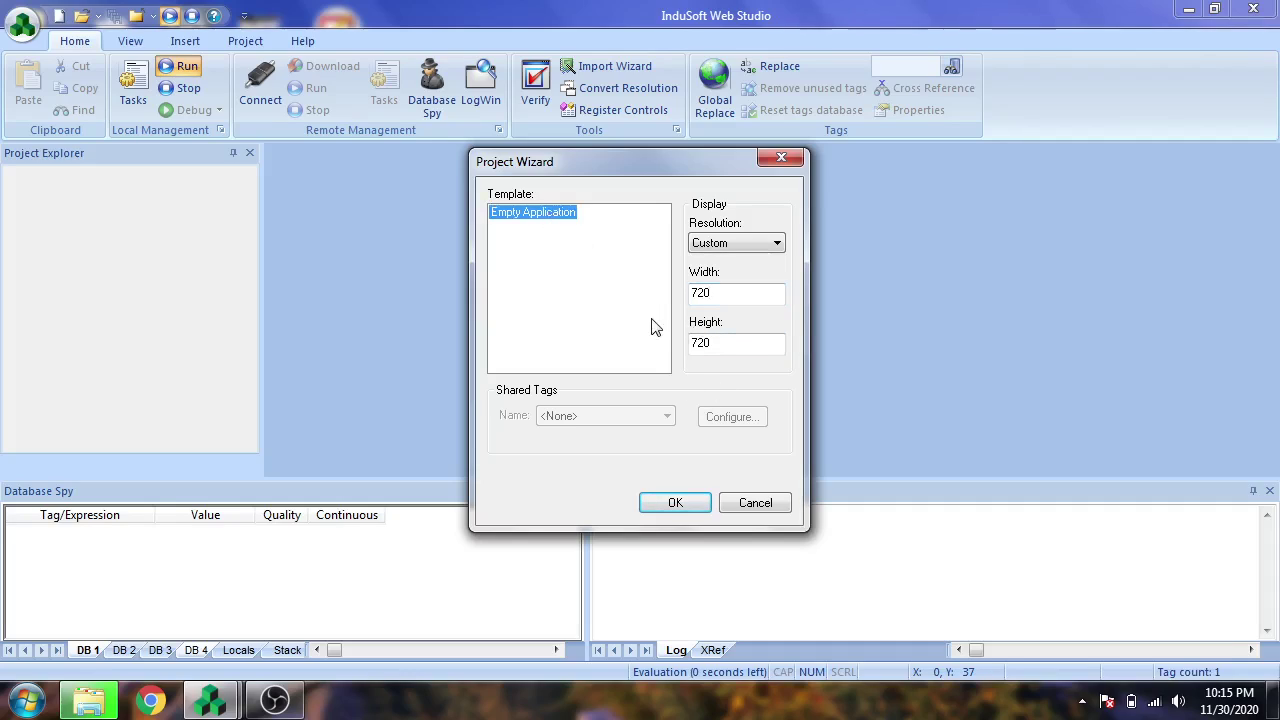
{"action": "left_click", "coordinate": [730, 246]}
{"action": "left_click", "coordinate": [730, 246]}
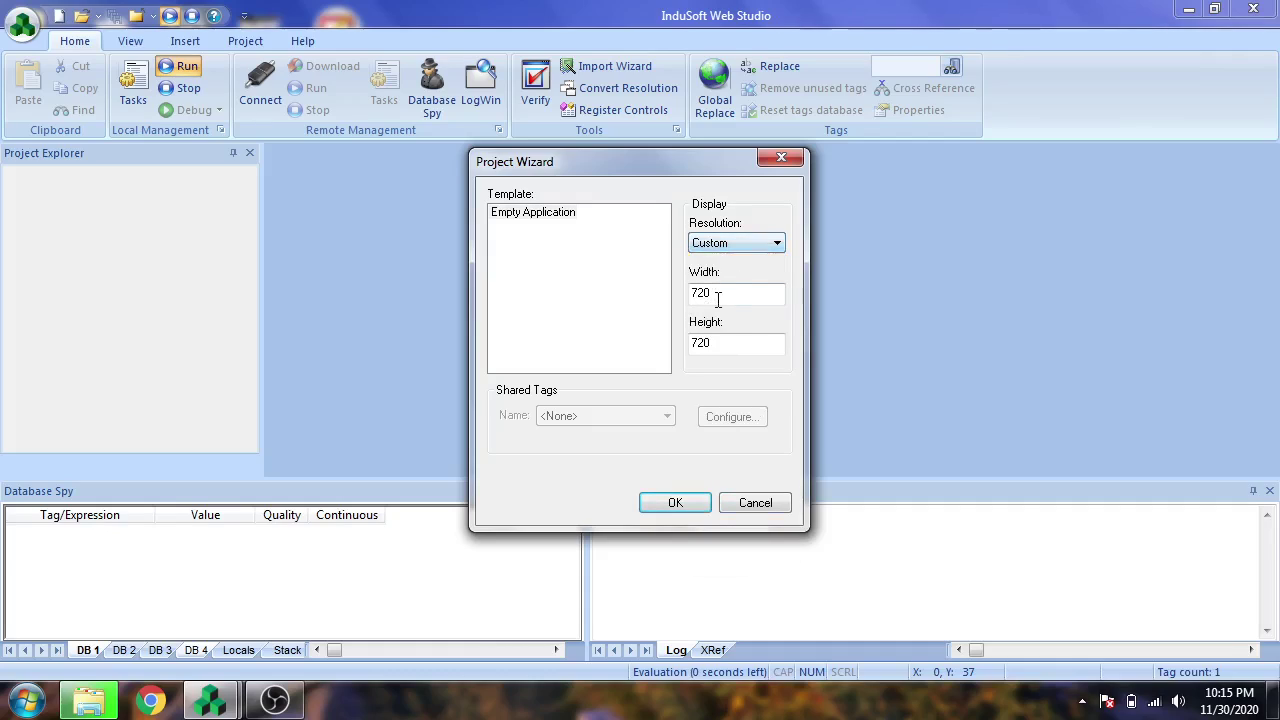
{"action": "left_click", "coordinate": [684, 503]}
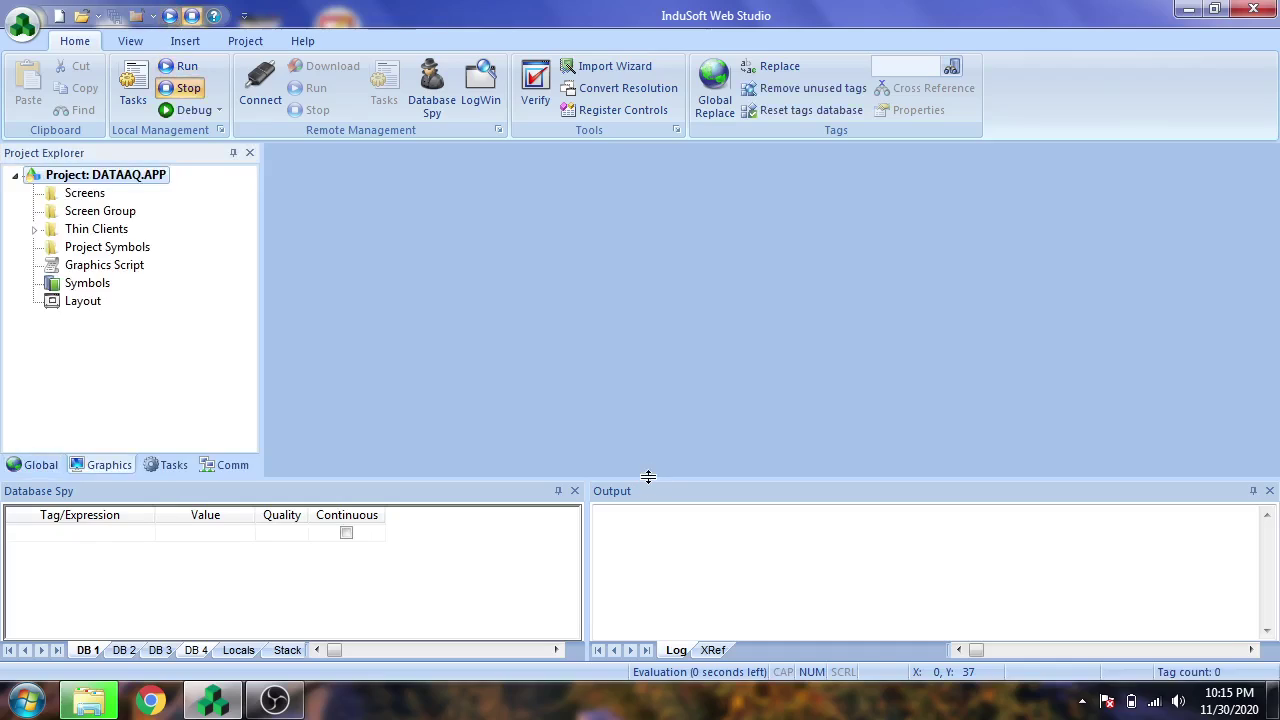
Step: Insert a new screen, Screen2, under Screens with default attributes
{"action": "left_click", "coordinate": [86, 193]}
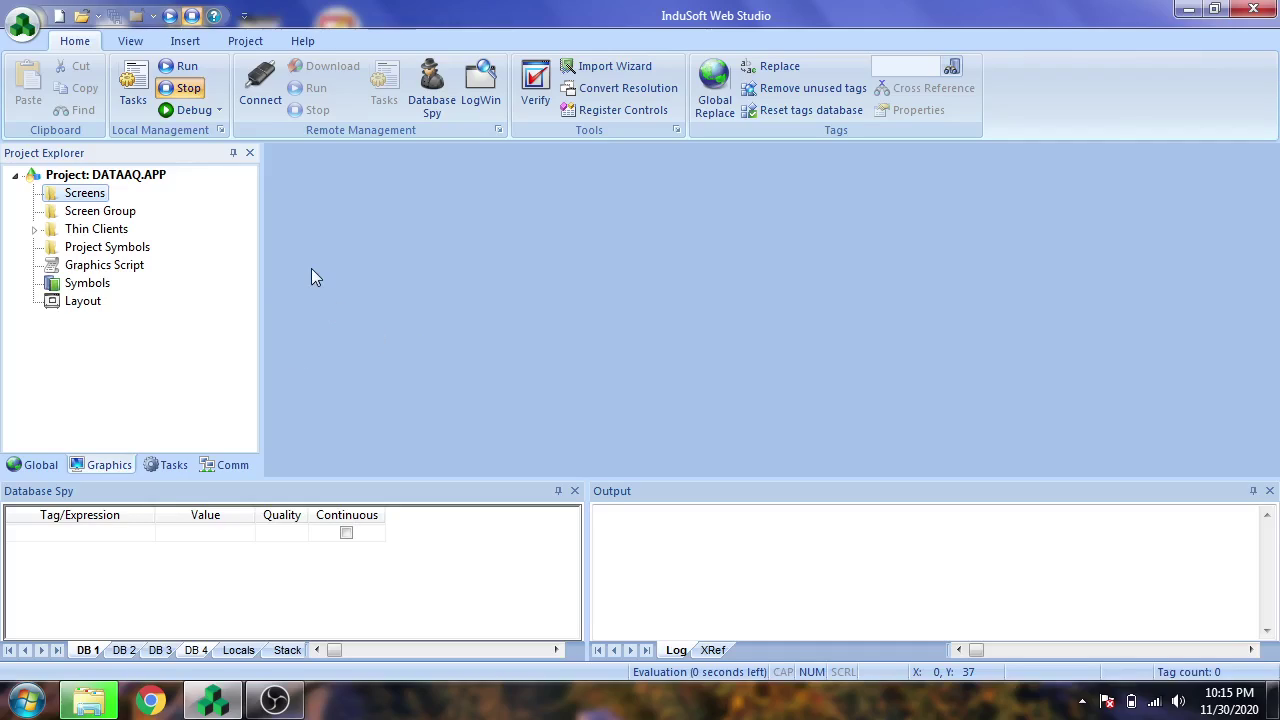
{"action": "right_click", "coordinate": [94, 192]}
{"action": "left_click", "coordinate": [130, 198]}
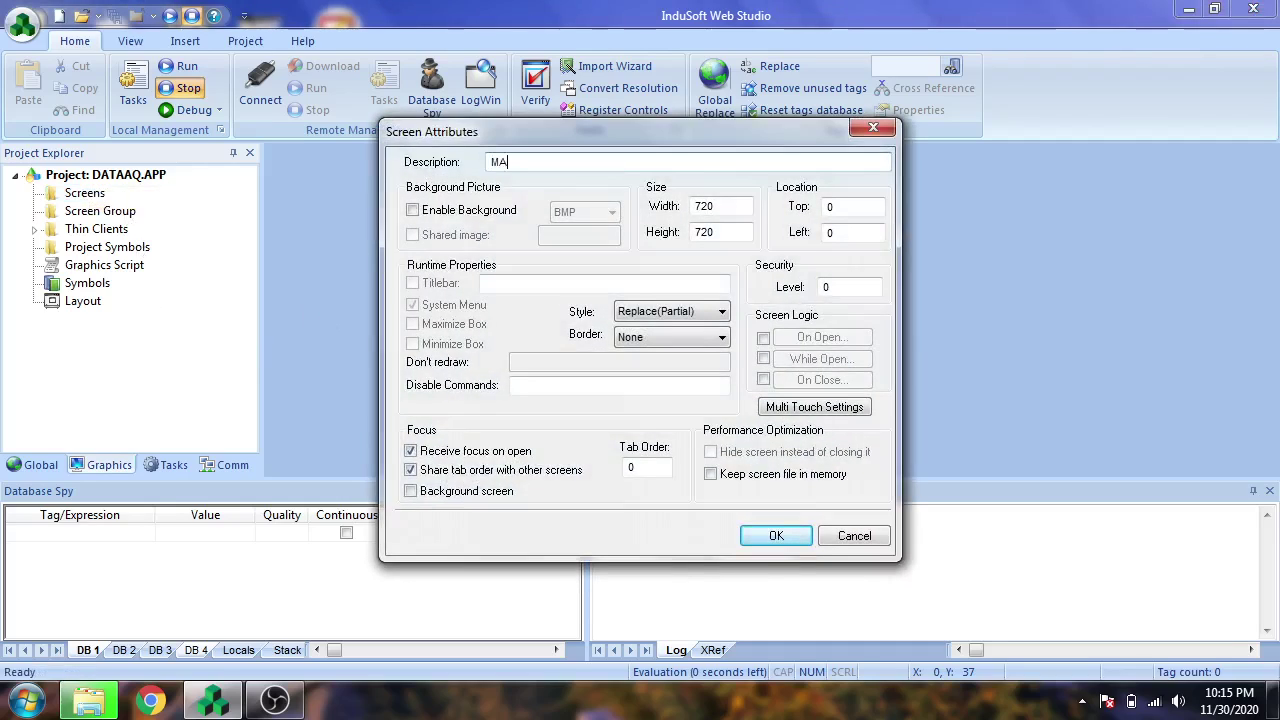
{"action": "left_click", "coordinate": [776, 536]}
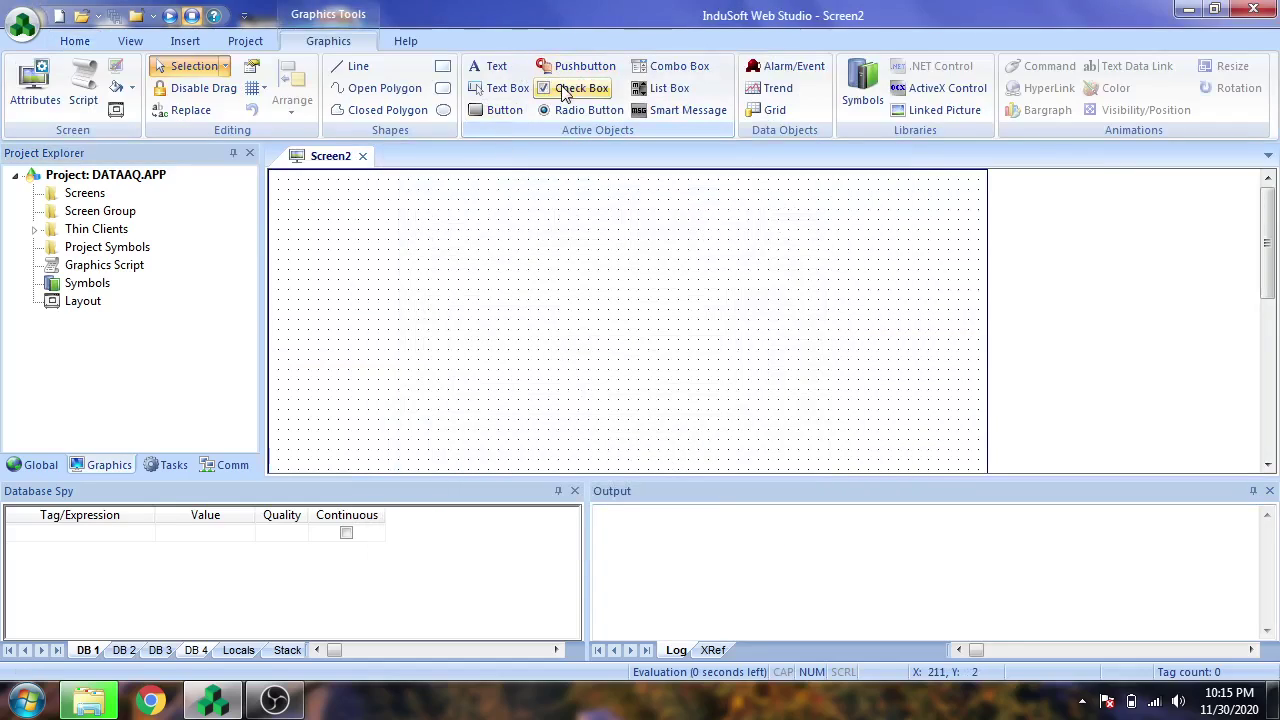
Step: Draw a small text box at top-left and a trend chart beside it on Screen2
{"action": "left_click", "coordinate": [524, 92]}
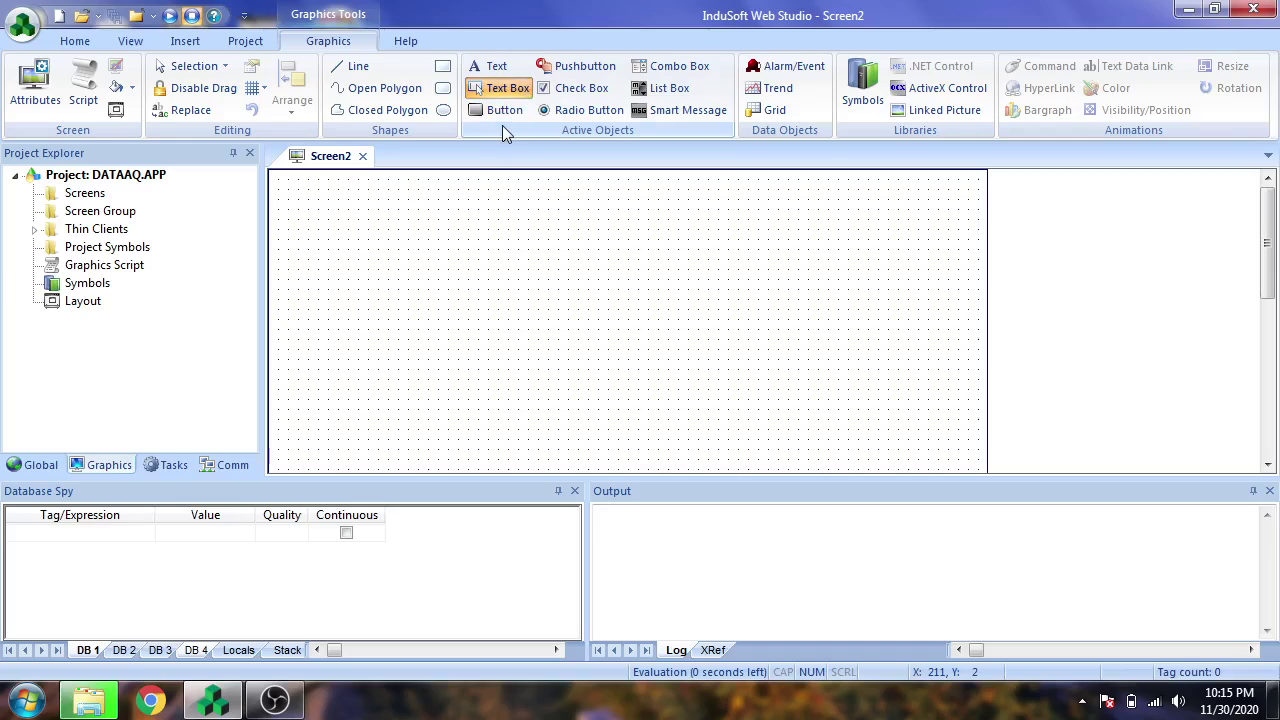
{"action": "left_click_drag", "start_coordinate": [289, 193], "coordinate": [424, 290]}
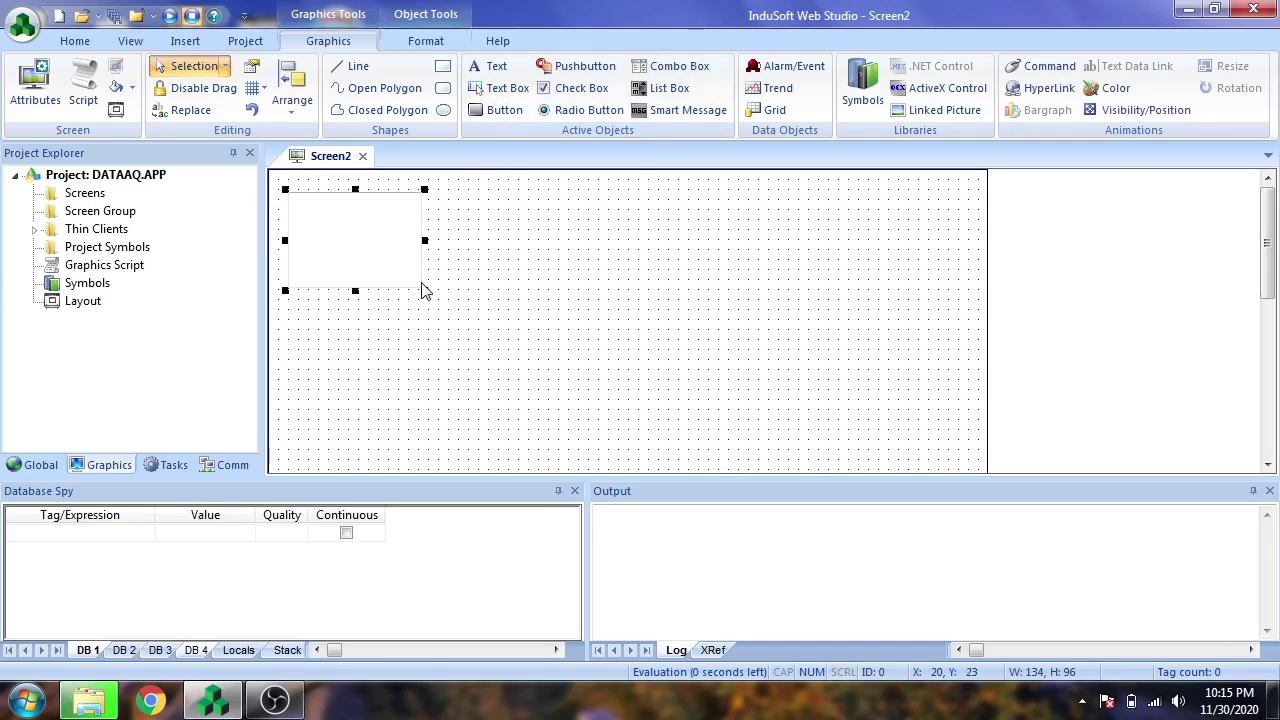
{"action": "left_click", "coordinate": [772, 88]}
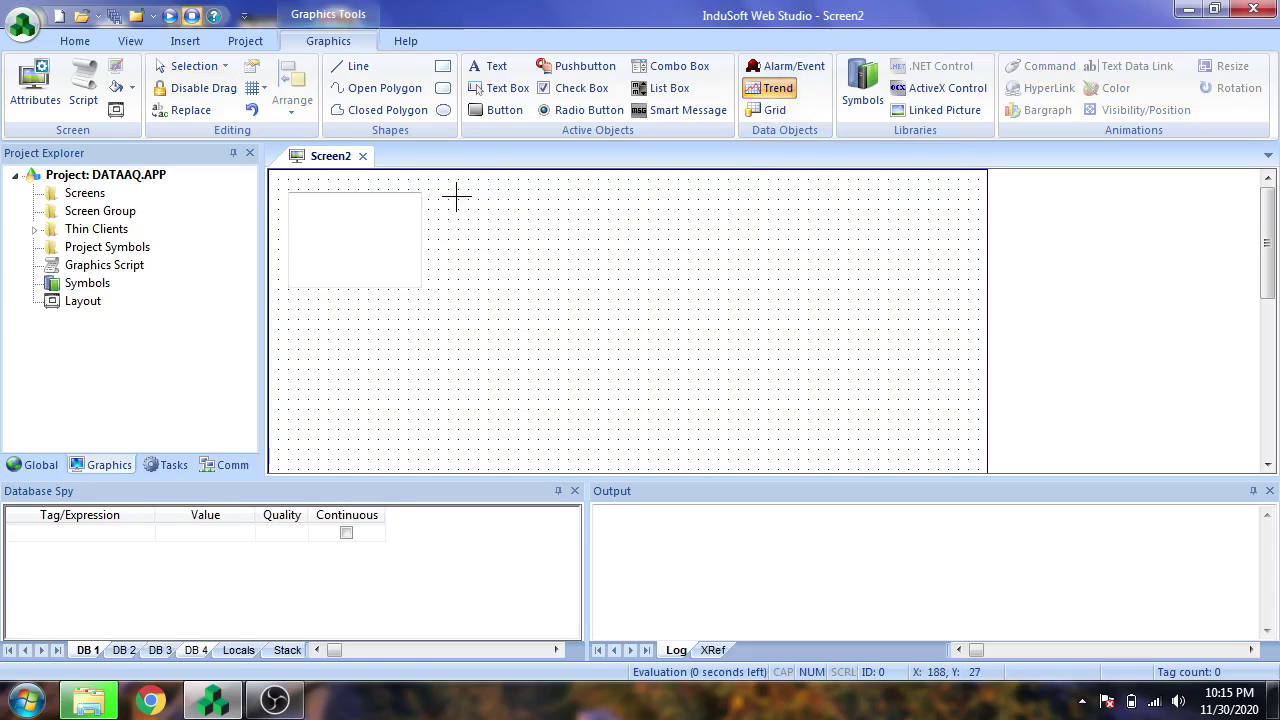
{"action": "left_click_drag", "start_coordinate": [452, 197], "coordinate": [968, 472]}
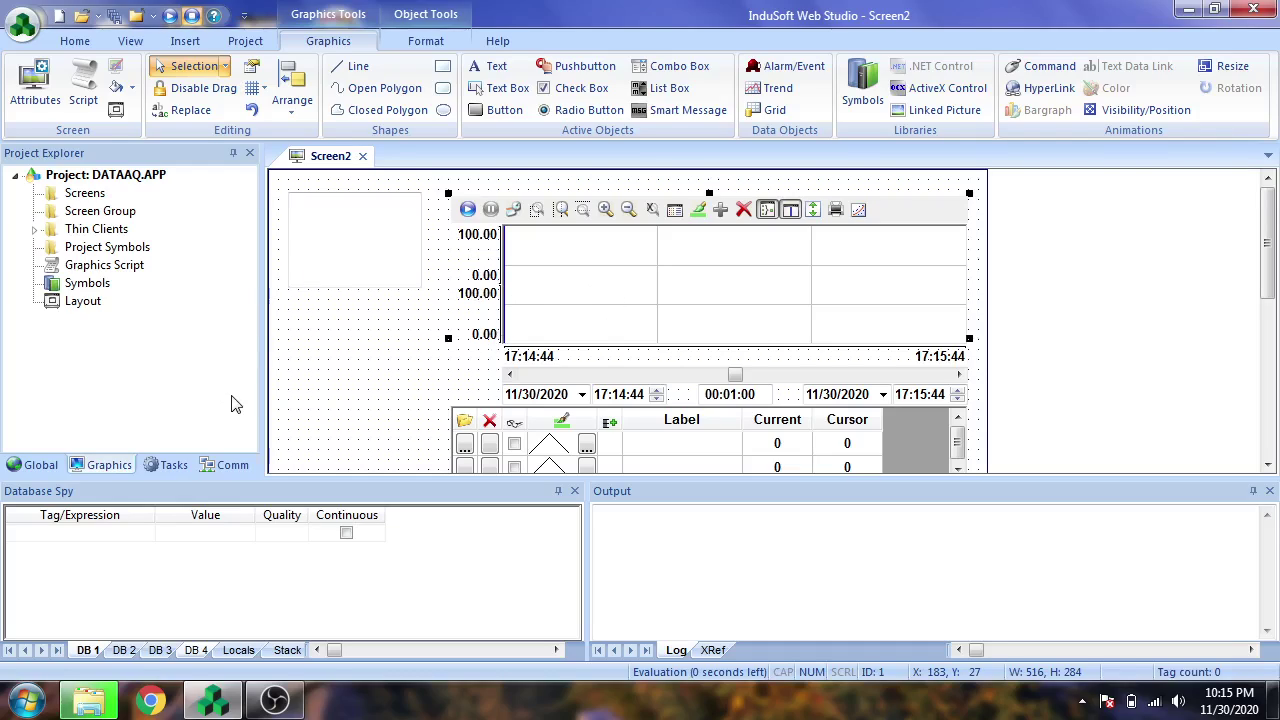
Step: Add a Local Integer tag named NEW to the Project Tags
{"action": "left_click", "coordinate": [60, 468]}
{"action": "double_click", "coordinate": [70, 195]}
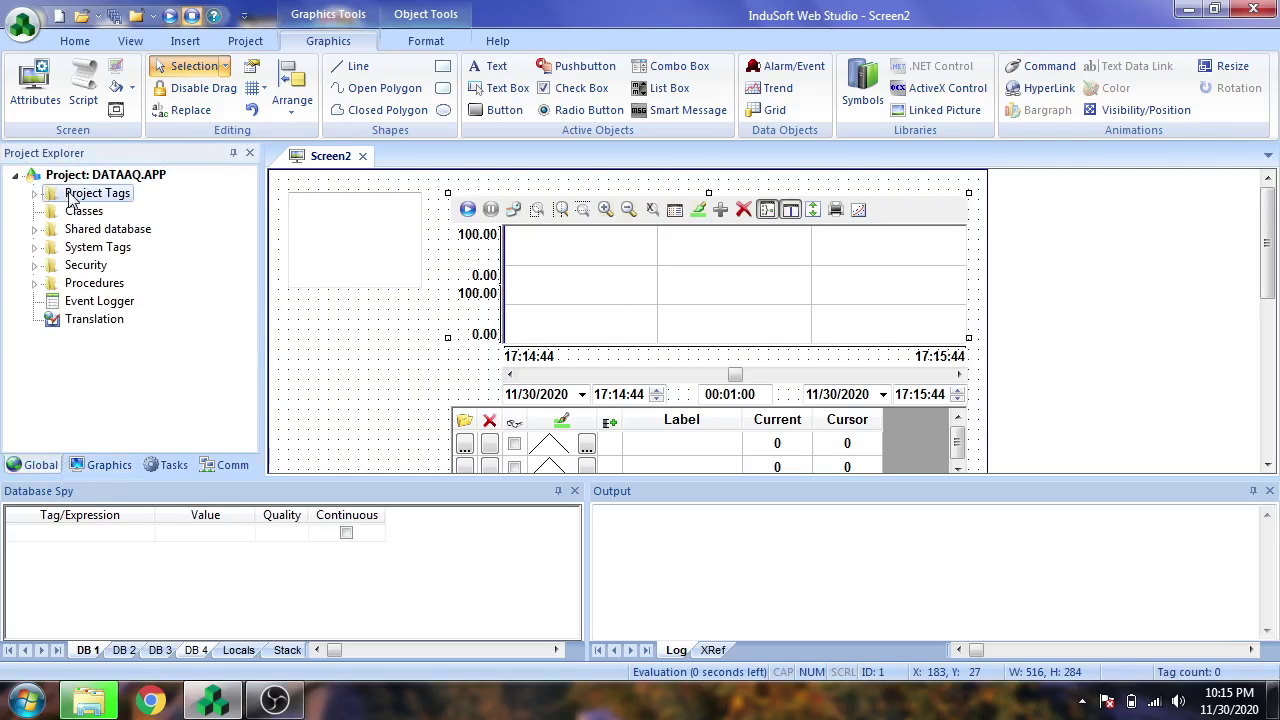
{"action": "left_click", "coordinate": [100, 229]}
{"action": "right_click", "coordinate": [90, 228]}
{"action": "left_click", "coordinate": [150, 239]}
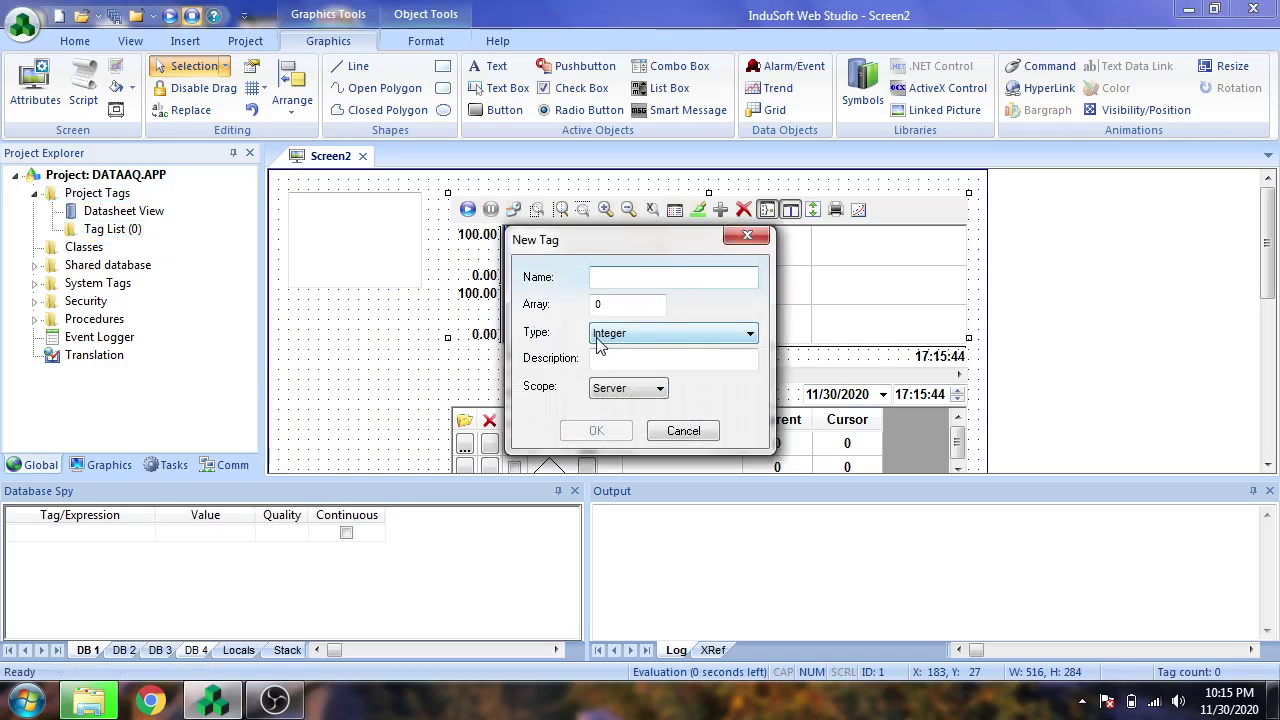
{"action": "type", "text": "NEW"}
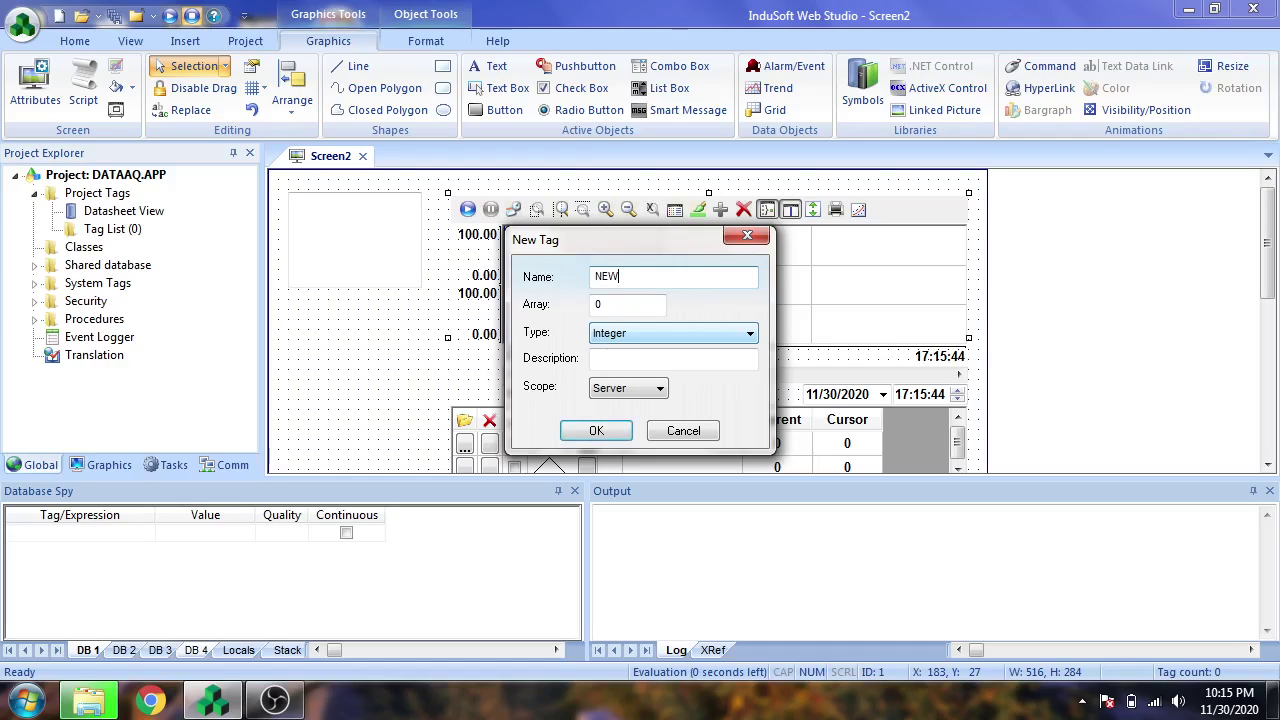
{"action": "left_click", "coordinate": [660, 390]}
{"action": "left_click", "coordinate": [651, 406]}
{"action": "left_click", "coordinate": [674, 338]}
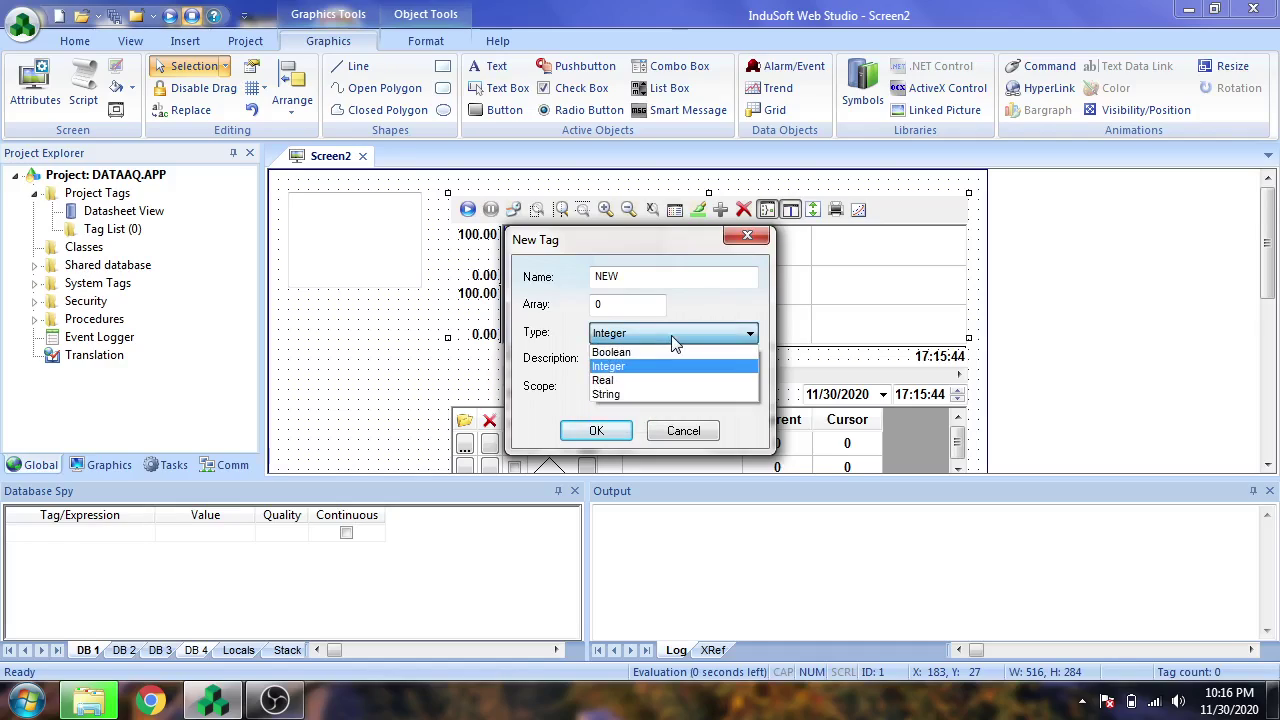
{"action": "left_click", "coordinate": [664, 366]}
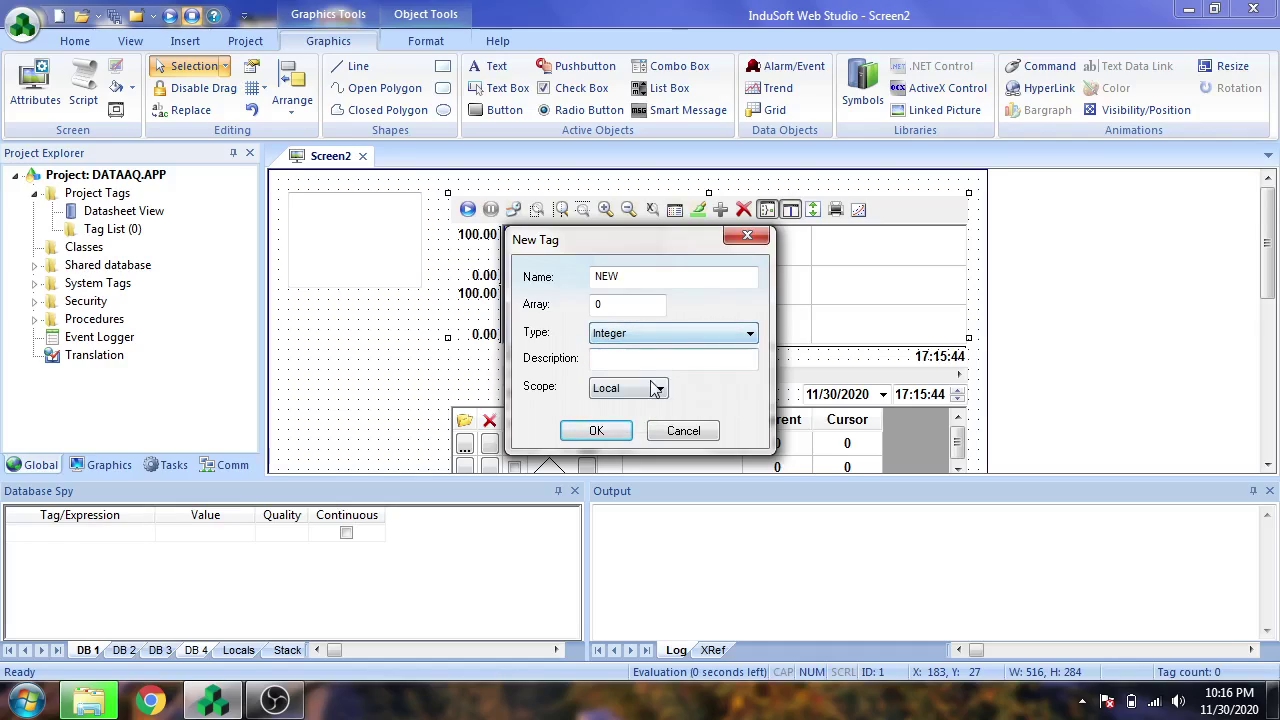
{"action": "left_click", "coordinate": [617, 430]}
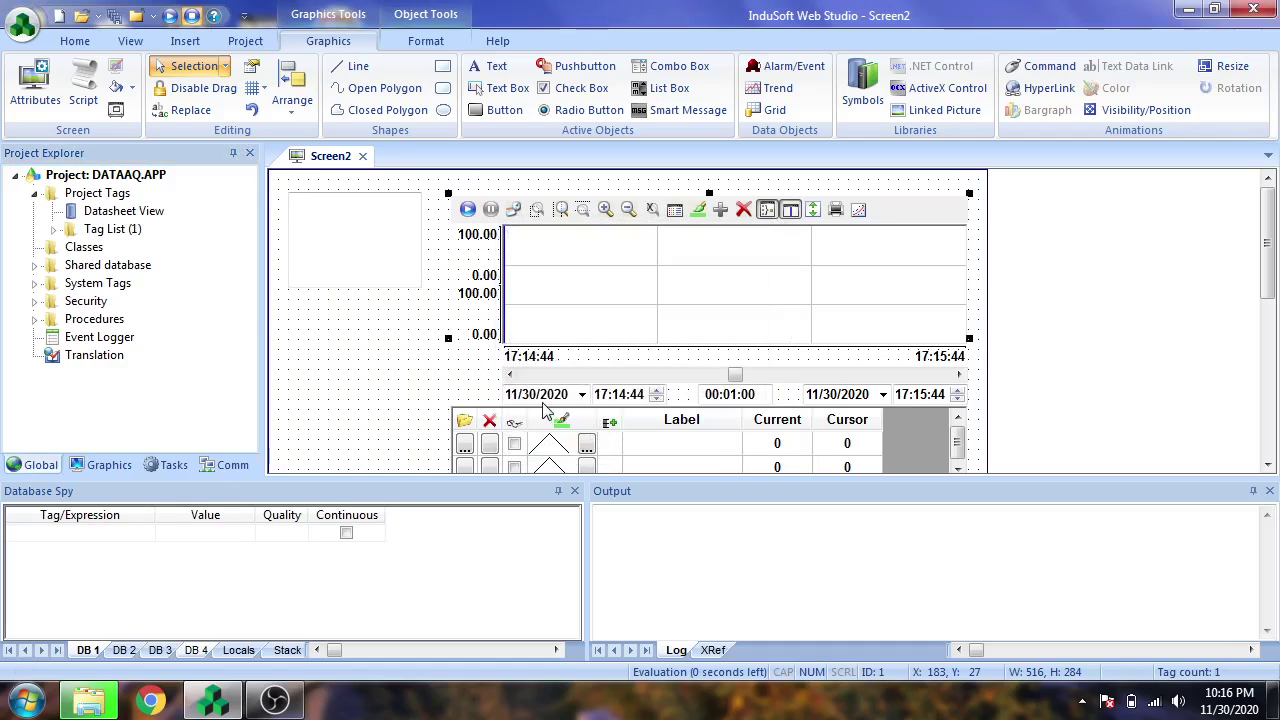
Step: Bind the Screen2 text box to the NEW tag
{"action": "left_click", "coordinate": [372, 256]}
{"action": "double_click", "coordinate": [372, 256]}
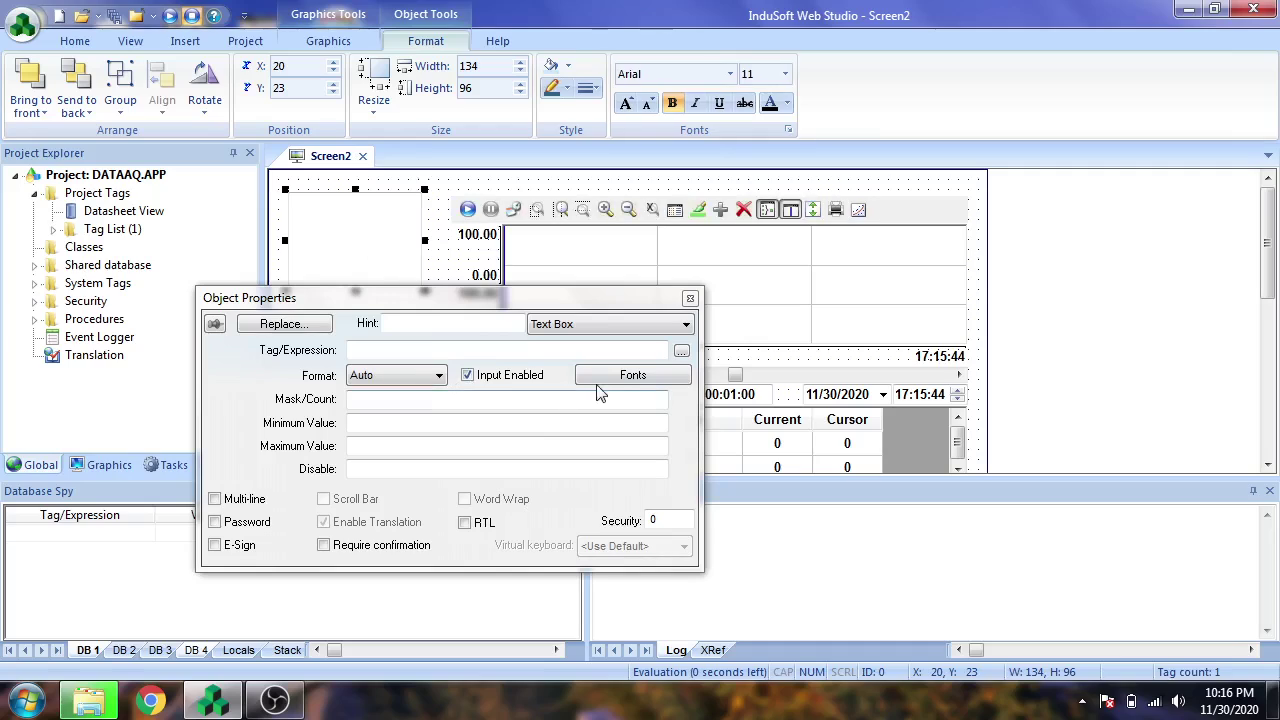
{"action": "left_click", "coordinate": [681, 352]}
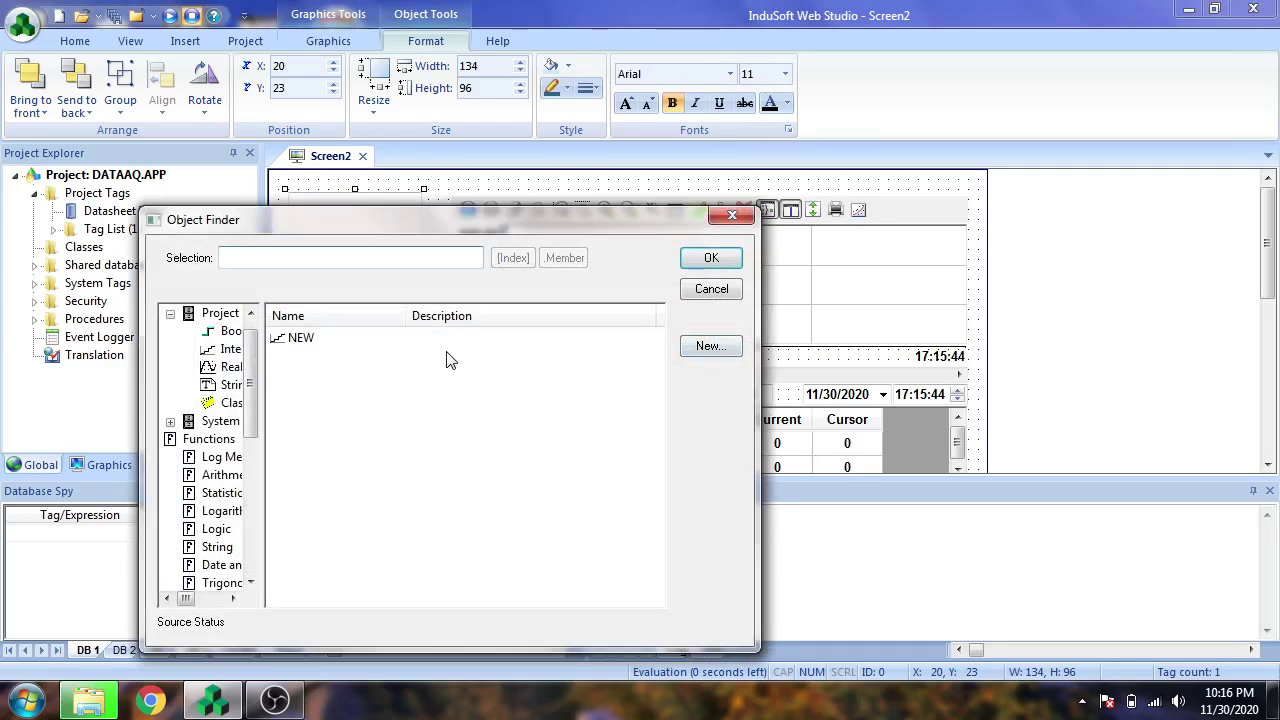
{"action": "left_click", "coordinate": [300, 338]}
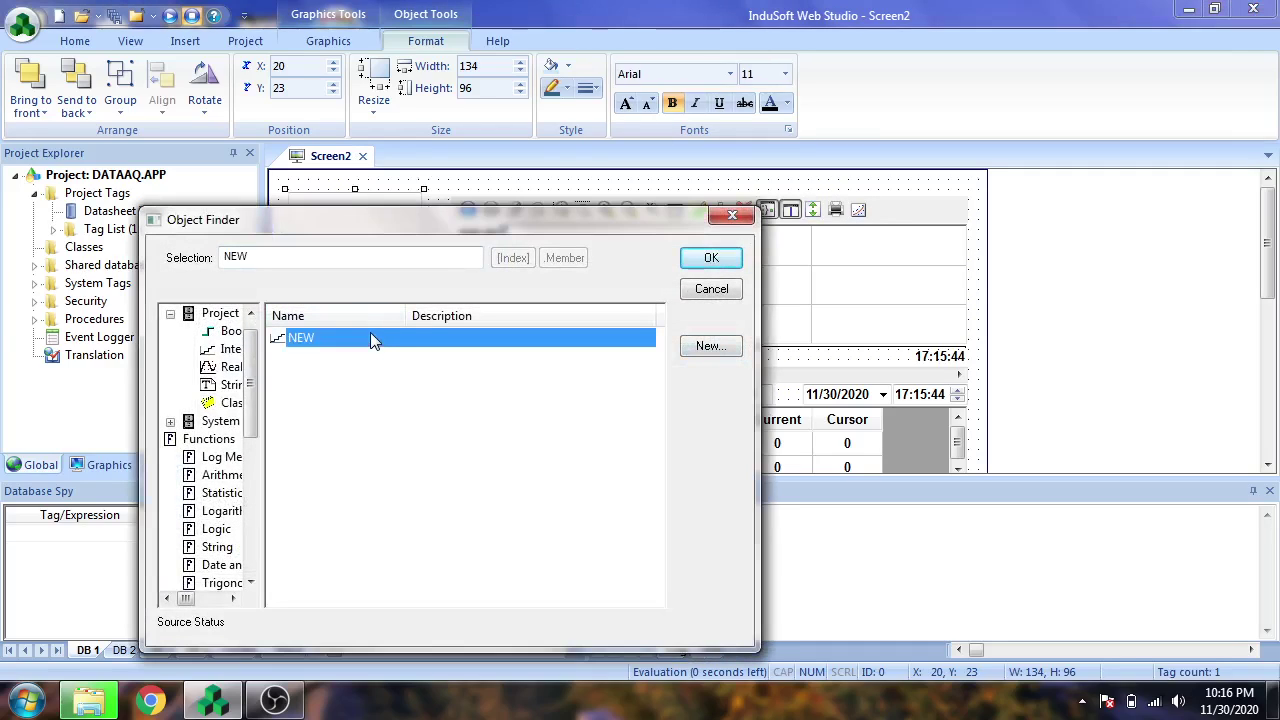
{"action": "left_click", "coordinate": [711, 258]}
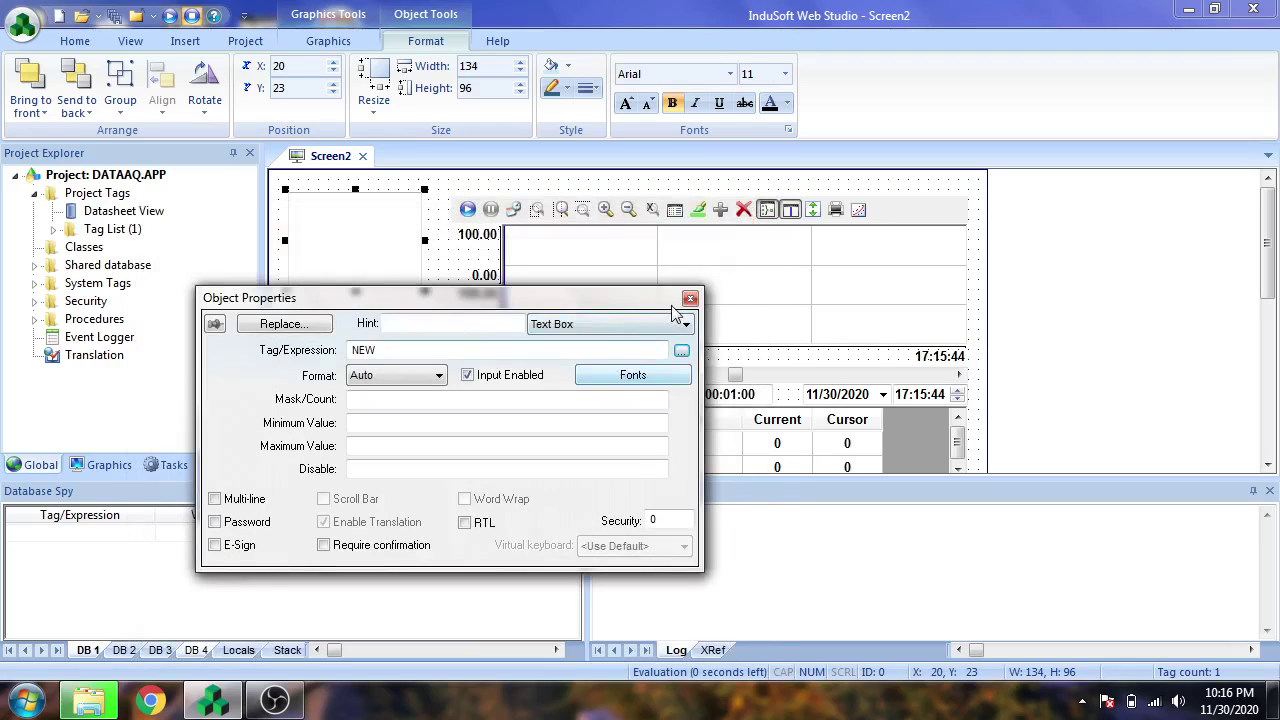
{"action": "left_click", "coordinate": [689, 299]}
Step: Give trend pen 1 the label SETPOINT and assign it the tag NEW
{"action": "double_click", "coordinate": [683, 309]}
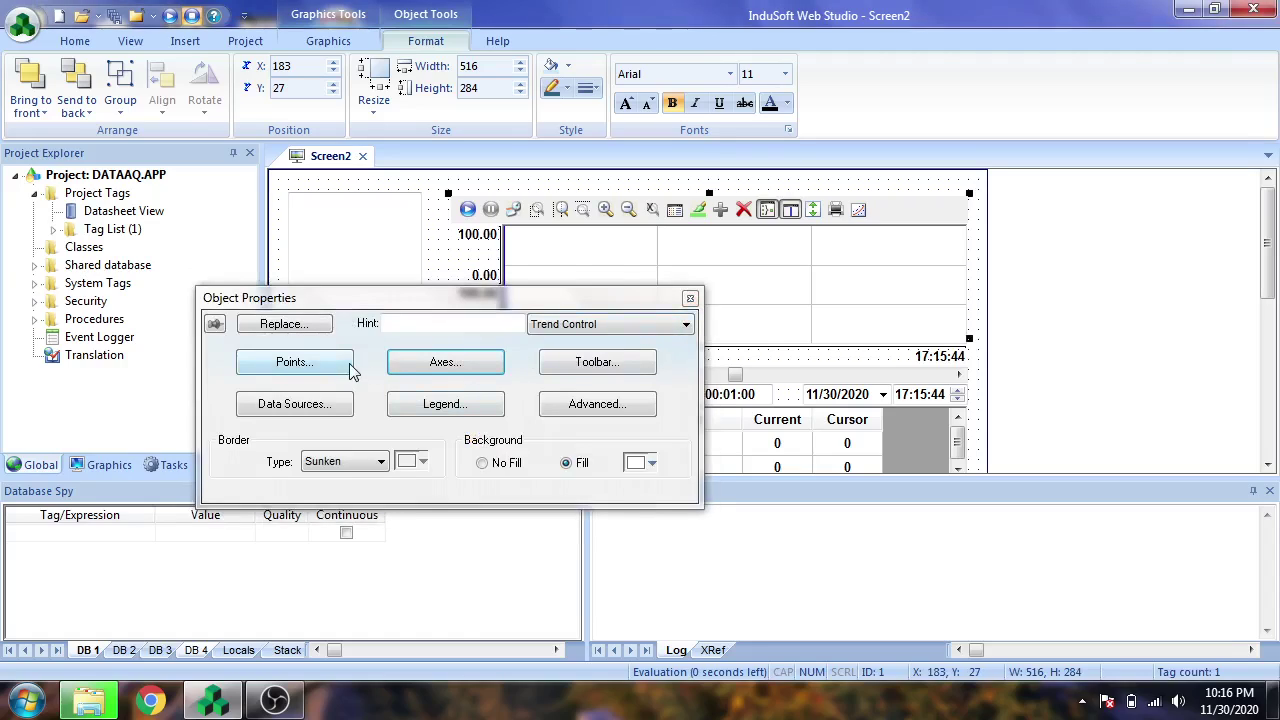
{"action": "left_click", "coordinate": [689, 298]}
{"action": "double_click", "coordinate": [691, 309]}
{"action": "left_click", "coordinate": [346, 363]}
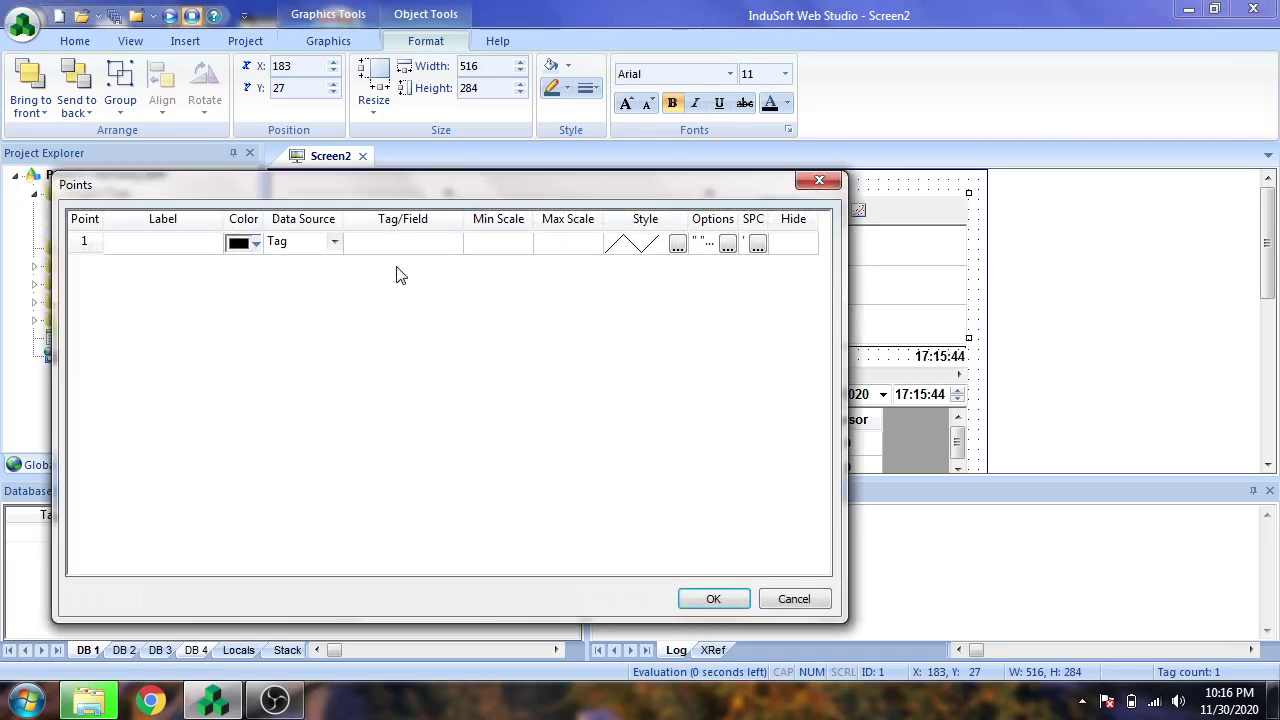
{"action": "left_click", "coordinate": [207, 247]}
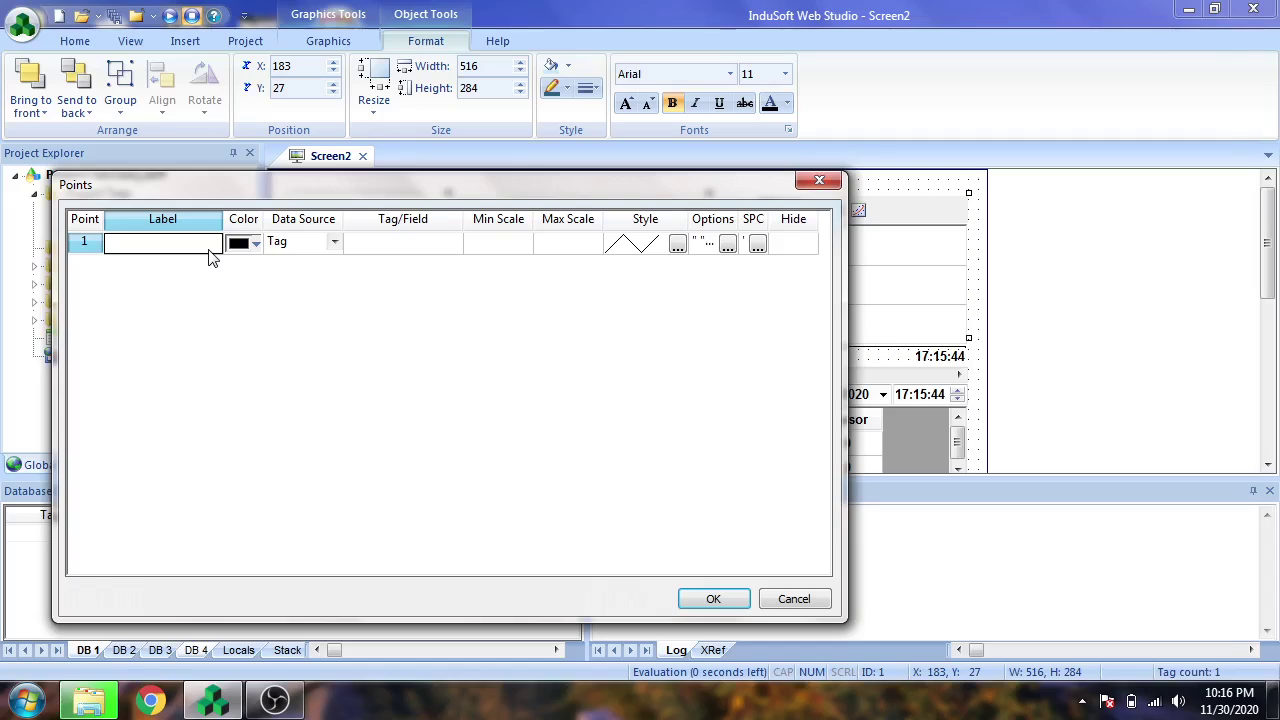
{"action": "type", "text": "NE"}
{"action": "key", "text": "BackSpace"}
{"action": "key", "text": "BackSpace"}
{"action": "key", "text": "BackSpace"}
{"action": "type", "text": "SETPO"}
{"action": "double_click", "coordinate": [391, 243]}
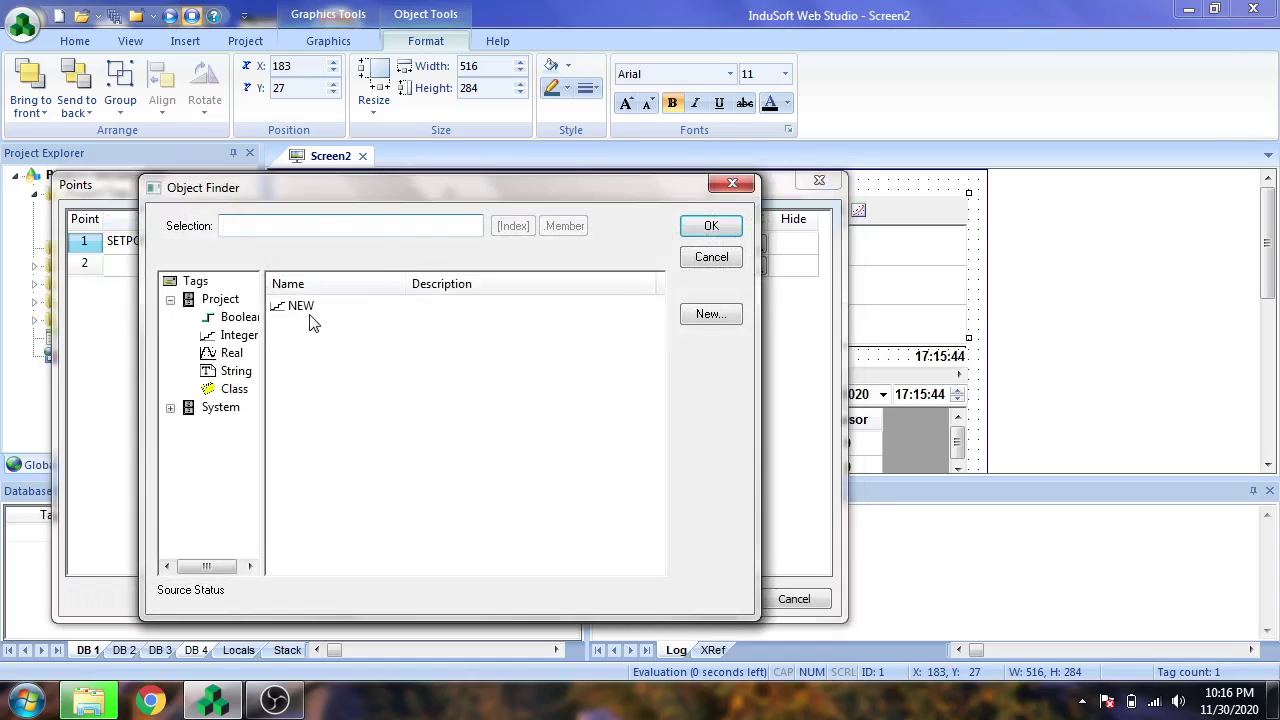
{"action": "double_click", "coordinate": [300, 307]}
Step: Scale pen 1 from 0 to 100 and make its line red
{"action": "left_click", "coordinate": [501, 251]}
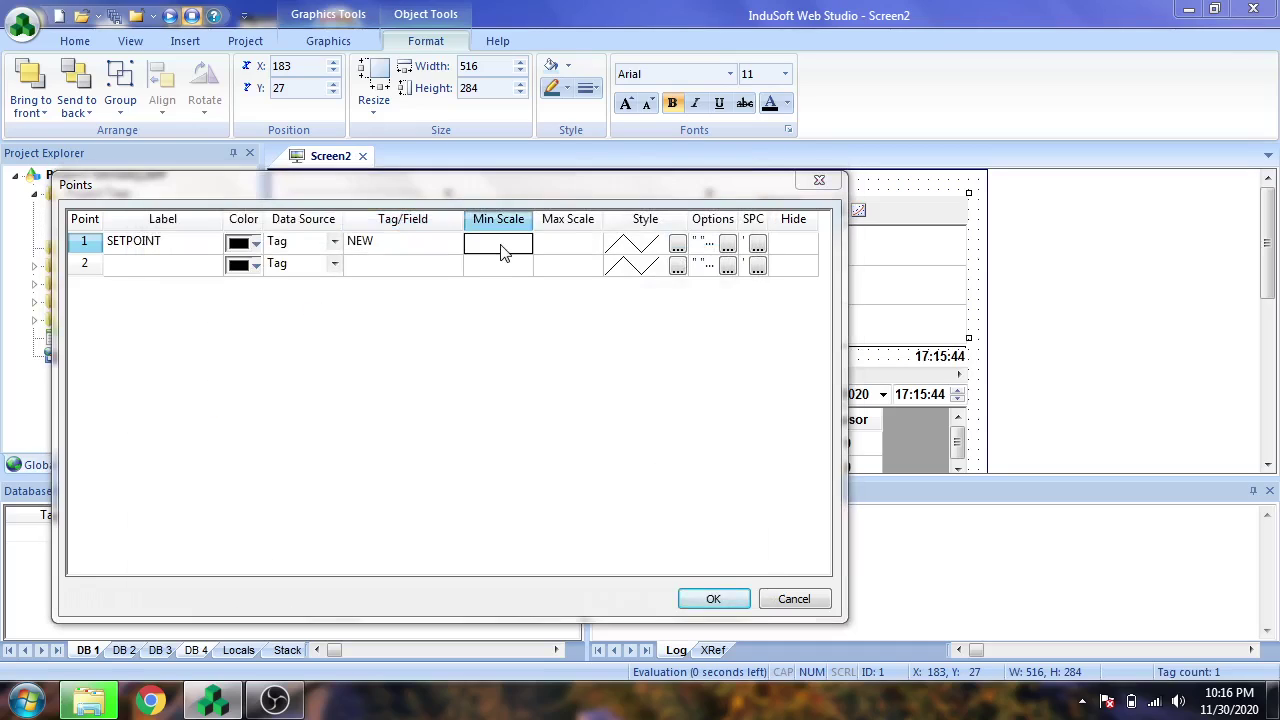
{"action": "double_click", "coordinate": [503, 251]}
{"action": "left_click", "coordinate": [731, 186]}
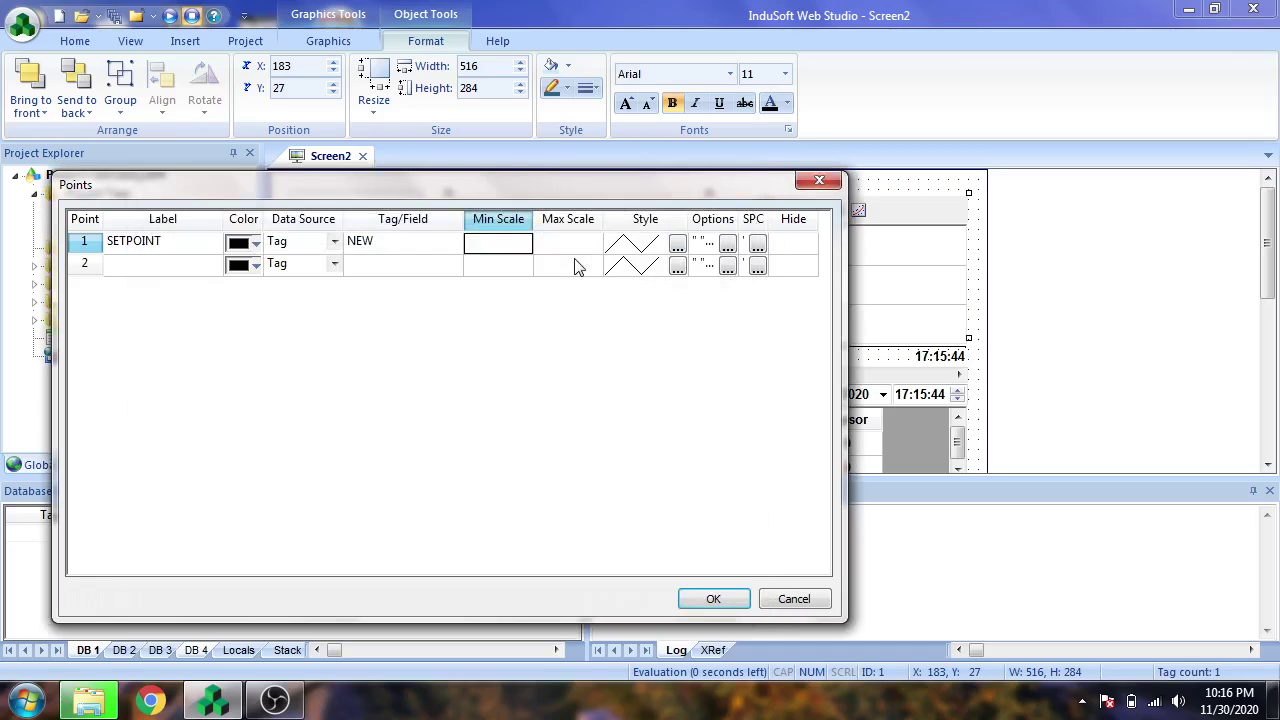
{"action": "left_click", "coordinate": [489, 251]}
{"action": "left_click", "coordinate": [543, 250]}
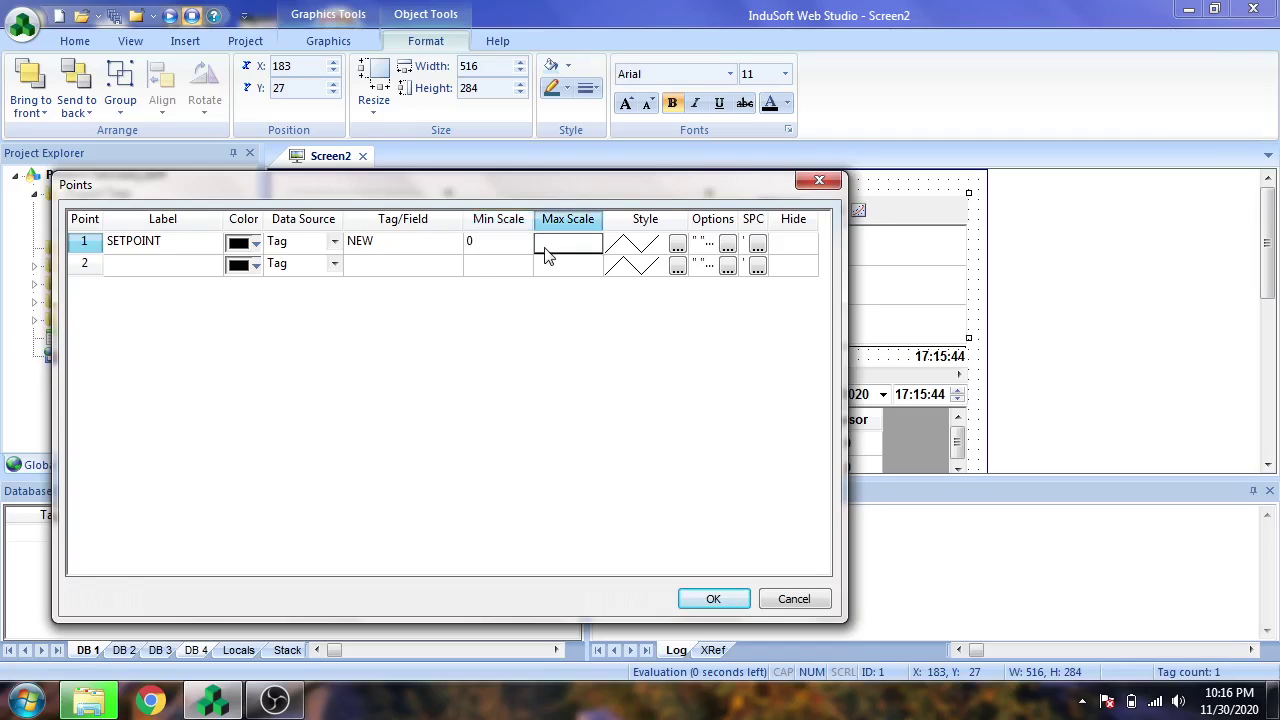
{"action": "type", "text": "100"}
{"action": "left_click", "coordinate": [677, 244]}
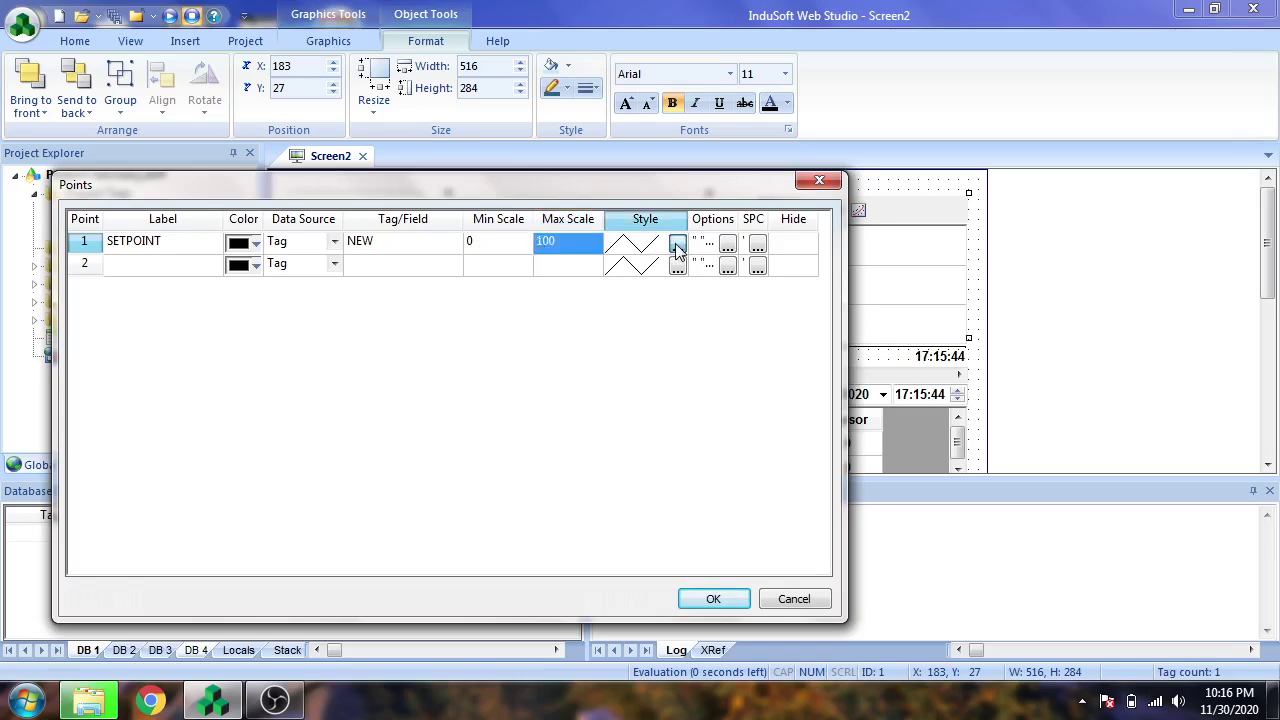
{"action": "left_click", "coordinate": [550, 400]}
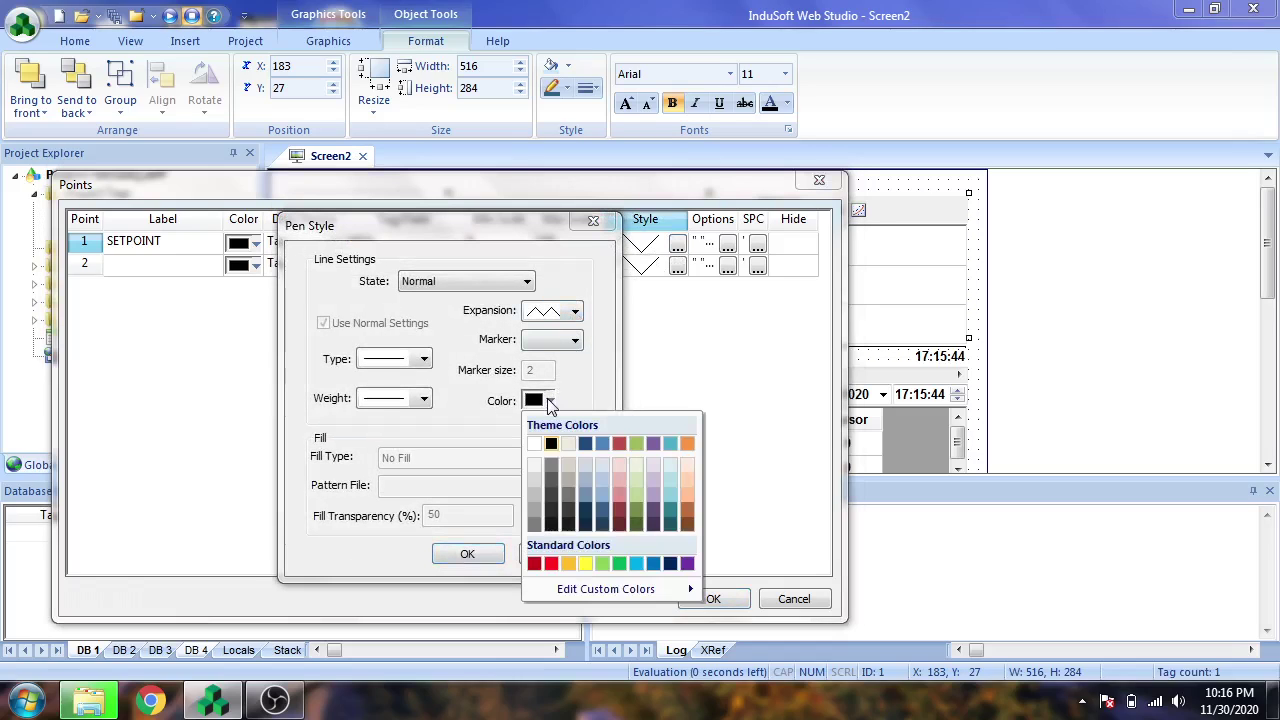
{"action": "left_click", "coordinate": [552, 565]}
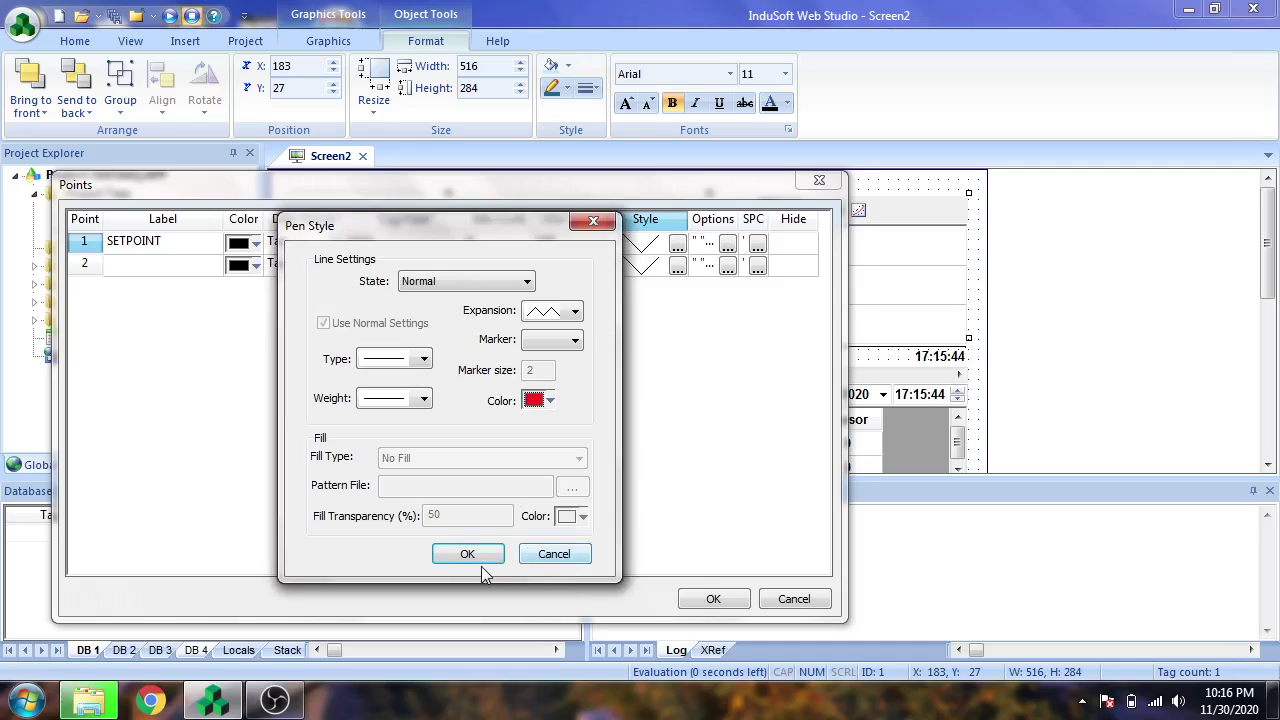
{"action": "left_click", "coordinate": [479, 560]}
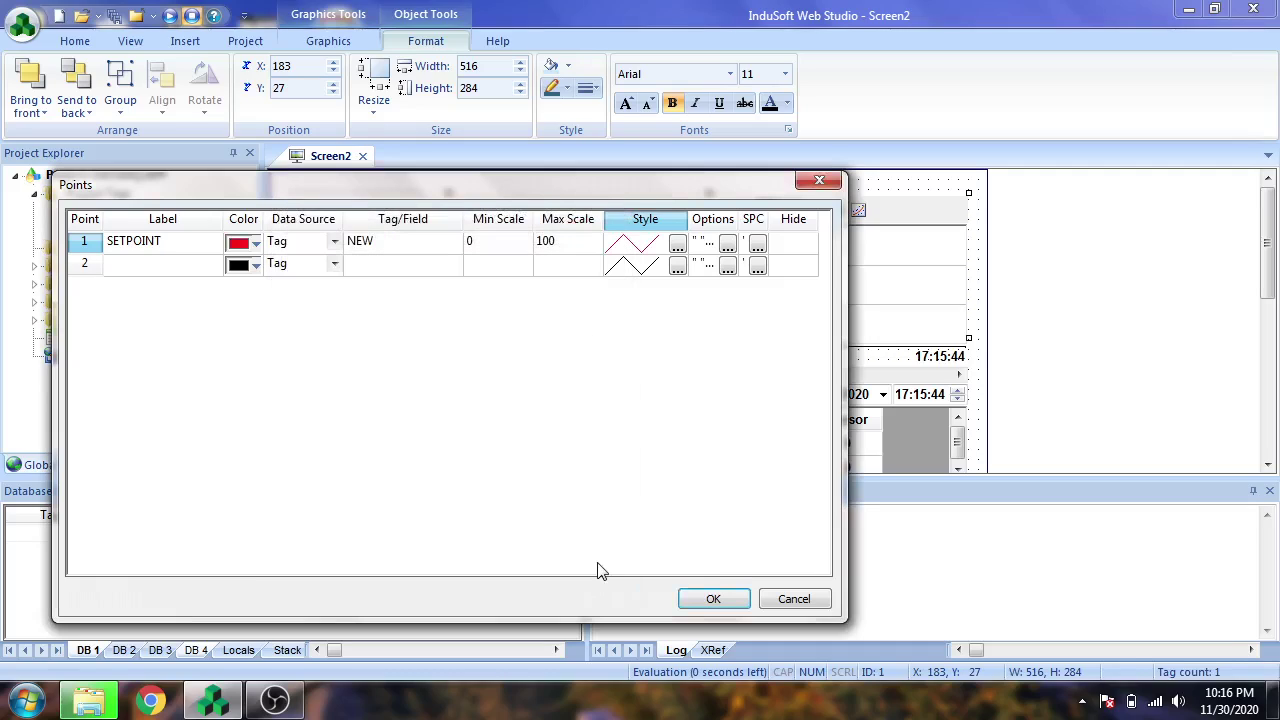
Step: Apply the trend pen settings and run the project
{"action": "left_click", "coordinate": [706, 599]}
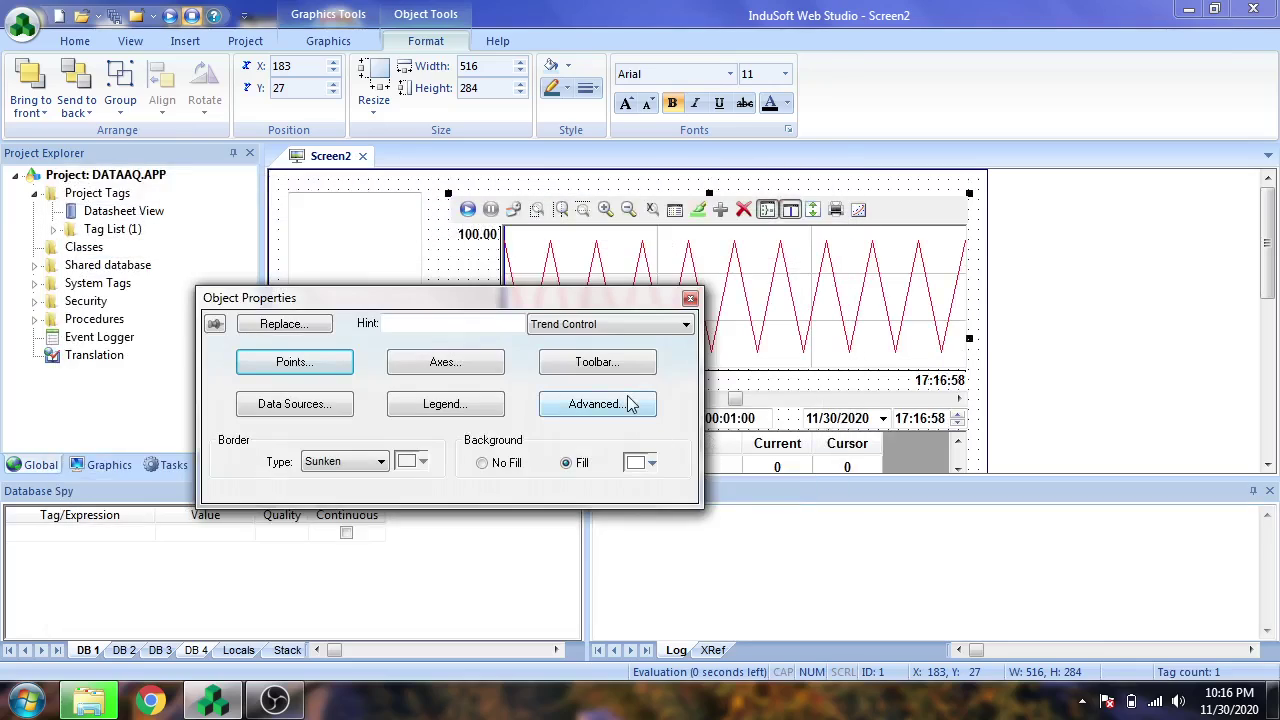
{"action": "left_click", "coordinate": [689, 298]}
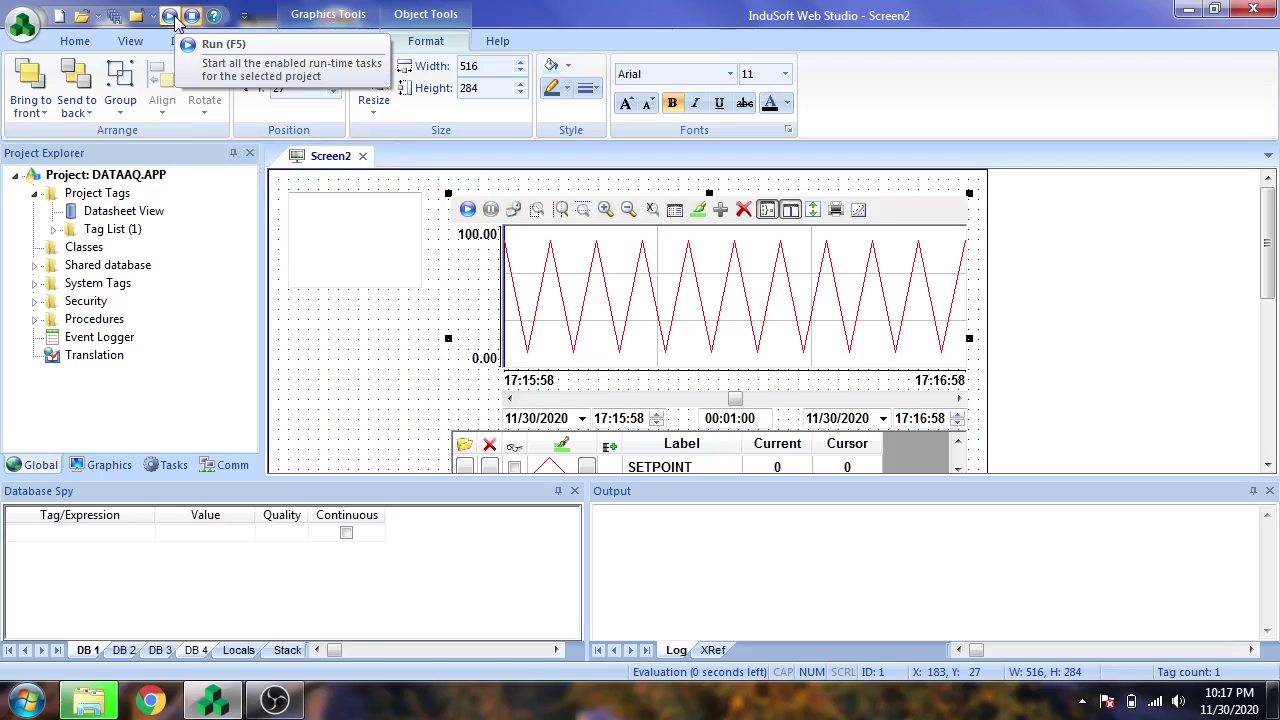
{"action": "left_click", "coordinate": [171, 16]}
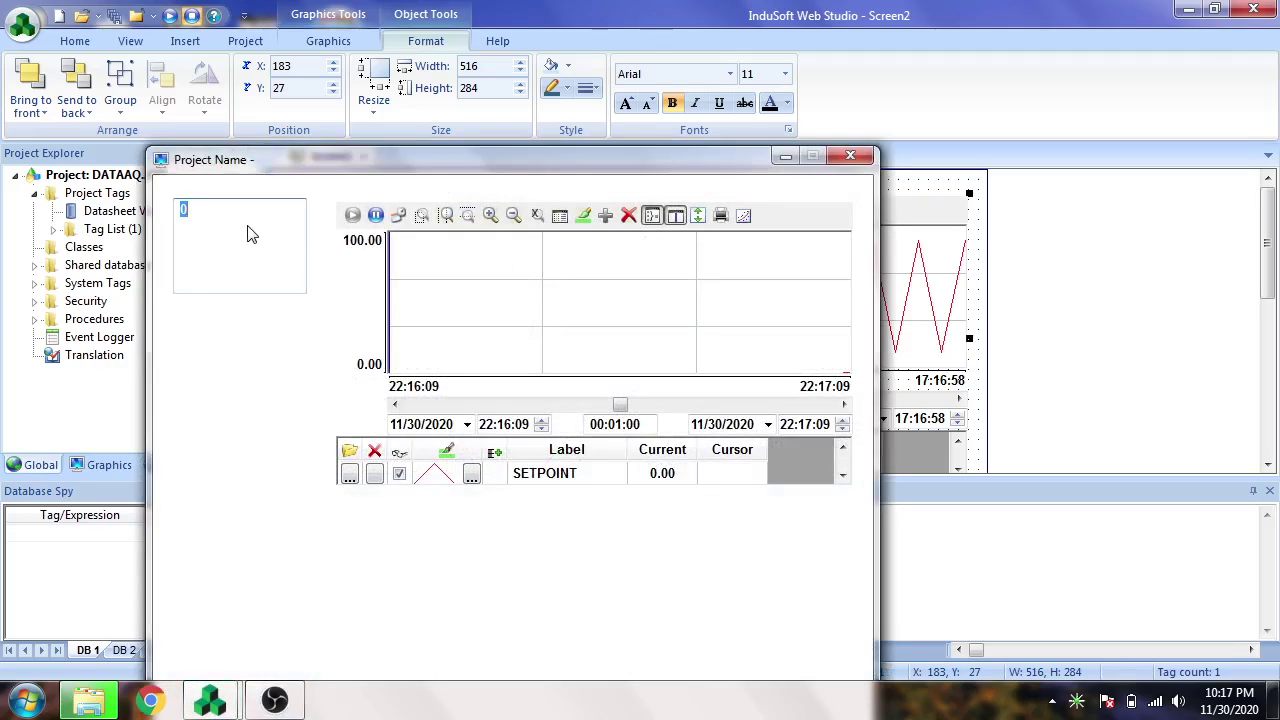
Step: Enter 45 as the SETPOINT value in the runtime text box, then close the runtime window
{"action": "type", "text": "4"}
{"action": "key", "text": "Return"}
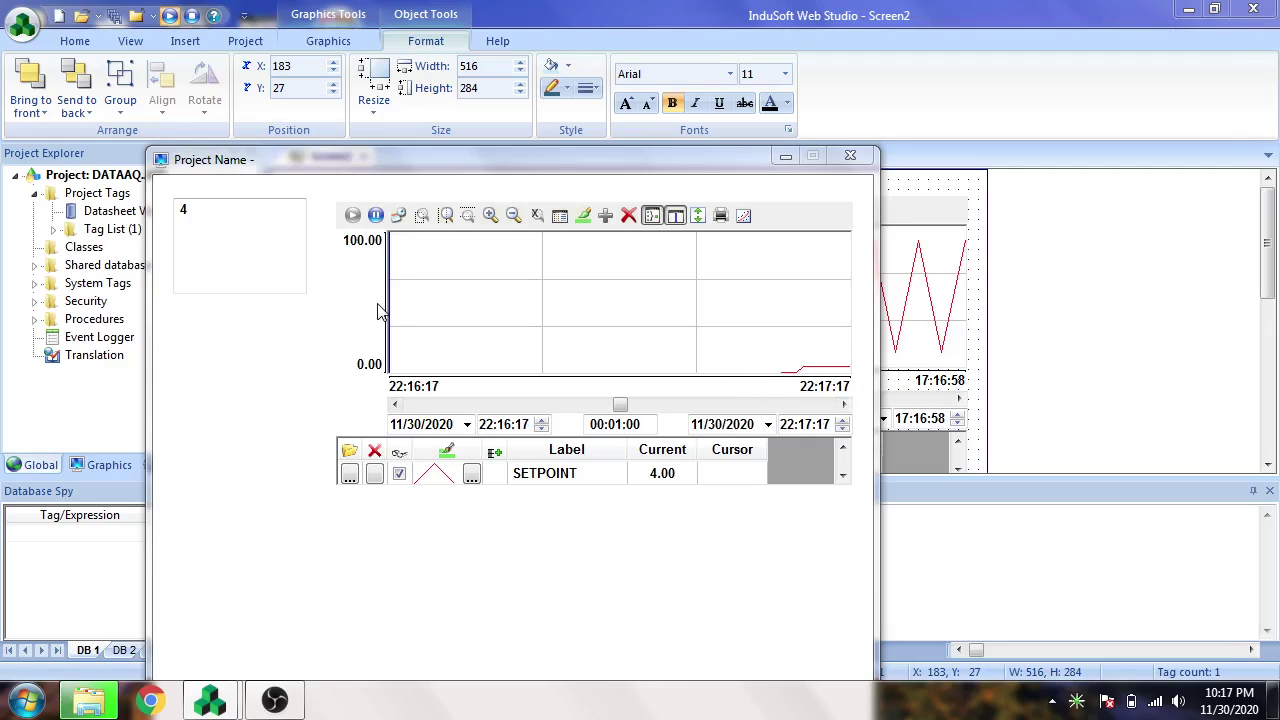
{"action": "left_click", "coordinate": [257, 222]}
{"action": "type", "text": "5"}
{"action": "key", "text": "Return"}
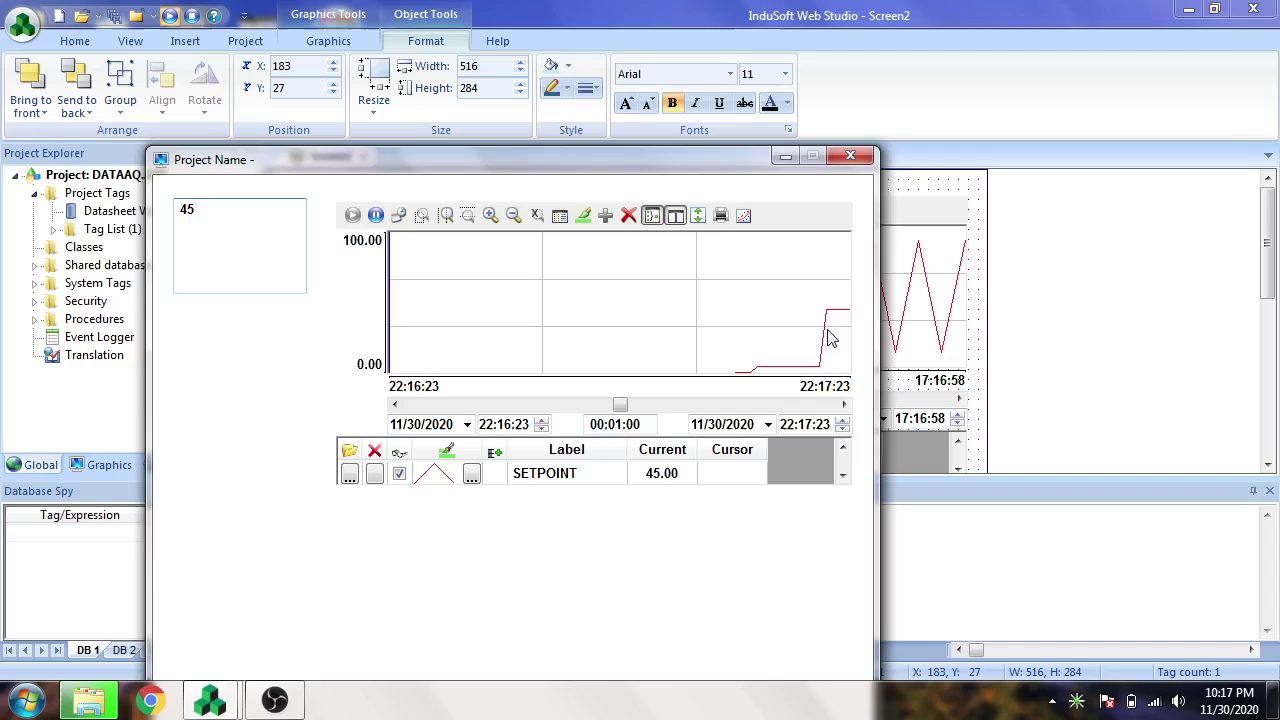
{"action": "left_click_drag", "start_coordinate": [748, 168], "coordinate": [842, 61]}
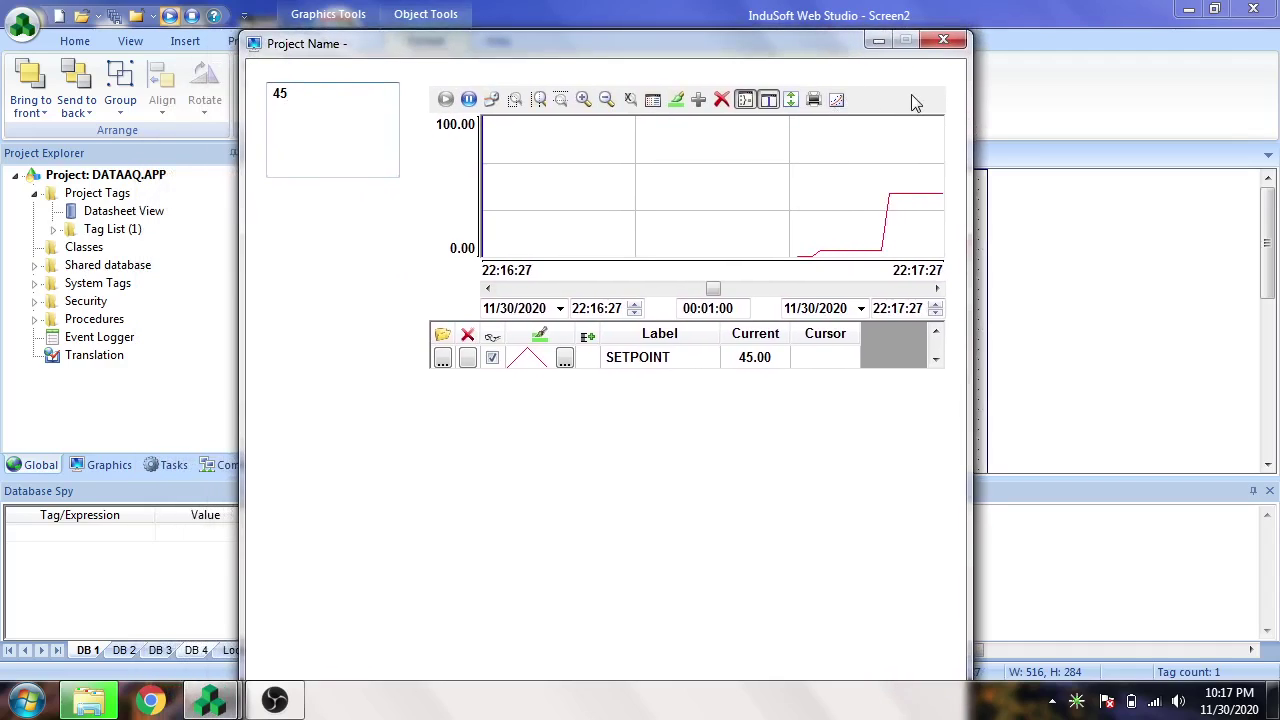
{"action": "left_click", "coordinate": [943, 40]}
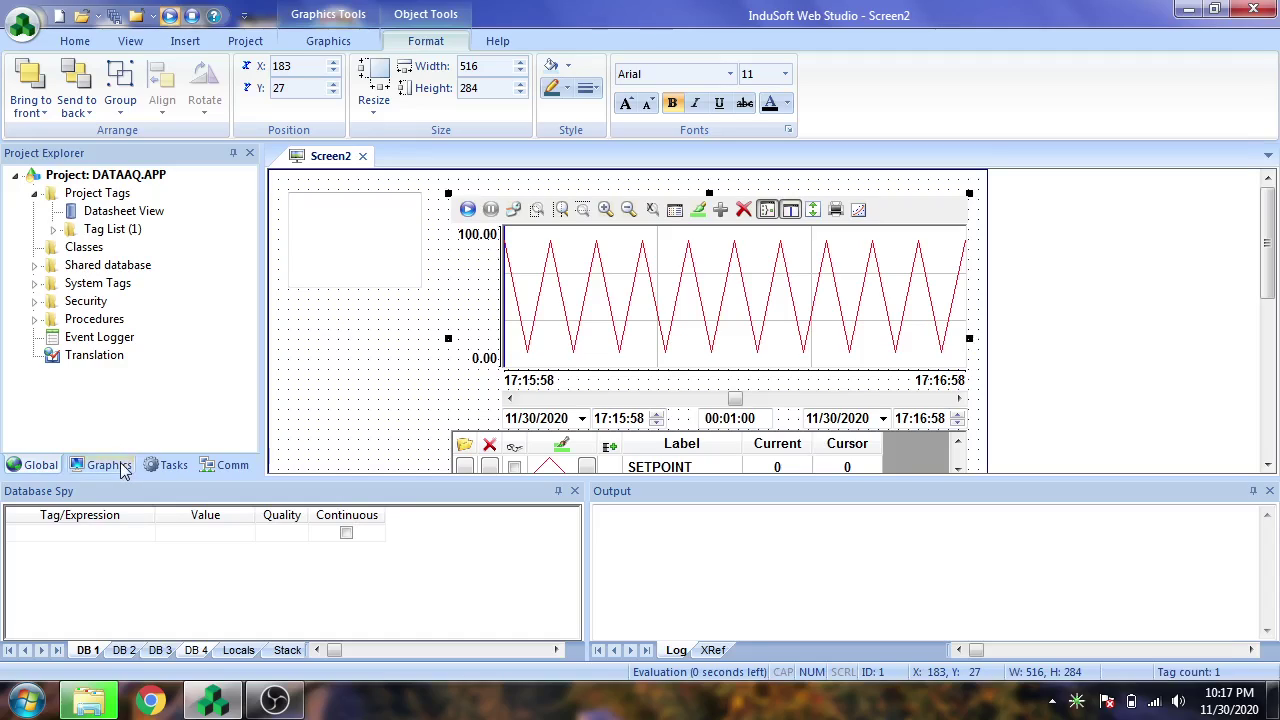
Step: Minimize InduSoft and launch SQL Server 2014 Management Studio from All Programs
{"action": "left_click", "coordinate": [214, 699]}
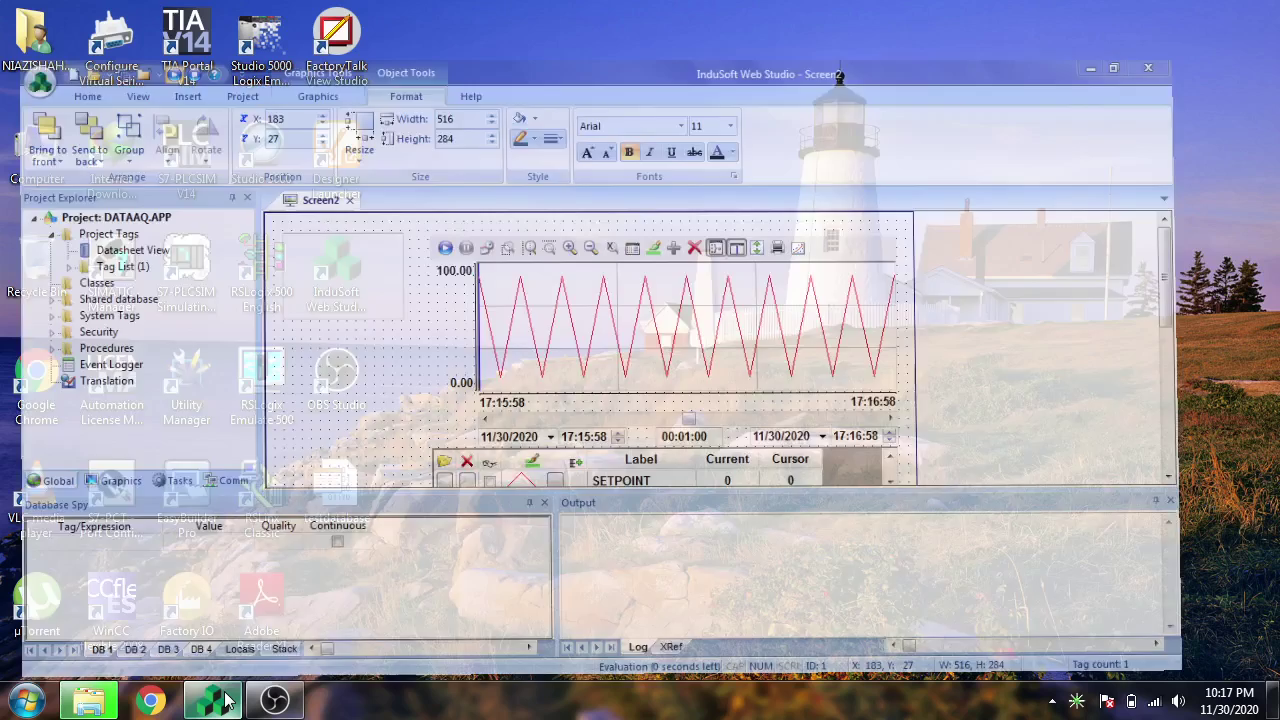
{"action": "left_click", "coordinate": [27, 702]}
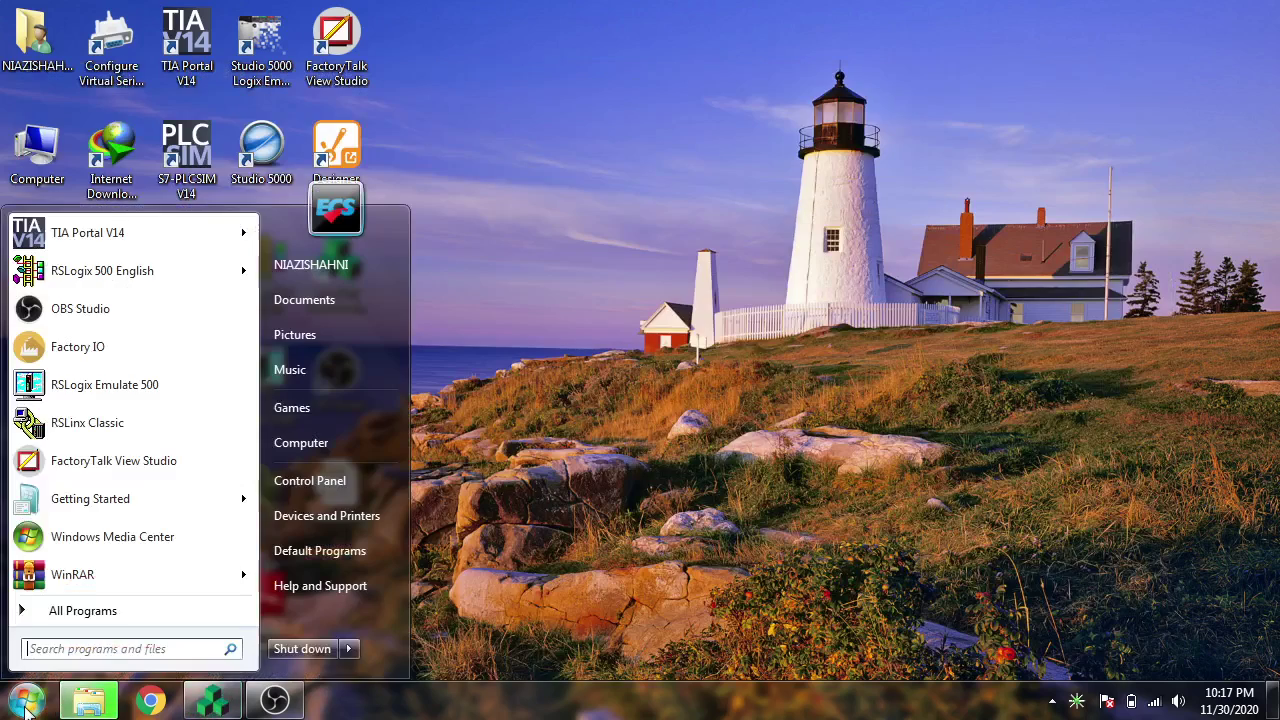
{"action": "left_click", "coordinate": [70, 611]}
{"action": "left_click", "coordinate": [135, 455]}
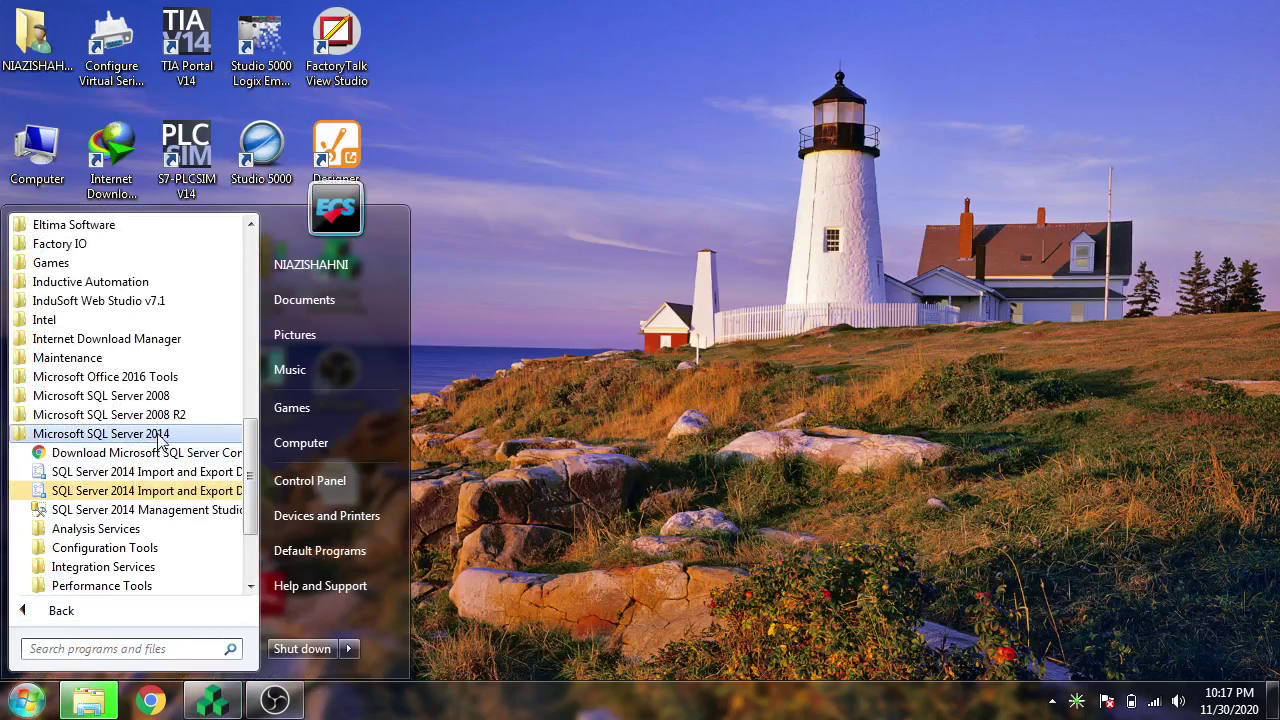
{"action": "left_click", "coordinate": [150, 510]}
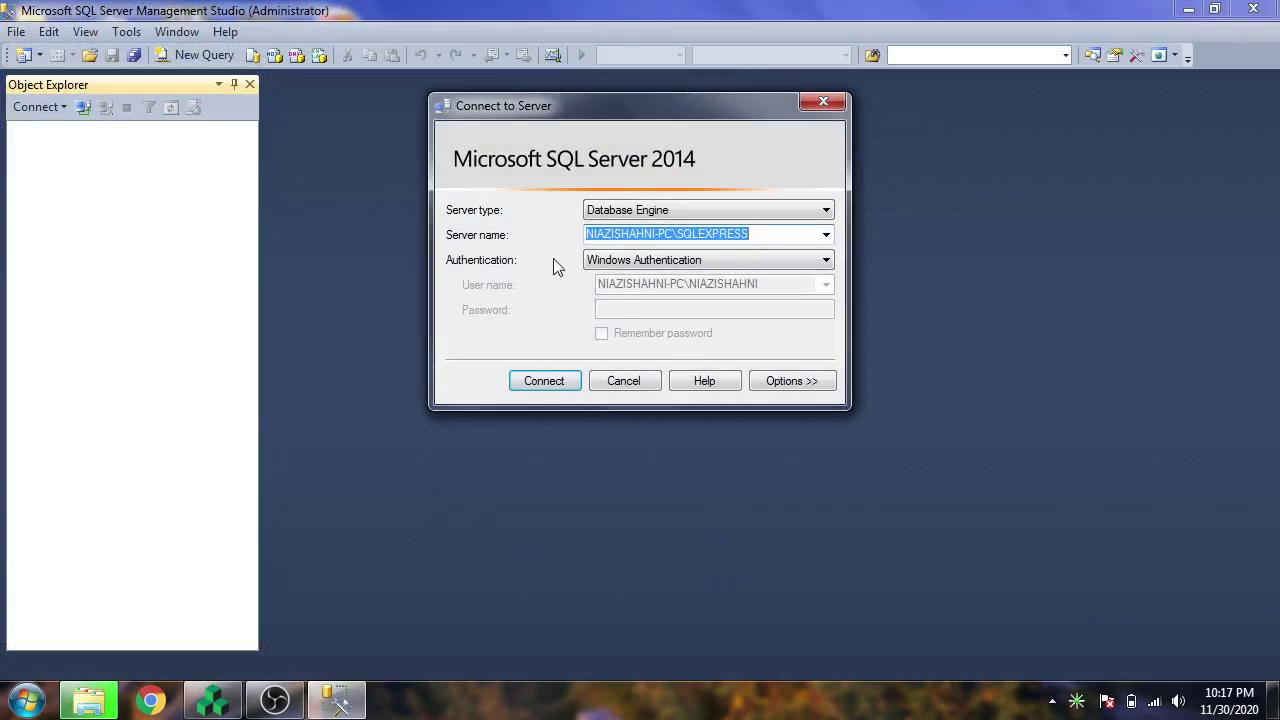
Step: Connect to the SQLEXPRESS server using Windows Authentication
{"action": "left_click", "coordinate": [824, 233]}
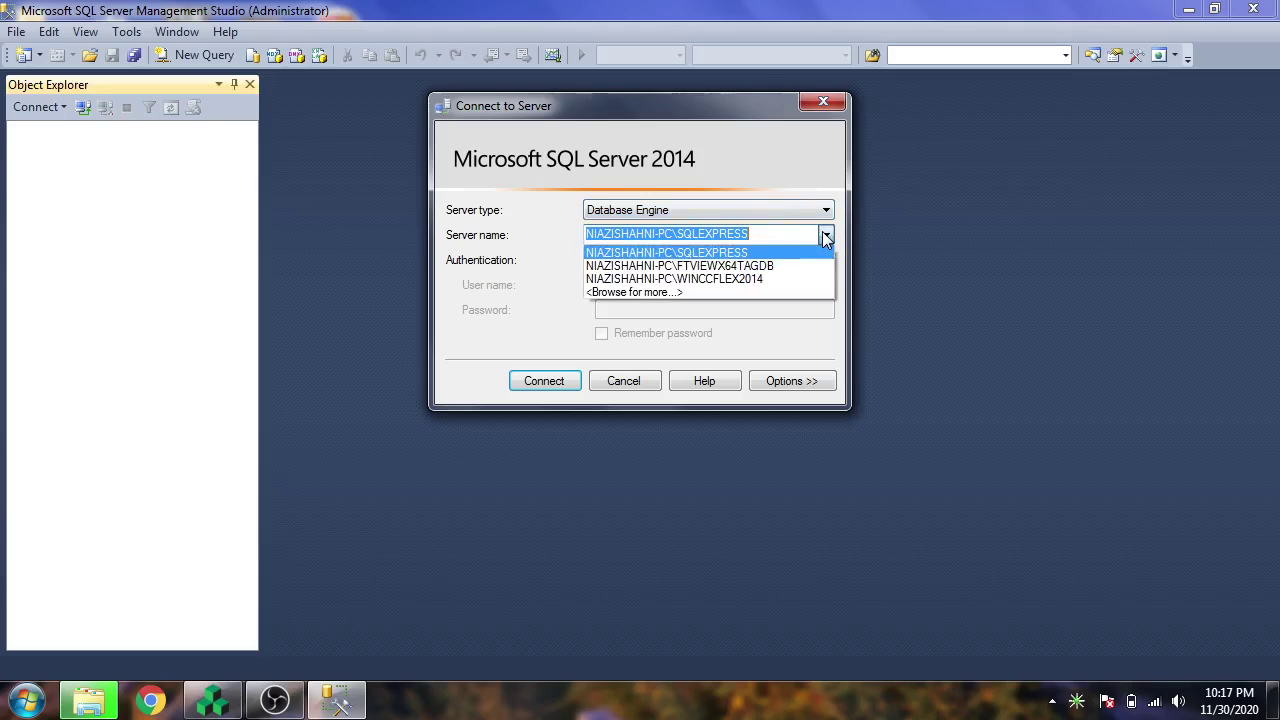
{"action": "left_click", "coordinate": [800, 253]}
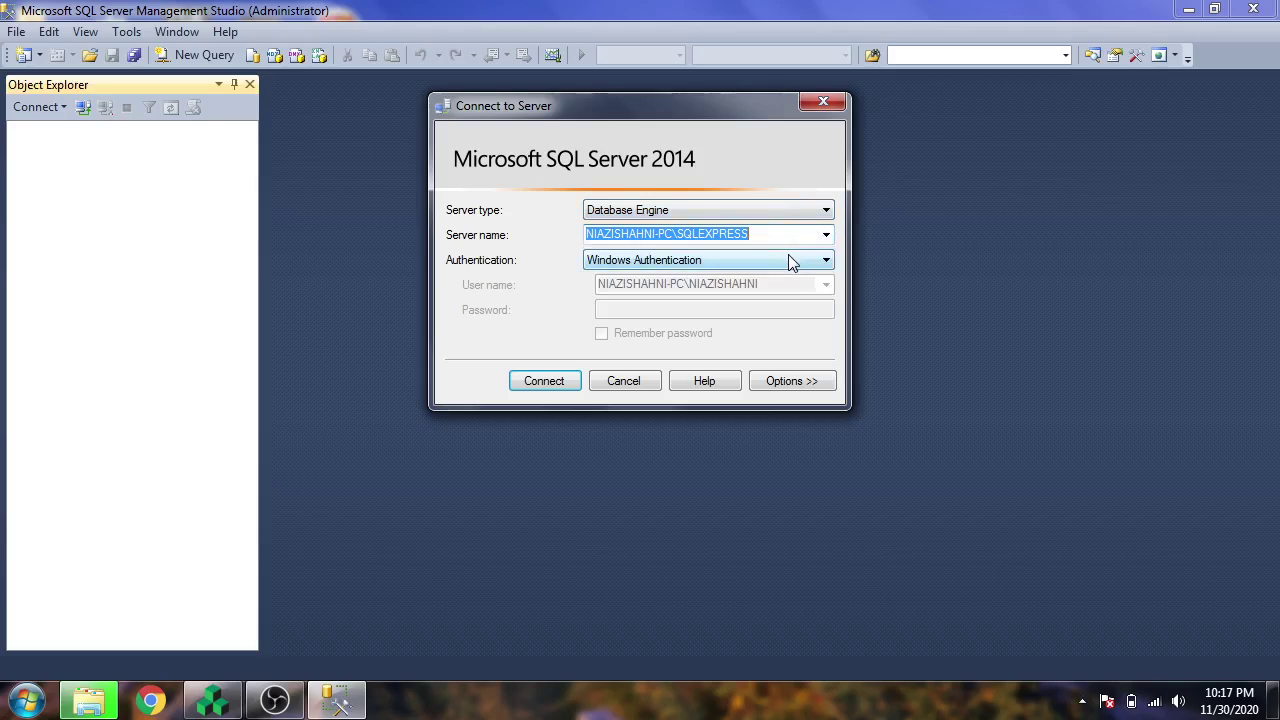
{"action": "left_click", "coordinate": [790, 261]}
{"action": "left_click", "coordinate": [790, 260]}
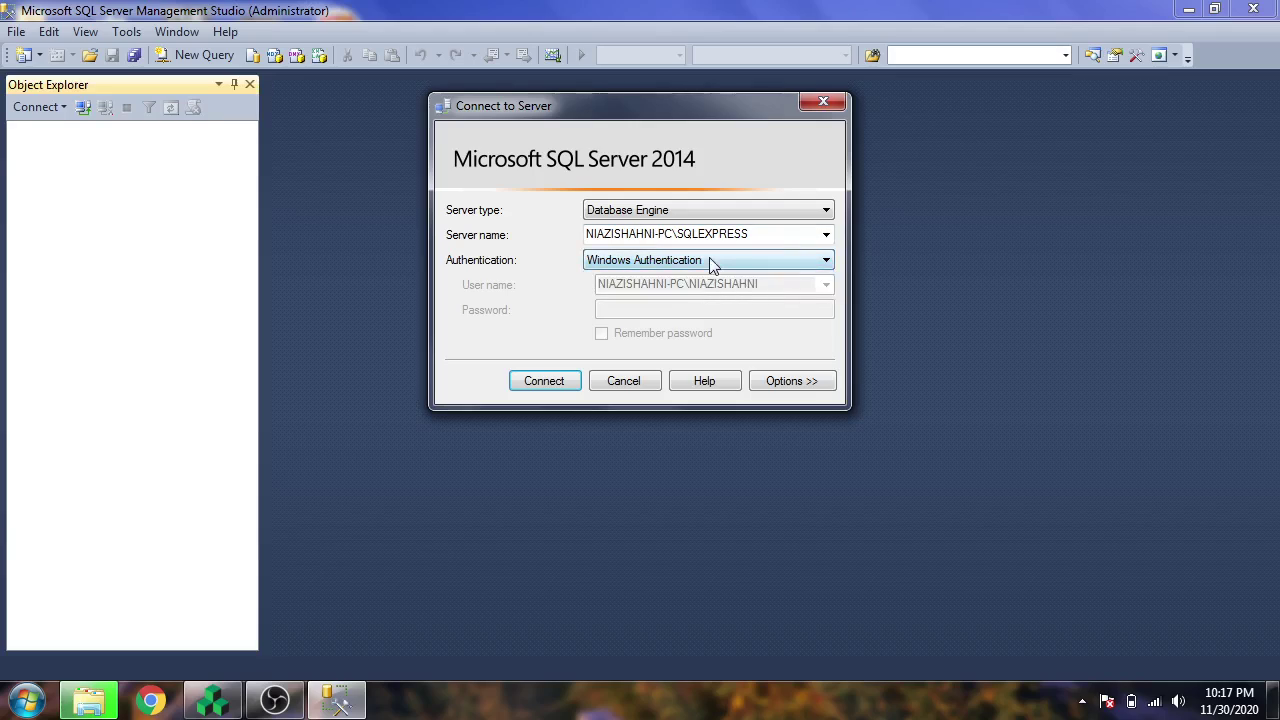
{"action": "left_click", "coordinate": [566, 377]}
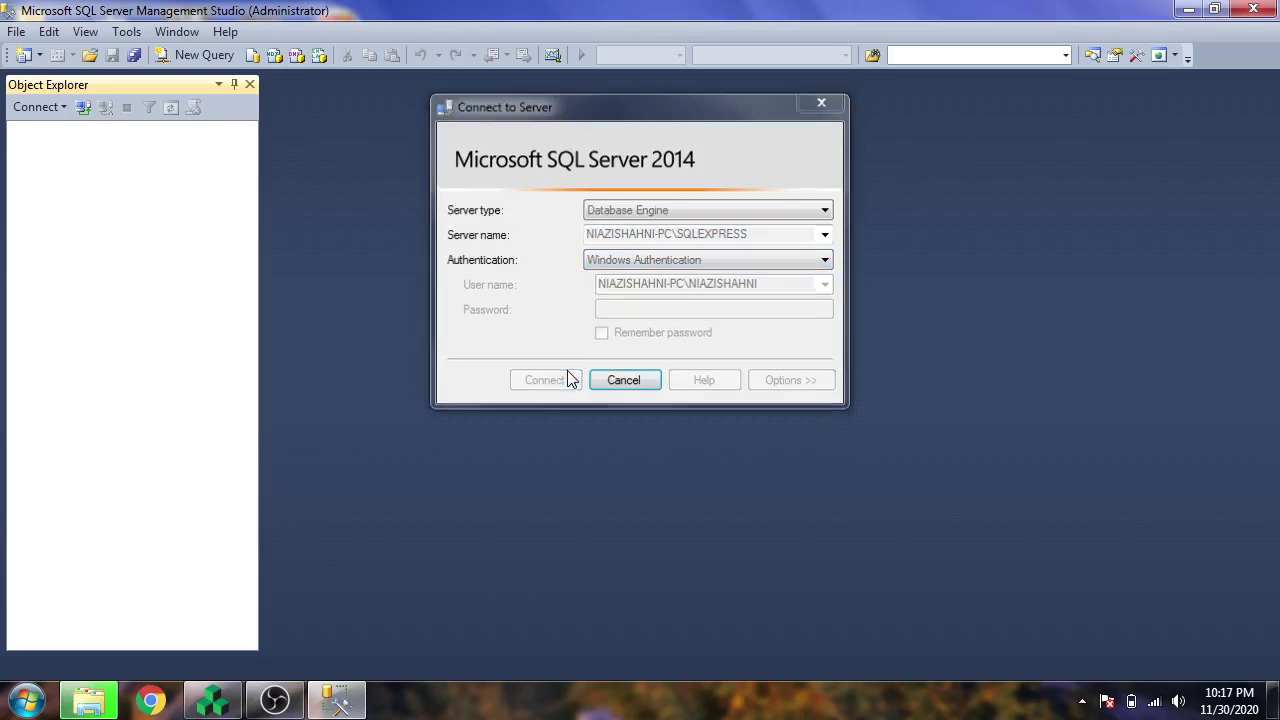
Step: Create a new database named NEW under the server's Databases folder
{"action": "left_click", "coordinate": [38, 149]}
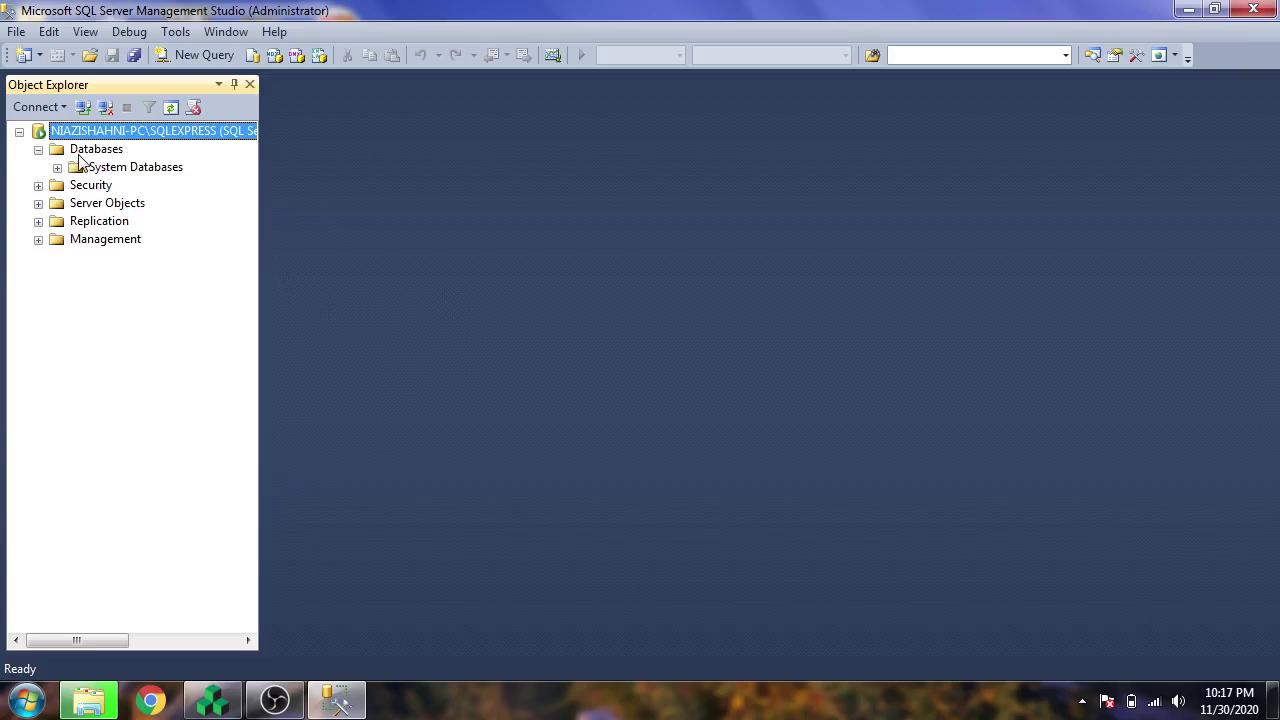
{"action": "left_click", "coordinate": [90, 149]}
{"action": "right_click", "coordinate": [88, 157]}
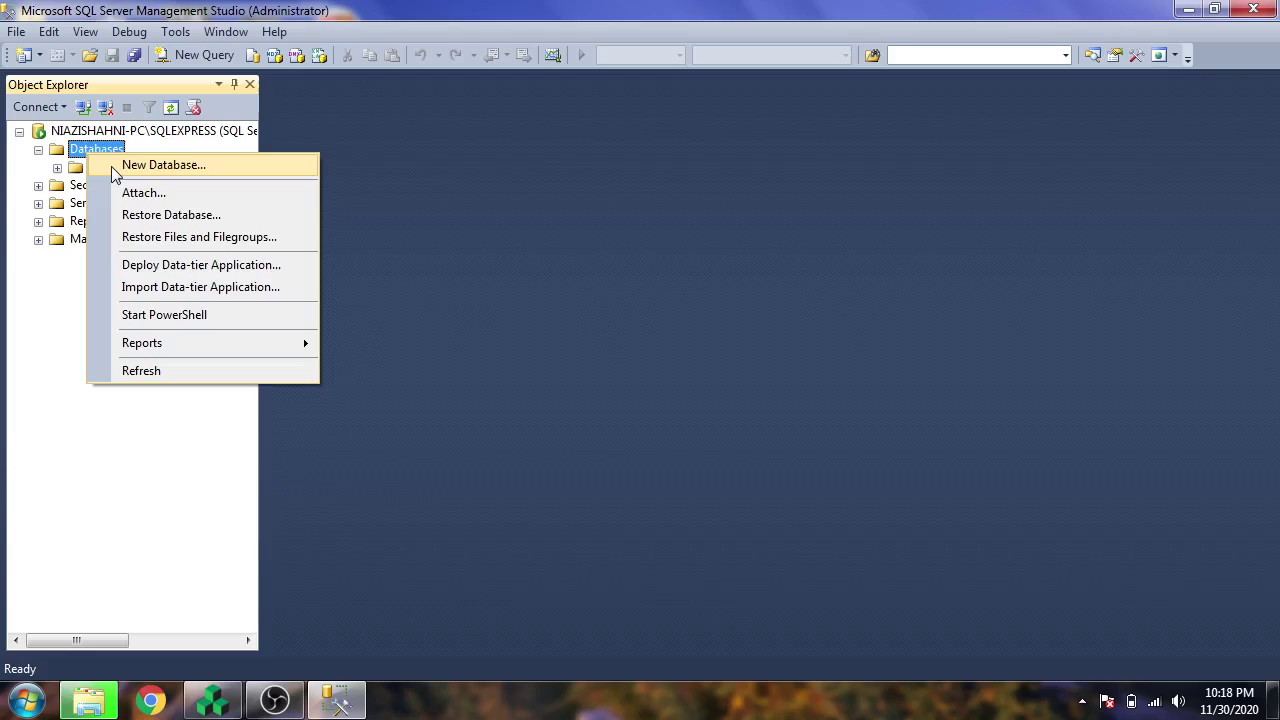
{"action": "left_click", "coordinate": [115, 164]}
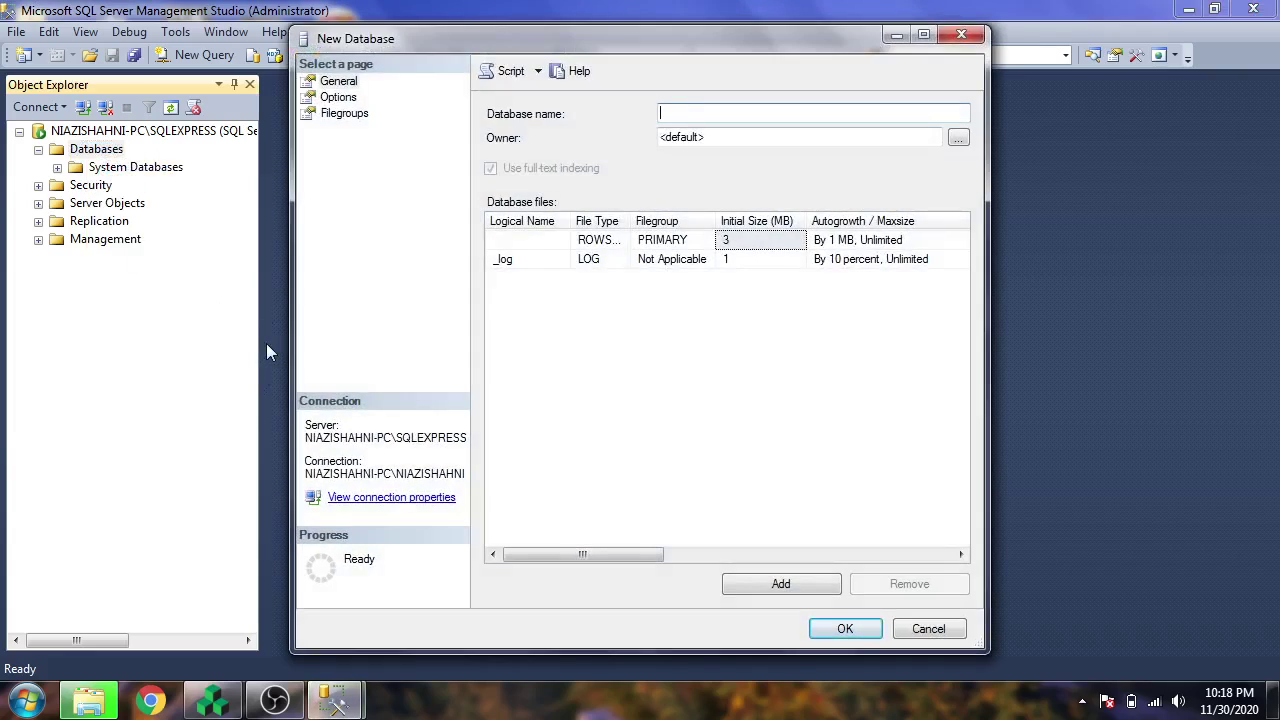
{"action": "type", "text": "NEW"}
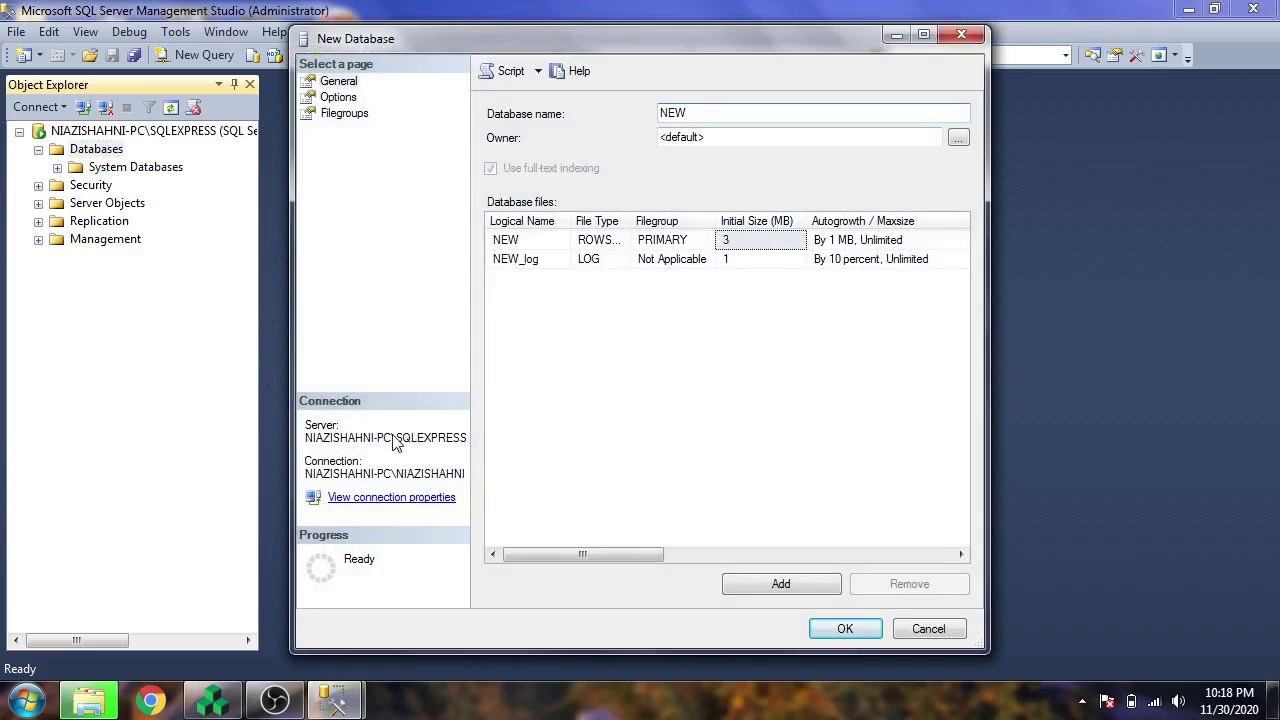
{"action": "left_click", "coordinate": [846, 627]}
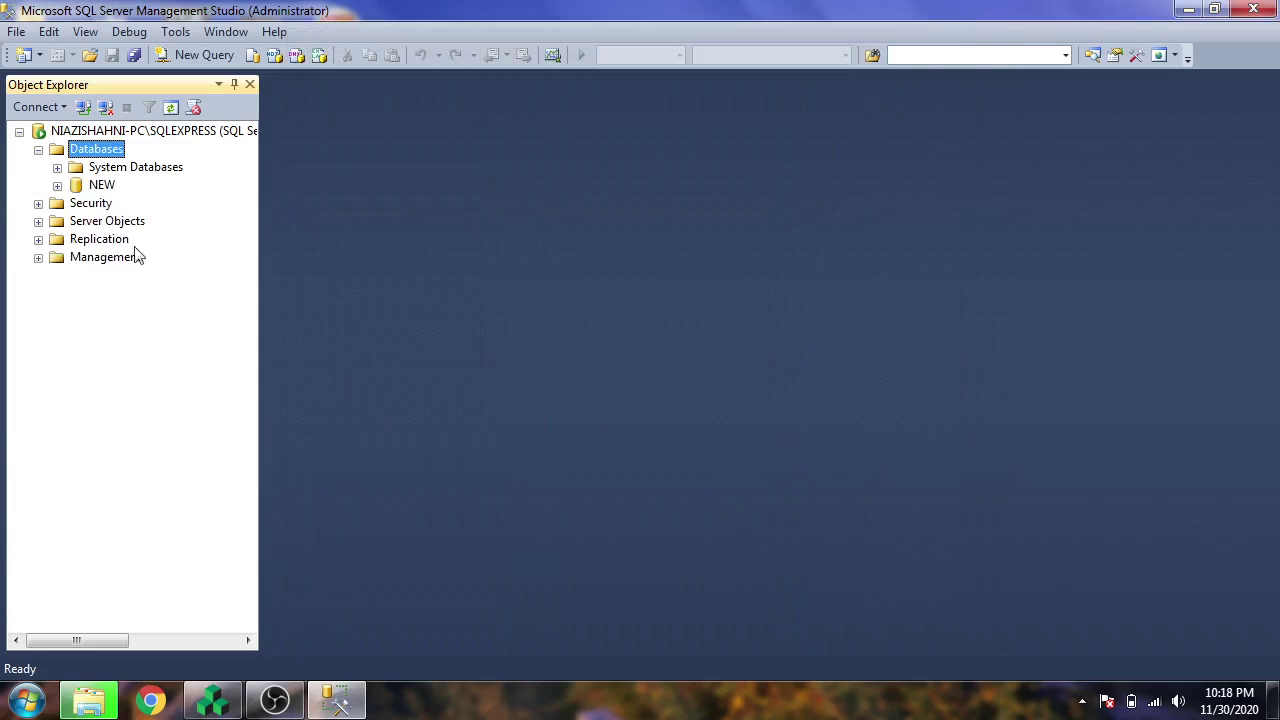
{"action": "left_click", "coordinate": [57, 185]}
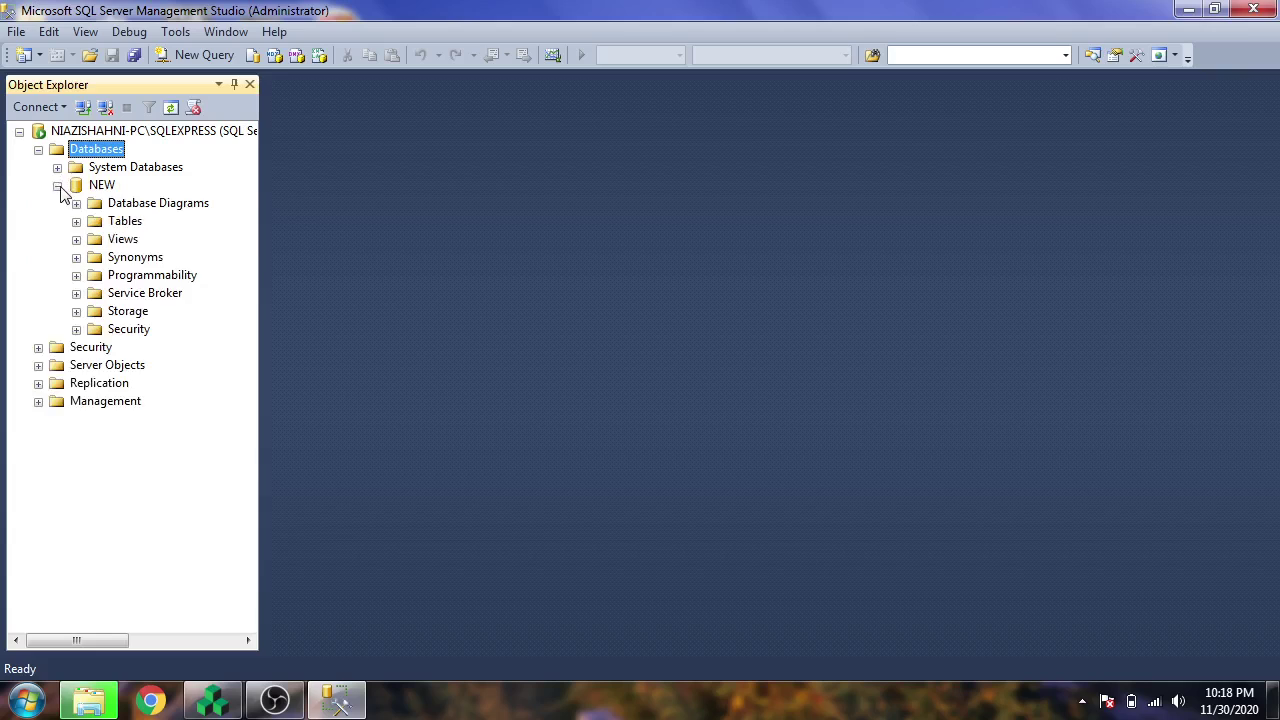
{"action": "left_click", "coordinate": [57, 186]}
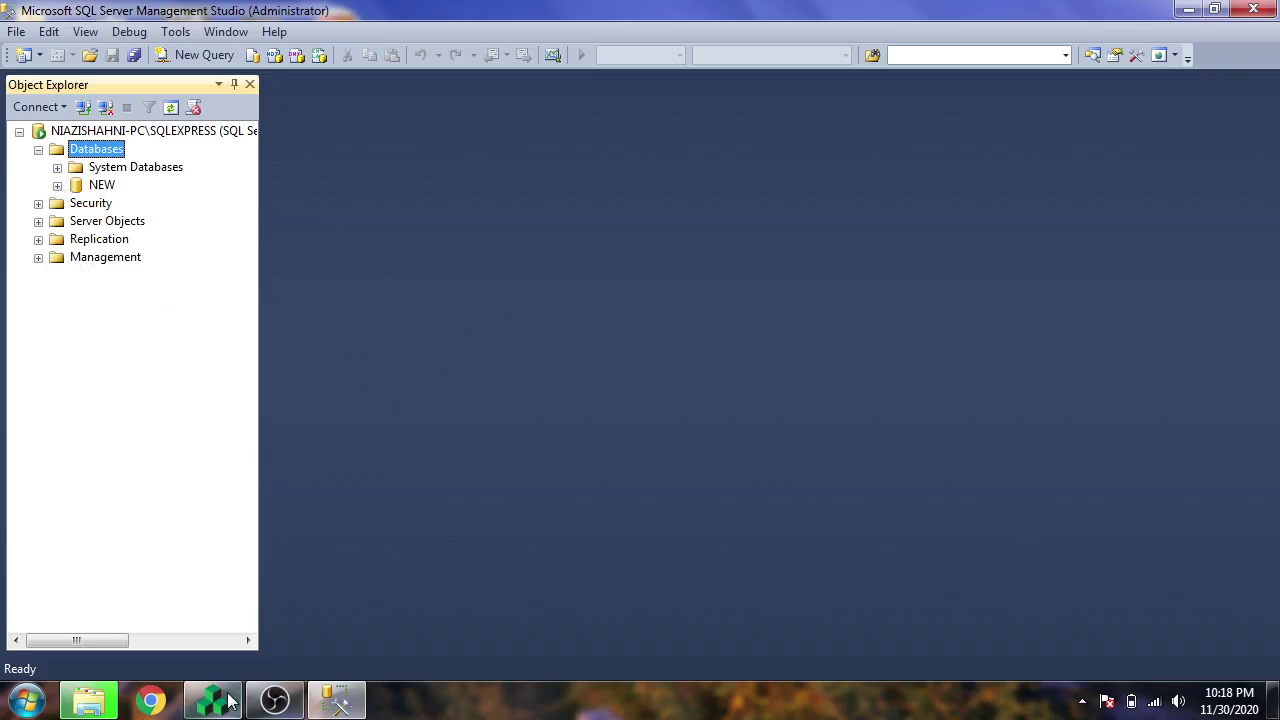
Step: Minimize Management Studio
{"action": "left_click", "coordinate": [337, 700]}
{"action": "left_click", "coordinate": [337, 700]}
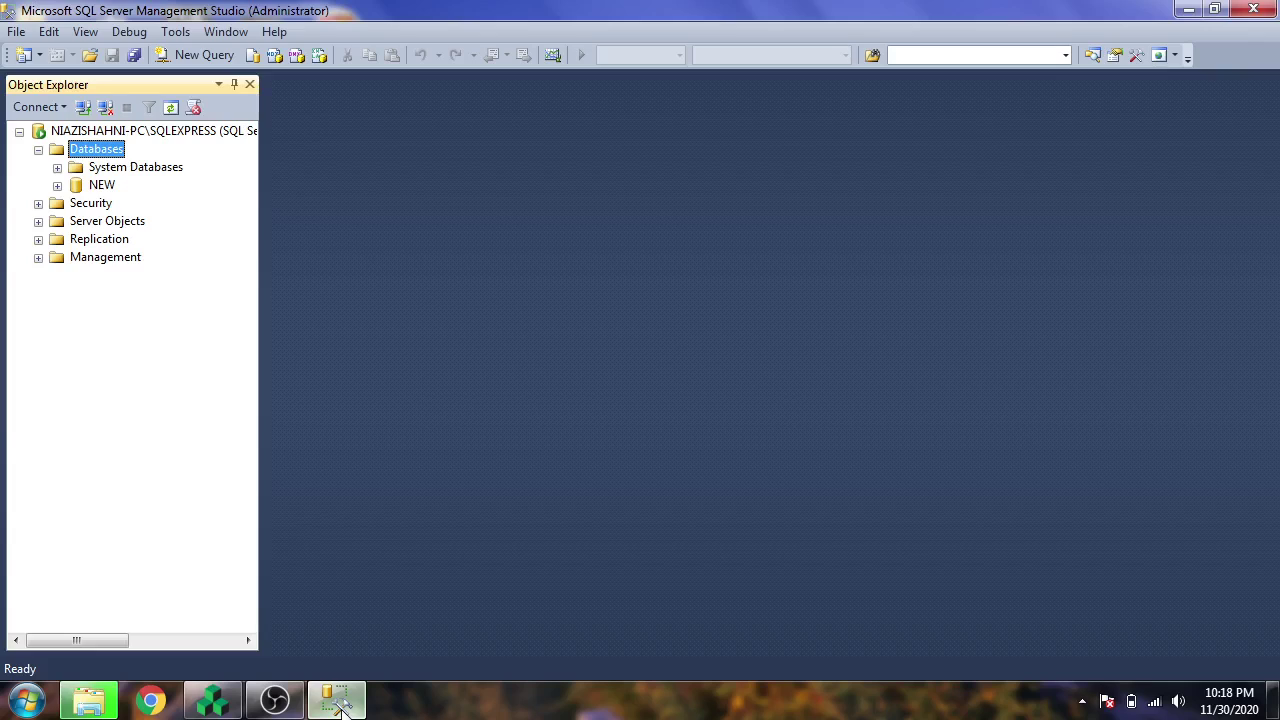
{"action": "left_click", "coordinate": [337, 700]}
Step: Back in InduSoft, insert a new trend worksheet under the Tasks Trend folder
{"action": "left_click", "coordinate": [220, 702]}
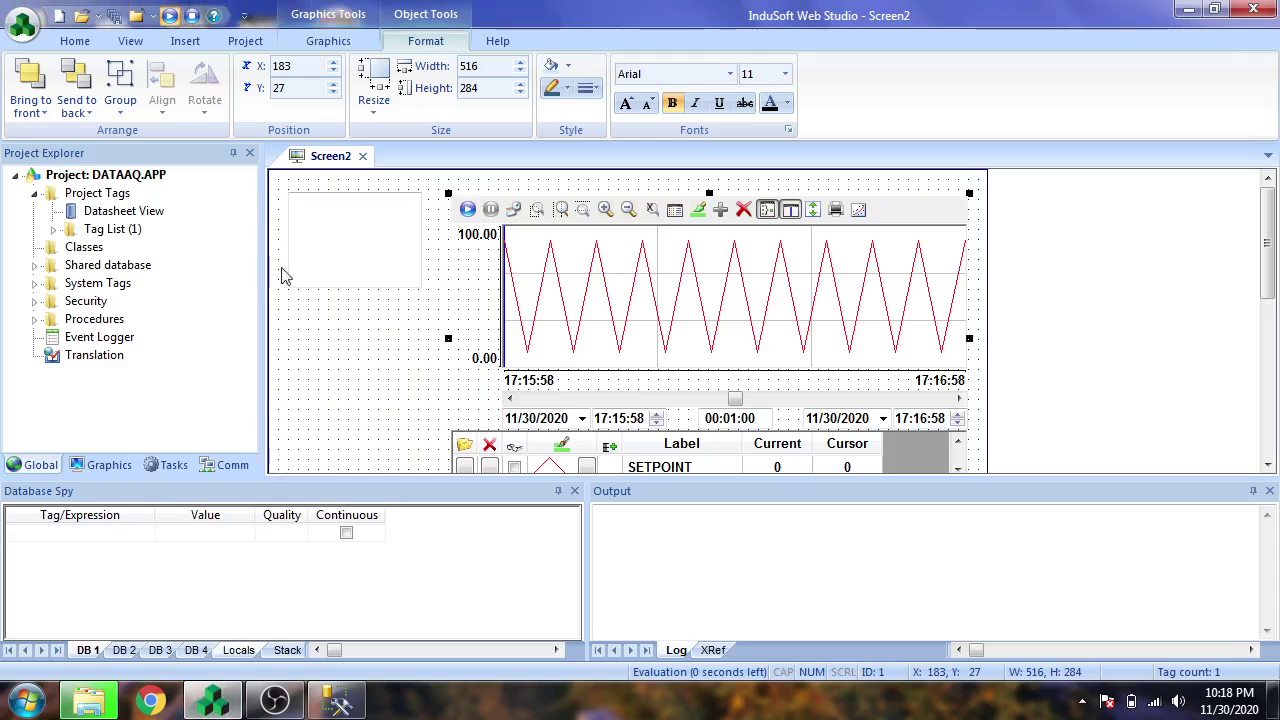
{"action": "left_click", "coordinate": [166, 464]}
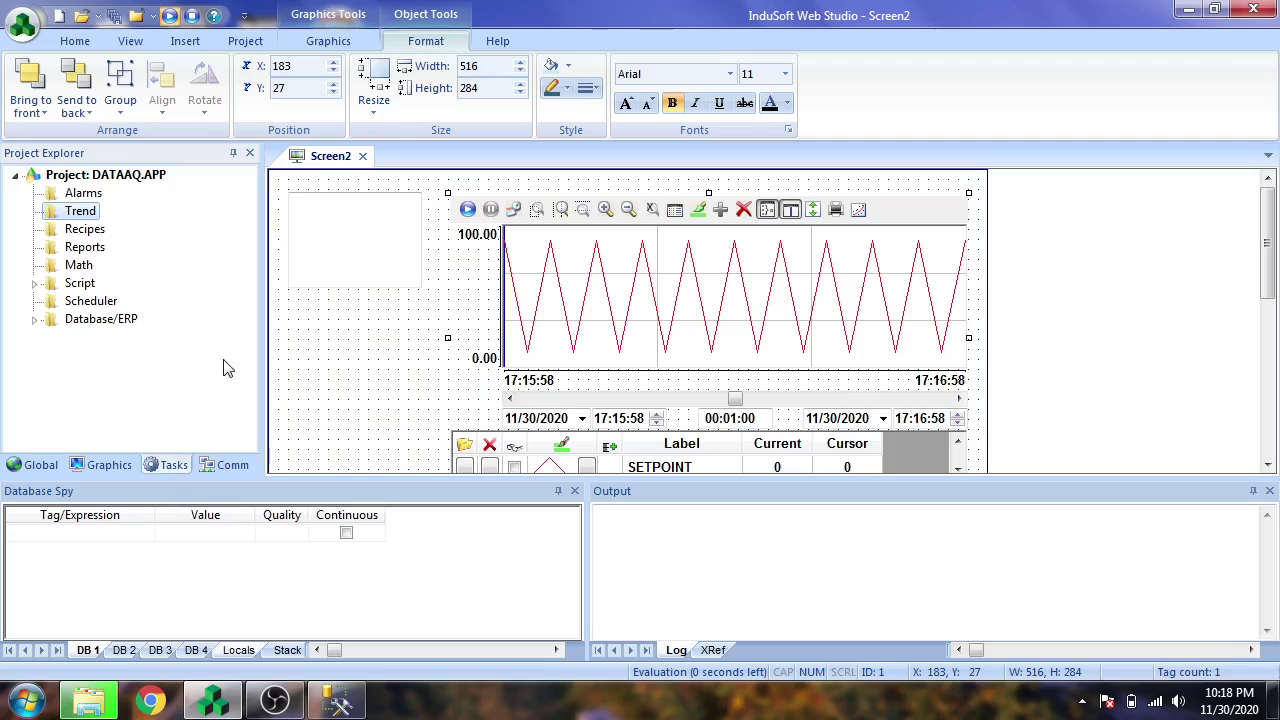
{"action": "right_click", "coordinate": [85, 220]}
{"action": "left_click", "coordinate": [106, 228]}
Step: Set the worksheet's History Format to Database with tag NEW in row 1, and open Database Configuration
{"action": "left_click", "coordinate": [432, 242]}
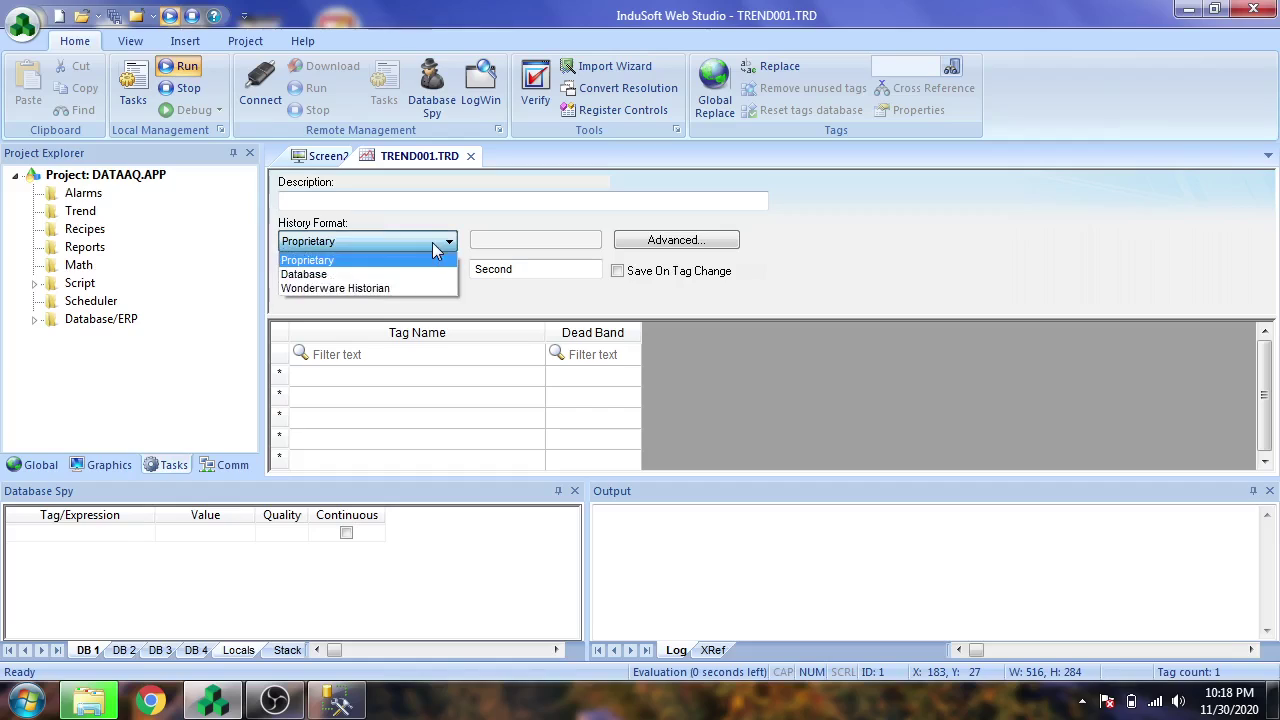
{"action": "left_click", "coordinate": [421, 276]}
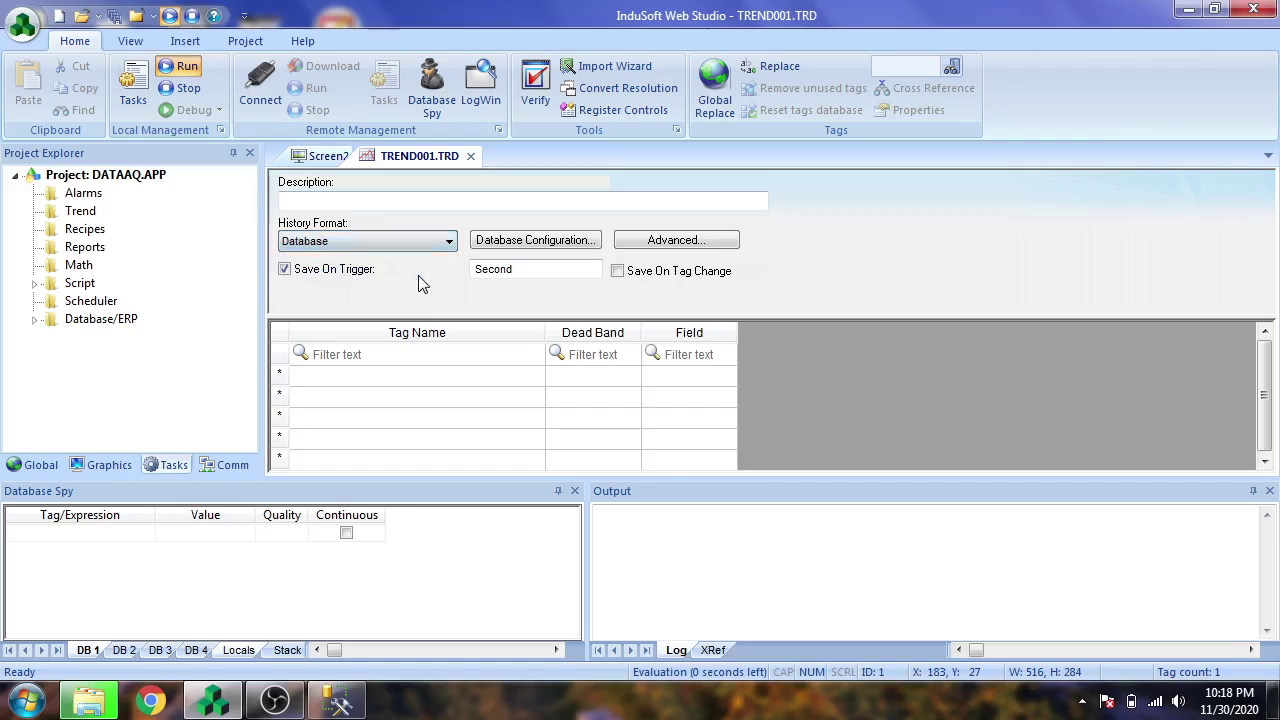
{"action": "double_click", "coordinate": [430, 375]}
{"action": "double_click", "coordinate": [490, 249]}
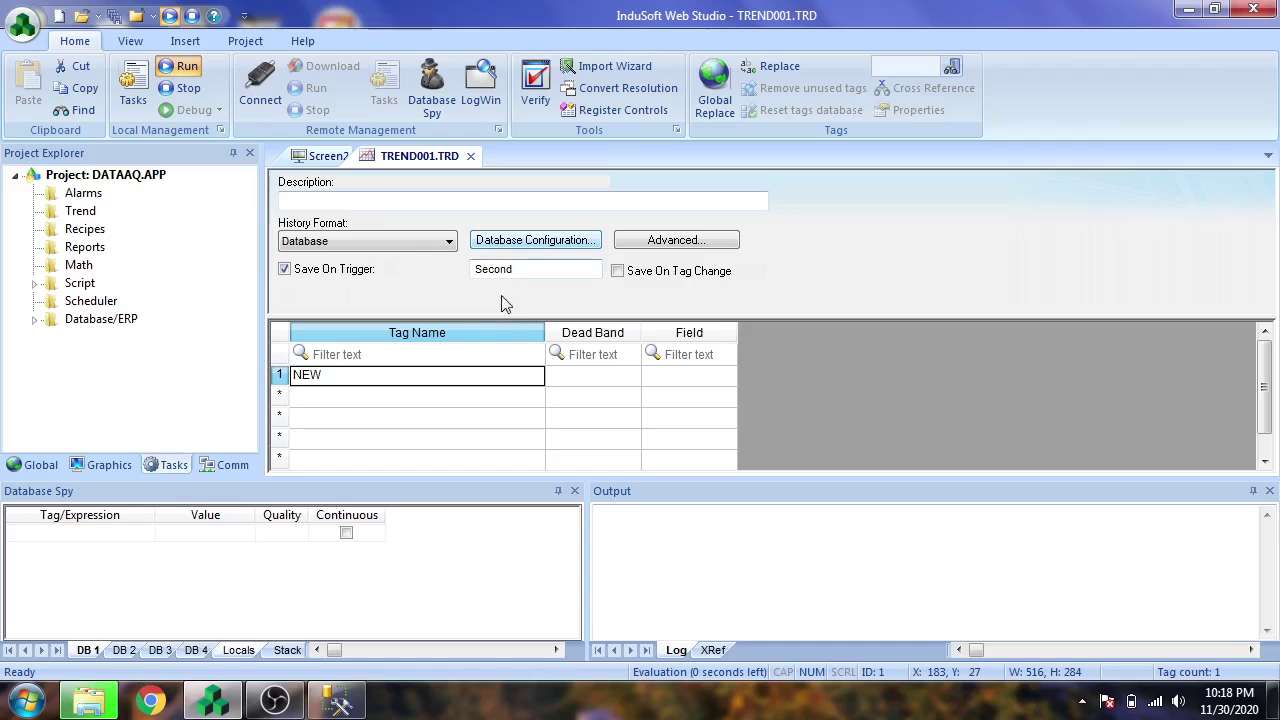
{"action": "left_click", "coordinate": [535, 241]}
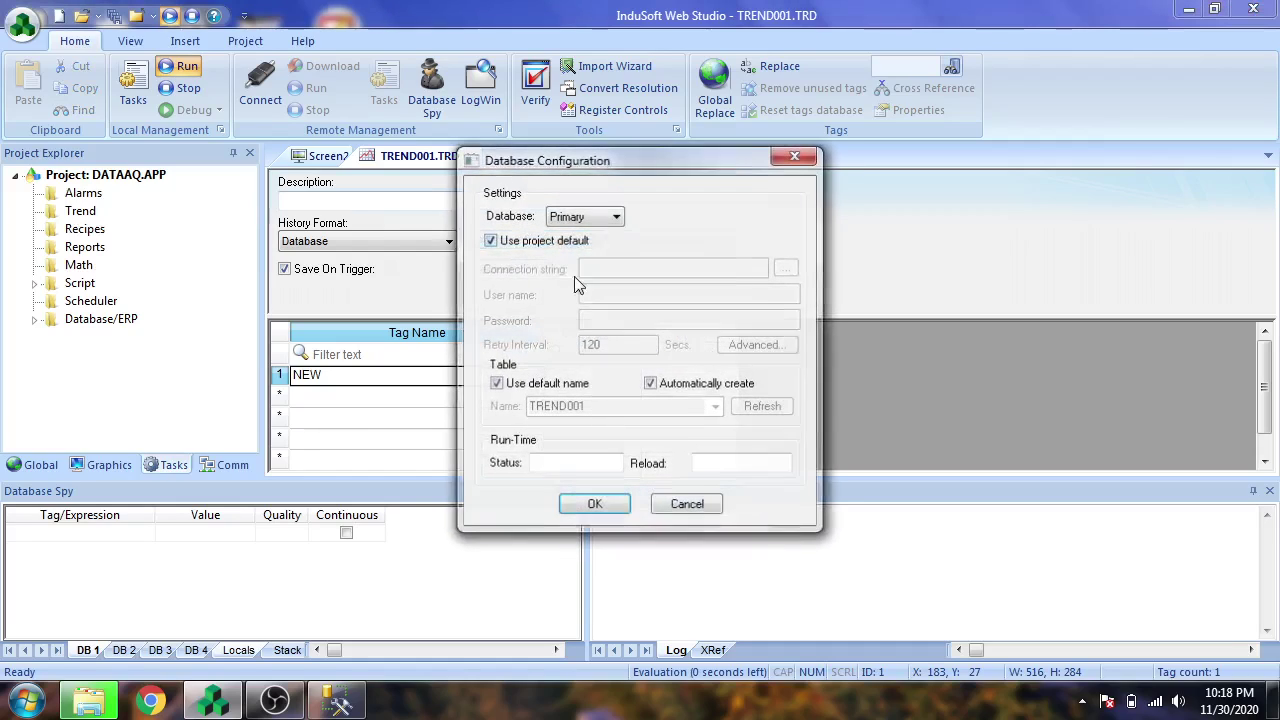
Step: Turn off the default table name and replace TREND001 with SETPOINT as the trend's table name
{"action": "left_click", "coordinate": [579, 393]}
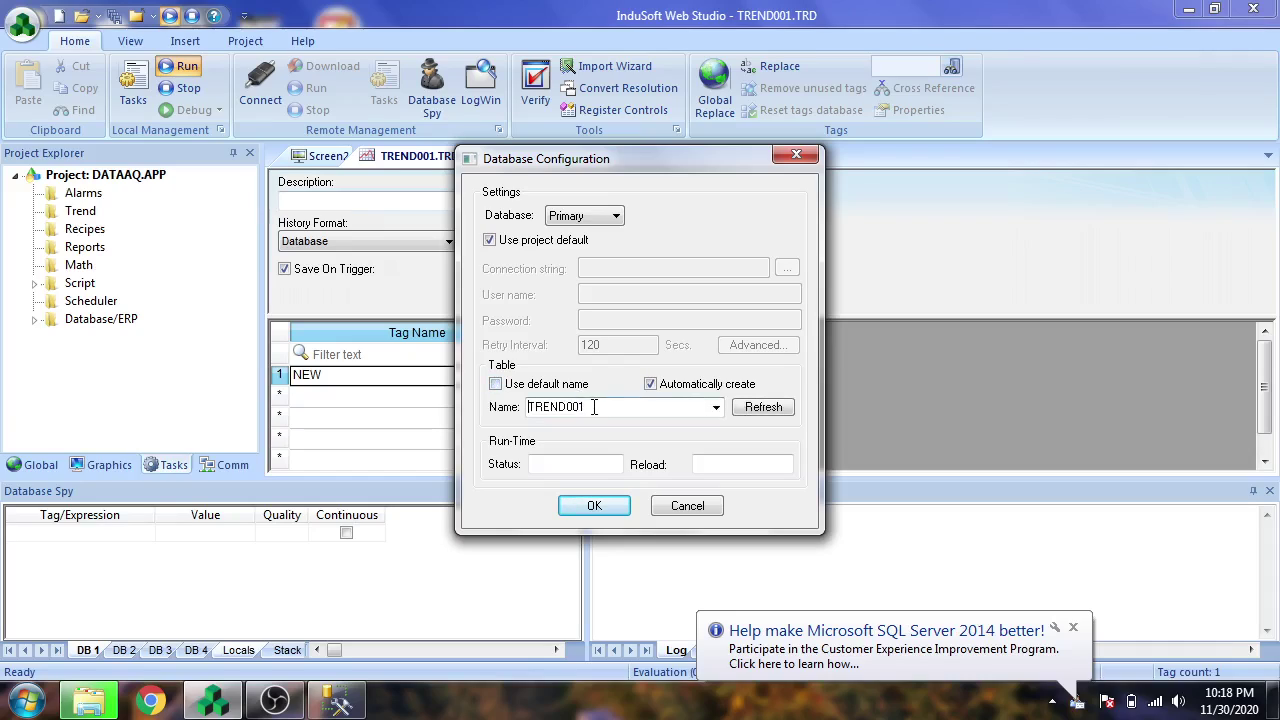
{"action": "left_click", "coordinate": [716, 407]}
{"action": "left_click", "coordinate": [646, 410]}
{"action": "left_click", "coordinate": [646, 410]}
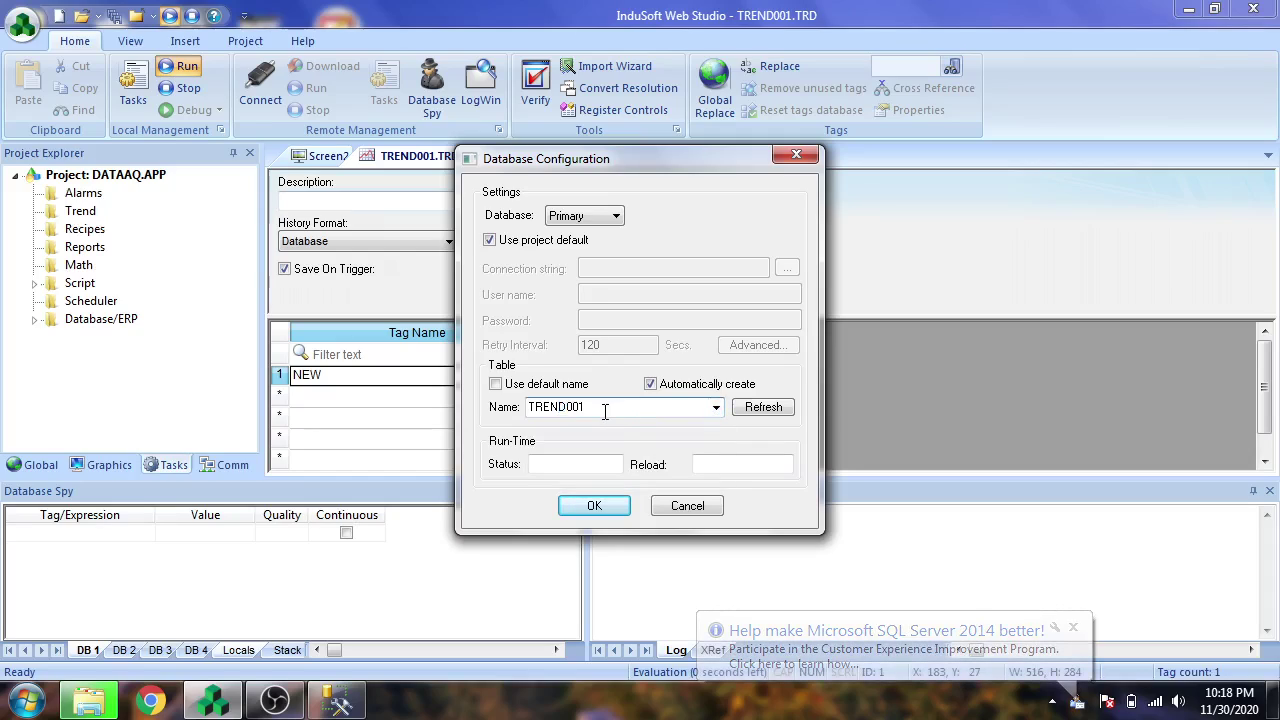
{"action": "key", "text": "BackSpace"}
{"action": "key", "text": "BackSpace"}
{"action": "key", "text": "BackSpace"}
{"action": "key", "text": "BackSpace"}
{"action": "key", "text": "BackSpace"}
{"action": "key", "text": "BackSpace"}
{"action": "key", "text": "BackSpace"}
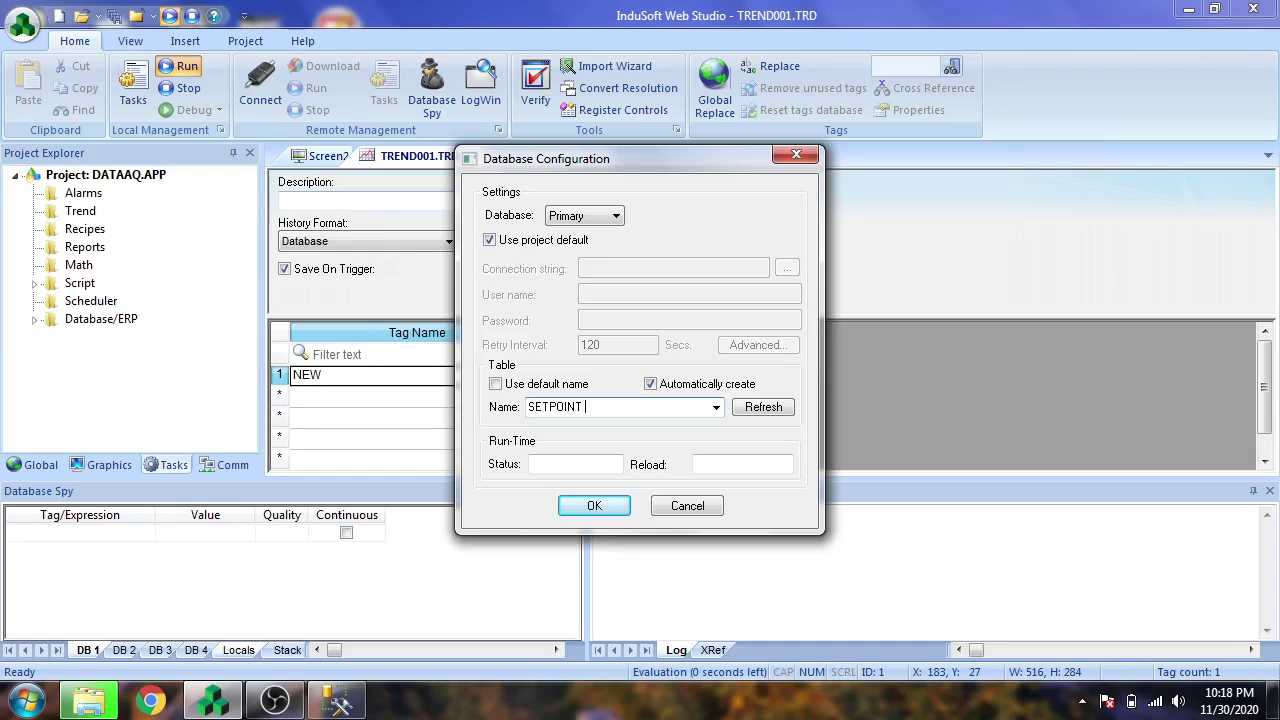
{"action": "type", "text": "A"}
Step: Apply the trend database settings and pick the OLE DB provider for SQL Server as the default primary database
{"action": "left_click", "coordinate": [608, 502]}
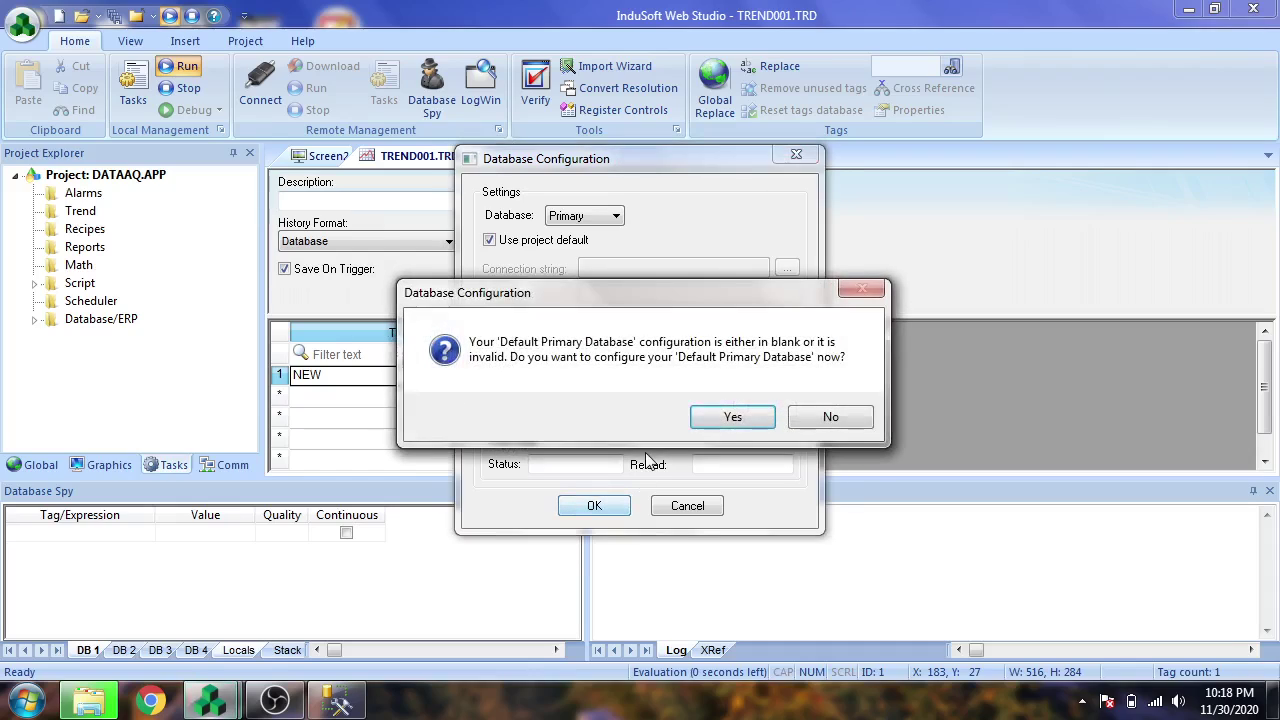
{"action": "left_click", "coordinate": [717, 416]}
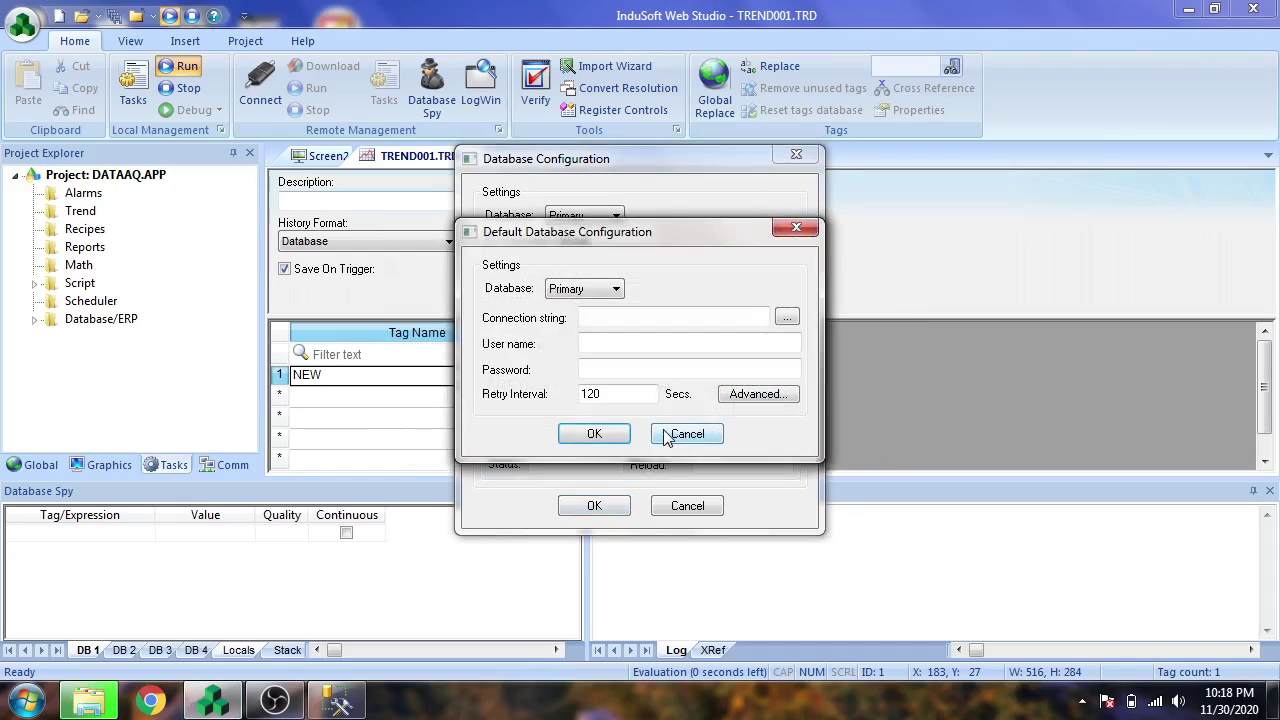
{"action": "left_click", "coordinate": [786, 320]}
{"action": "left_click", "coordinate": [656, 333]}
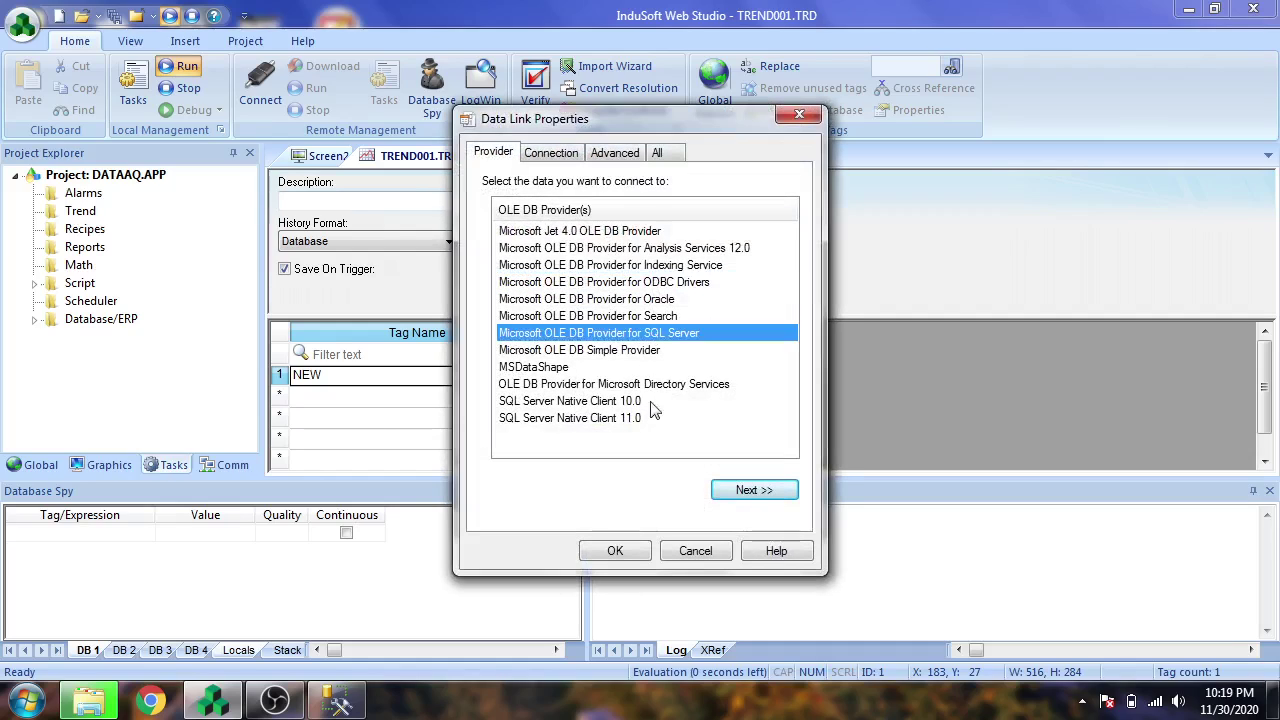
{"action": "left_click", "coordinate": [737, 494]}
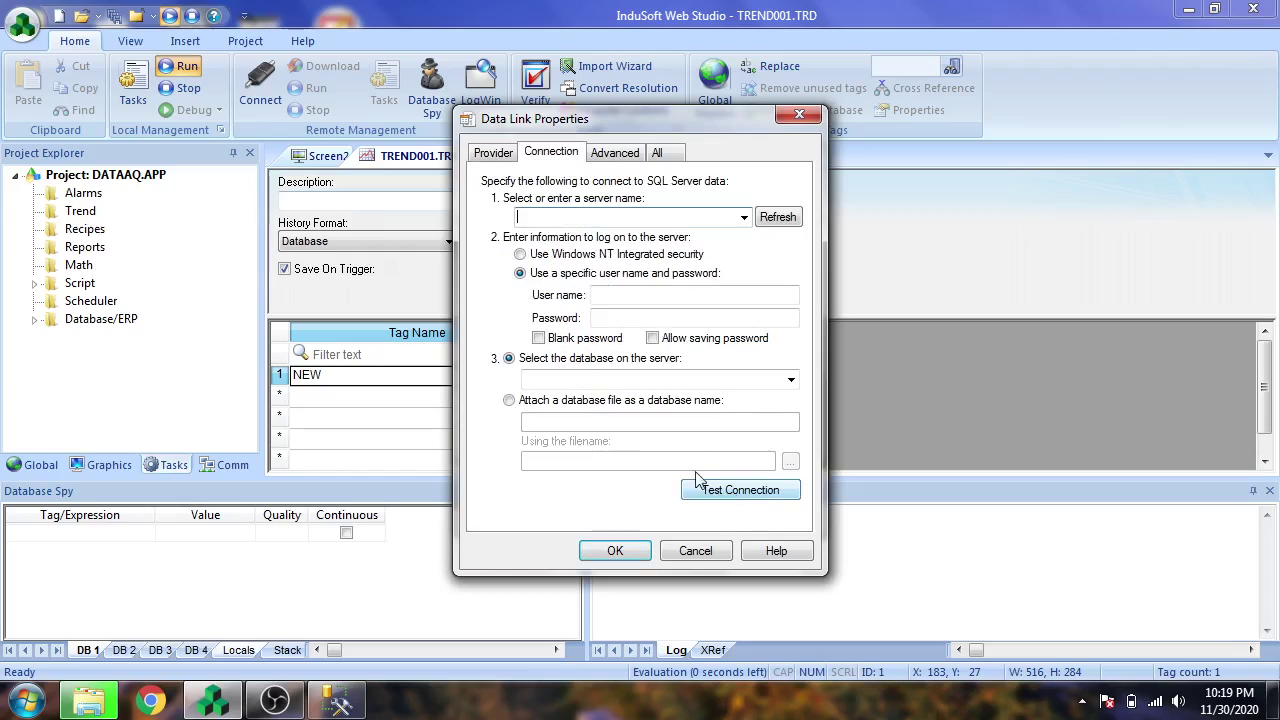
Step: Connect to the SQLEXPRESS server with Windows integrated security and the NEW database, then save
{"action": "left_click", "coordinate": [743, 217]}
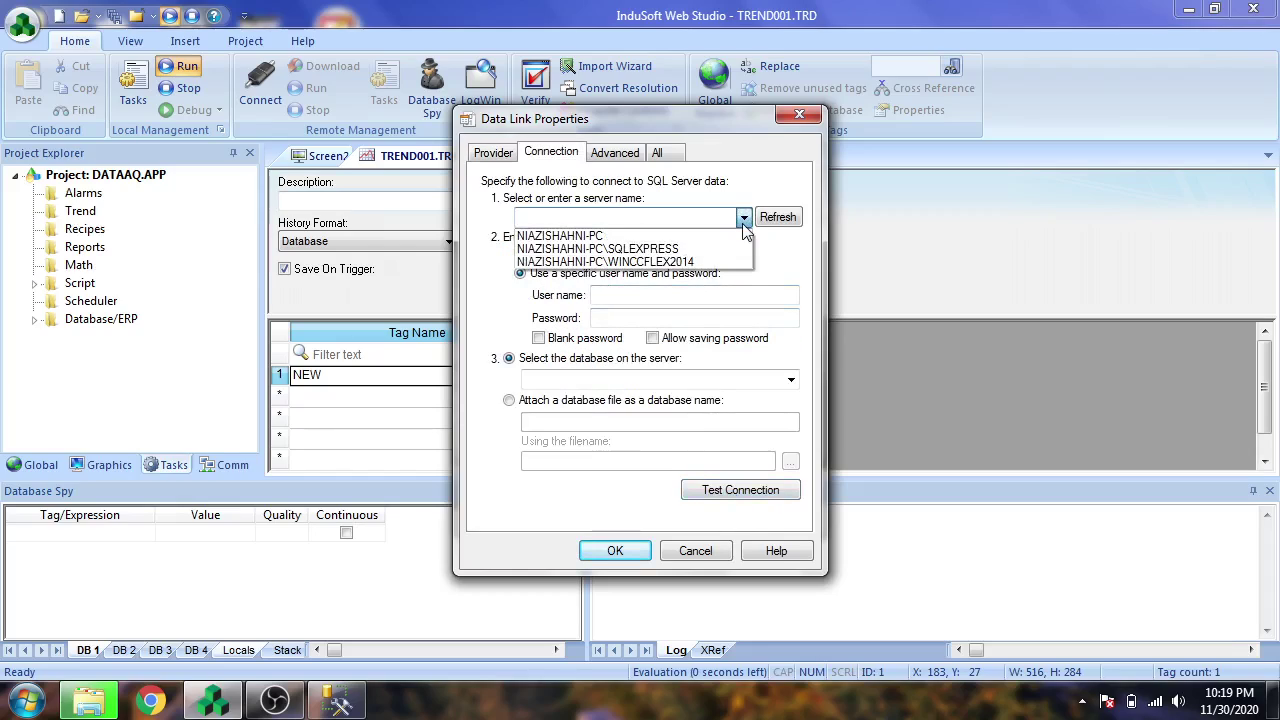
{"action": "left_click", "coordinate": [726, 248]}
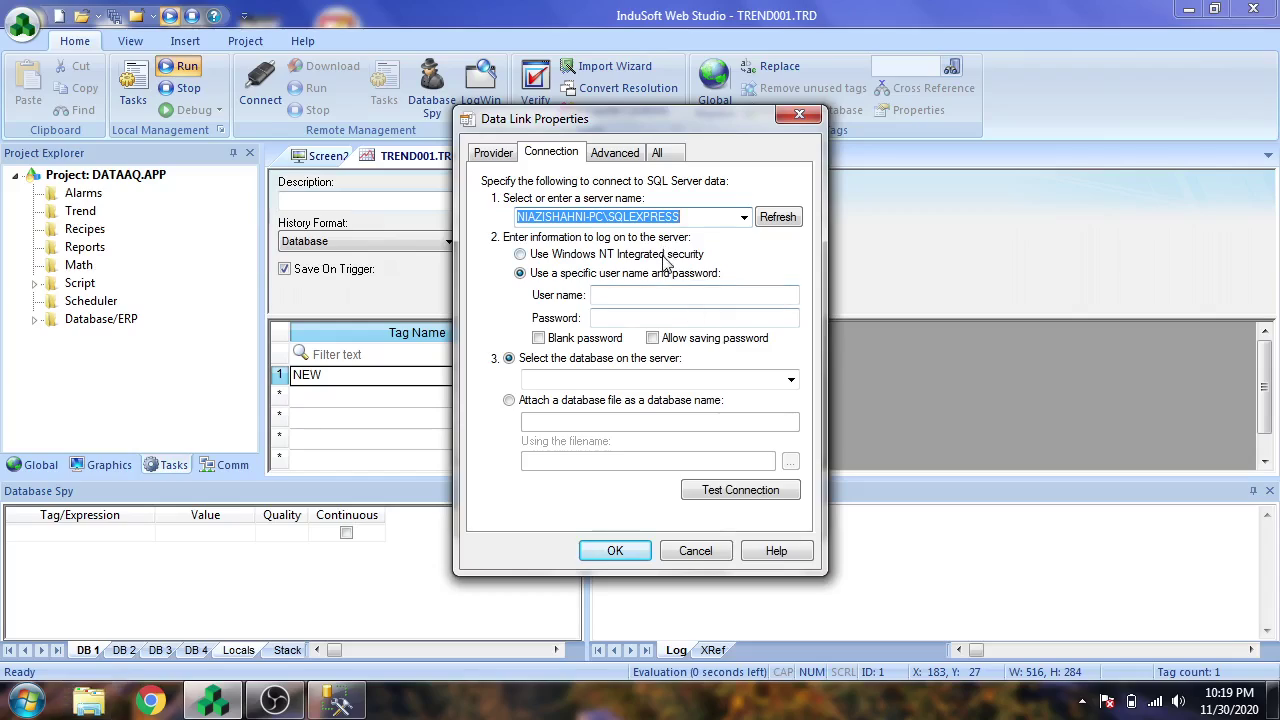
{"action": "left_click", "coordinate": [666, 254]}
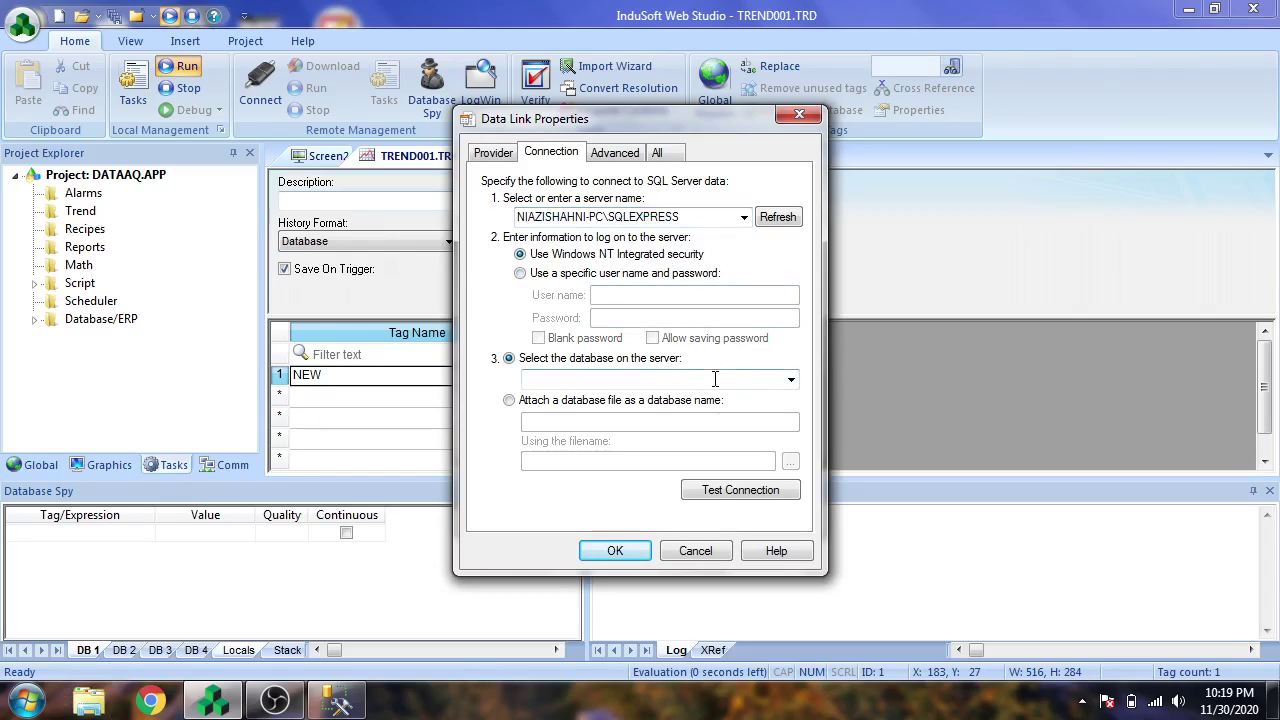
{"action": "left_click", "coordinate": [791, 380]}
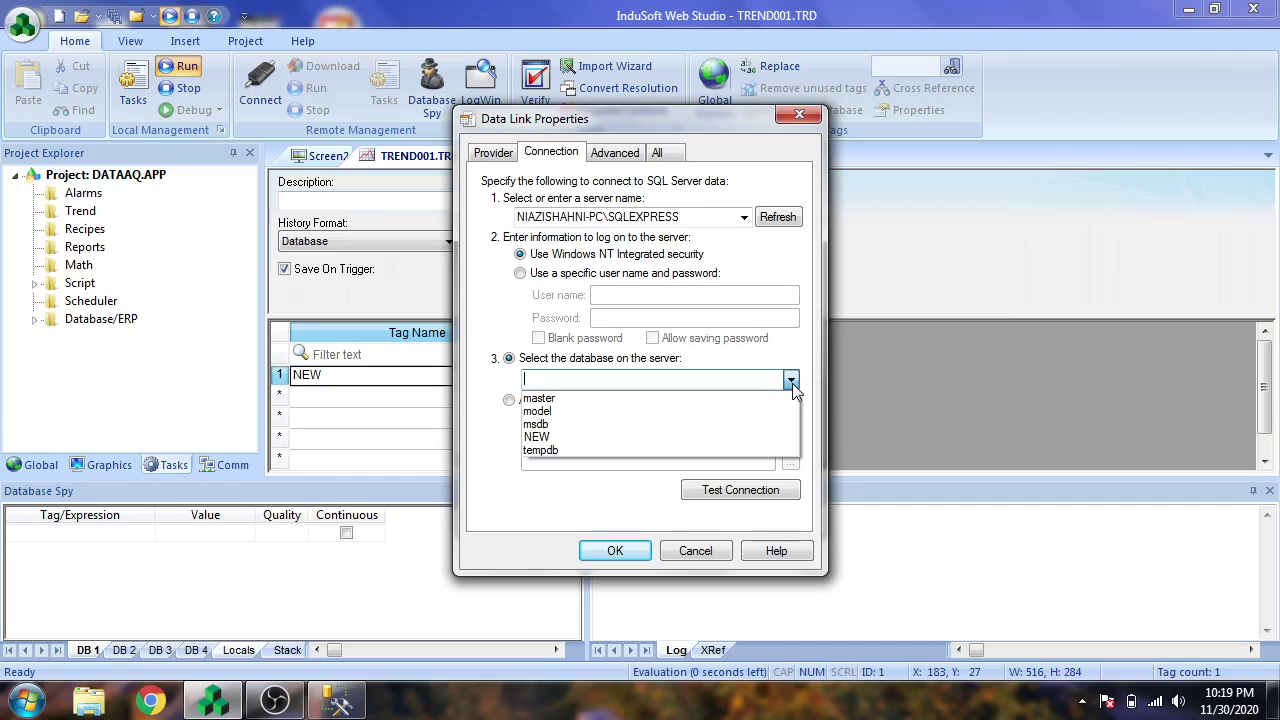
{"action": "left_click", "coordinate": [752, 439]}
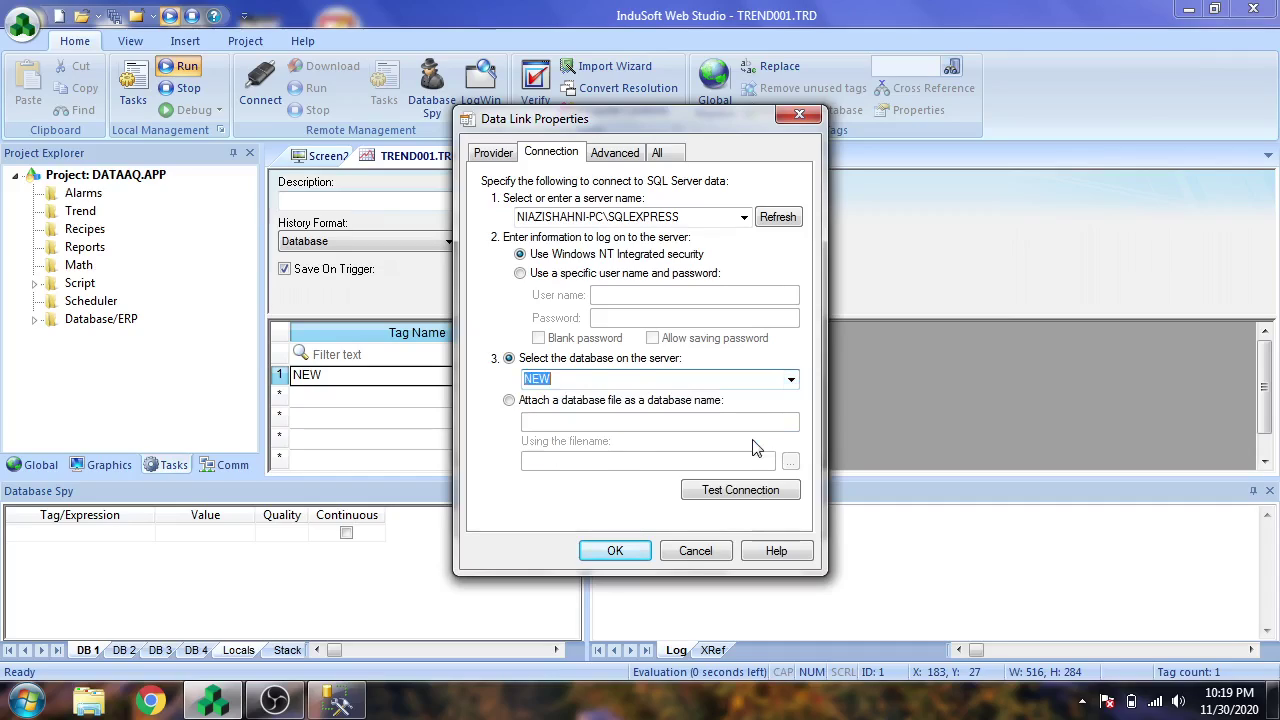
{"action": "left_click", "coordinate": [615, 551]}
{"action": "left_click", "coordinate": [594, 434]}
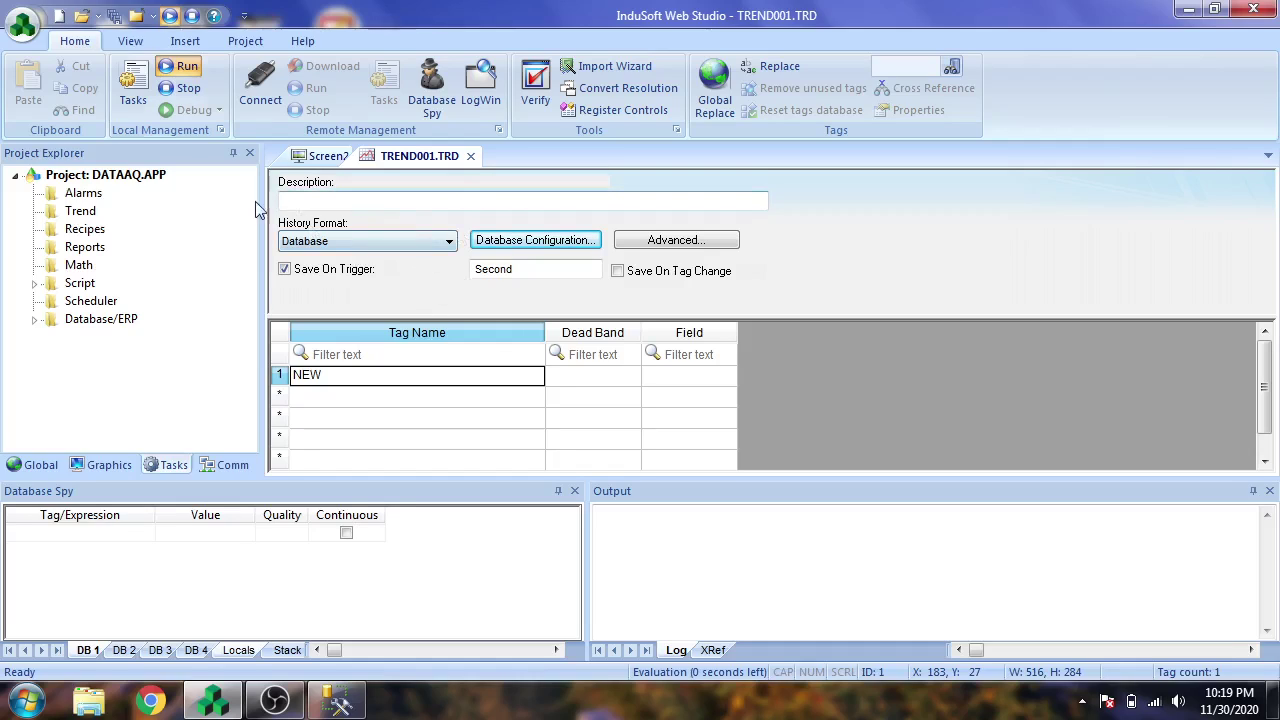
Step: Save the screen as MYDATA and confirm its sheet number
{"action": "left_click", "coordinate": [114, 15]}
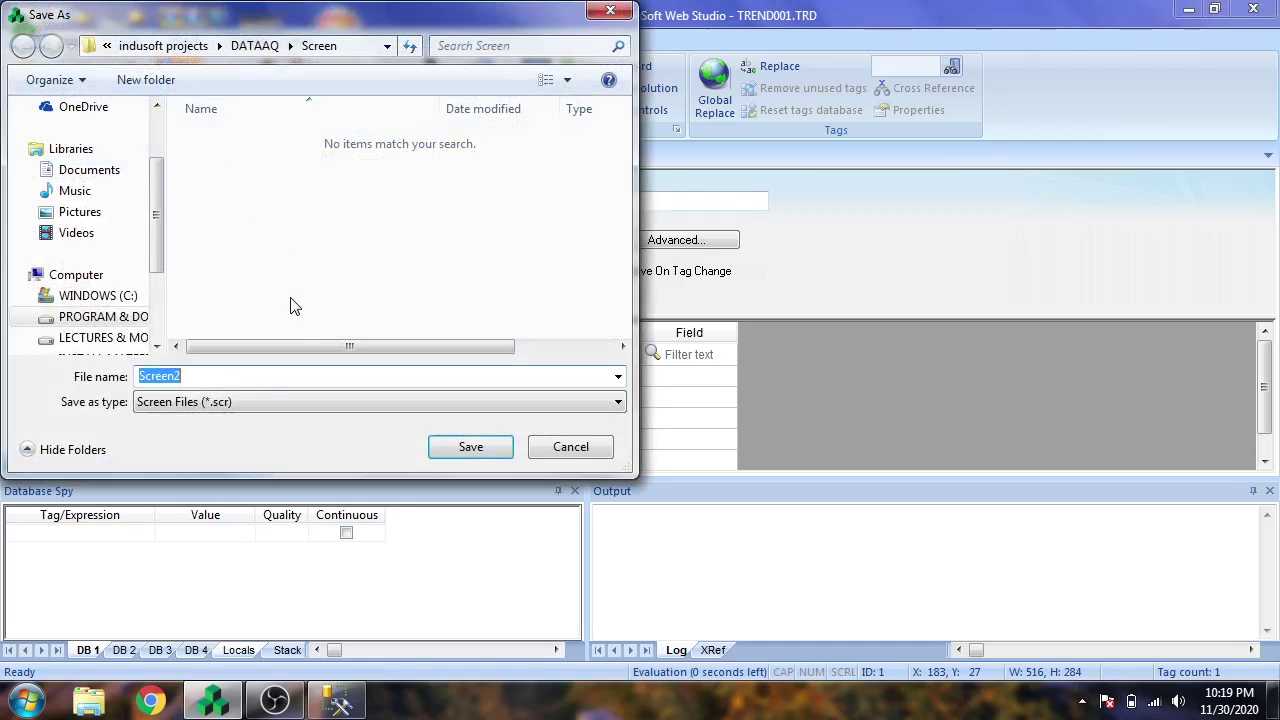
{"action": "scroll", "coordinate": [155, 271], "scroll_direction": "down", "scroll_amount": 1}
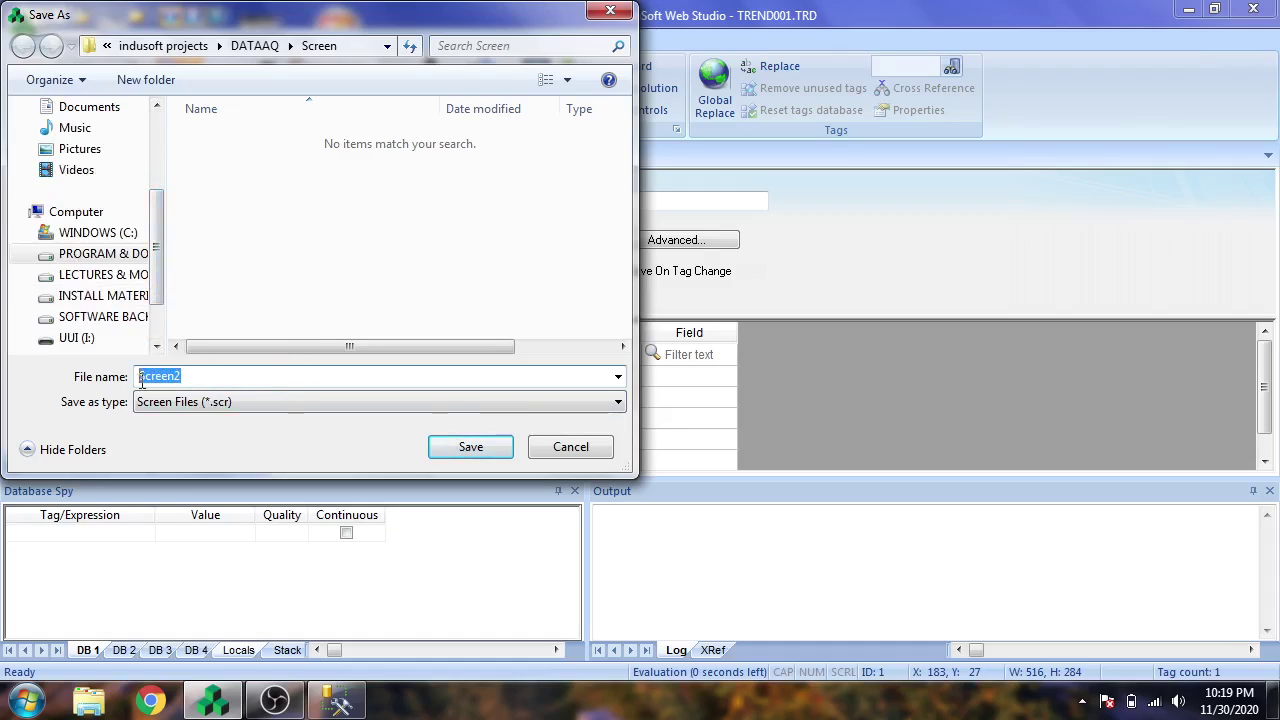
{"action": "type", "text": "MA"}
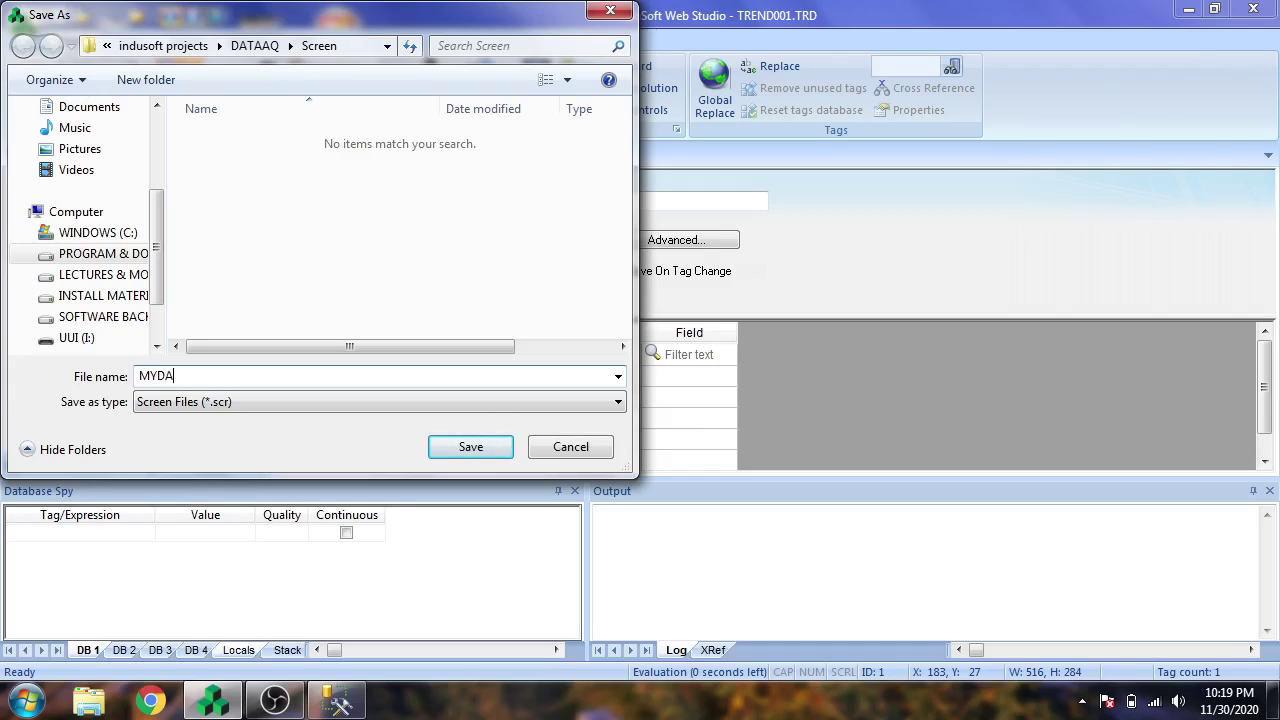
{"action": "left_click", "coordinate": [471, 447]}
{"action": "left_click", "coordinate": [598, 375]}
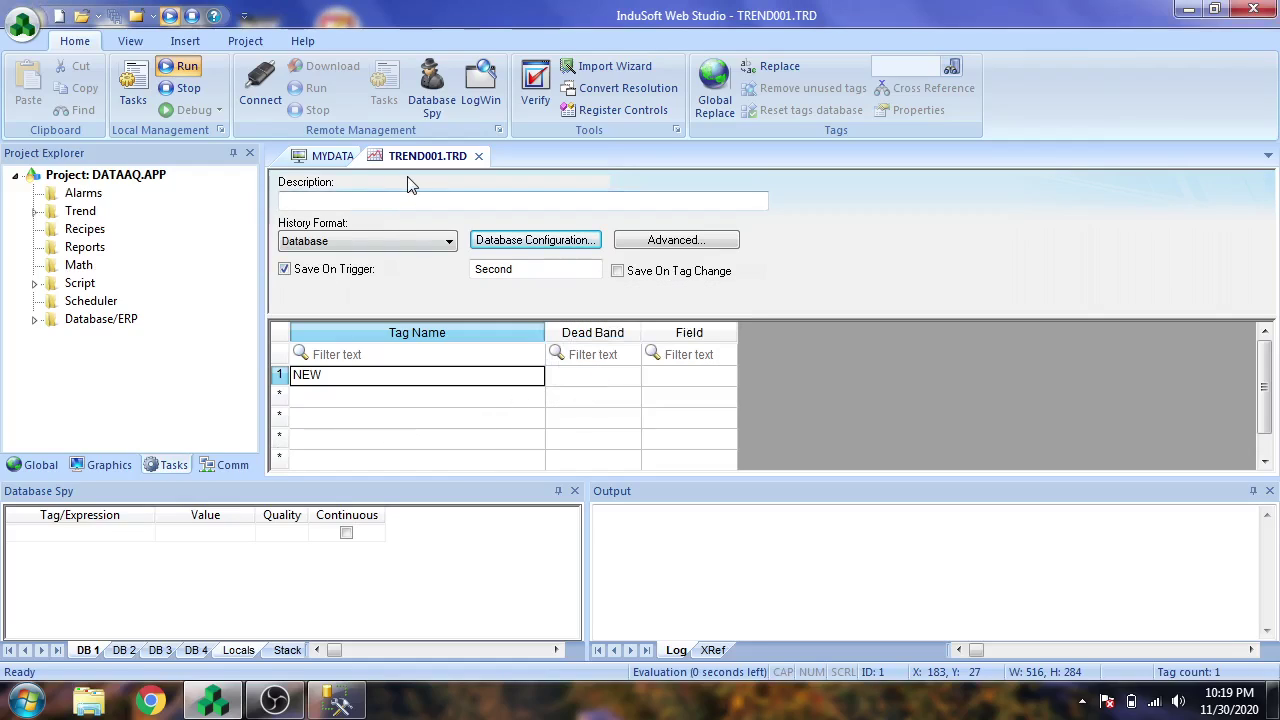
Step: Run the project on the MYDATA screen and change the setpoint from 45 to 35, then 89
{"action": "left_click", "coordinate": [335, 156]}
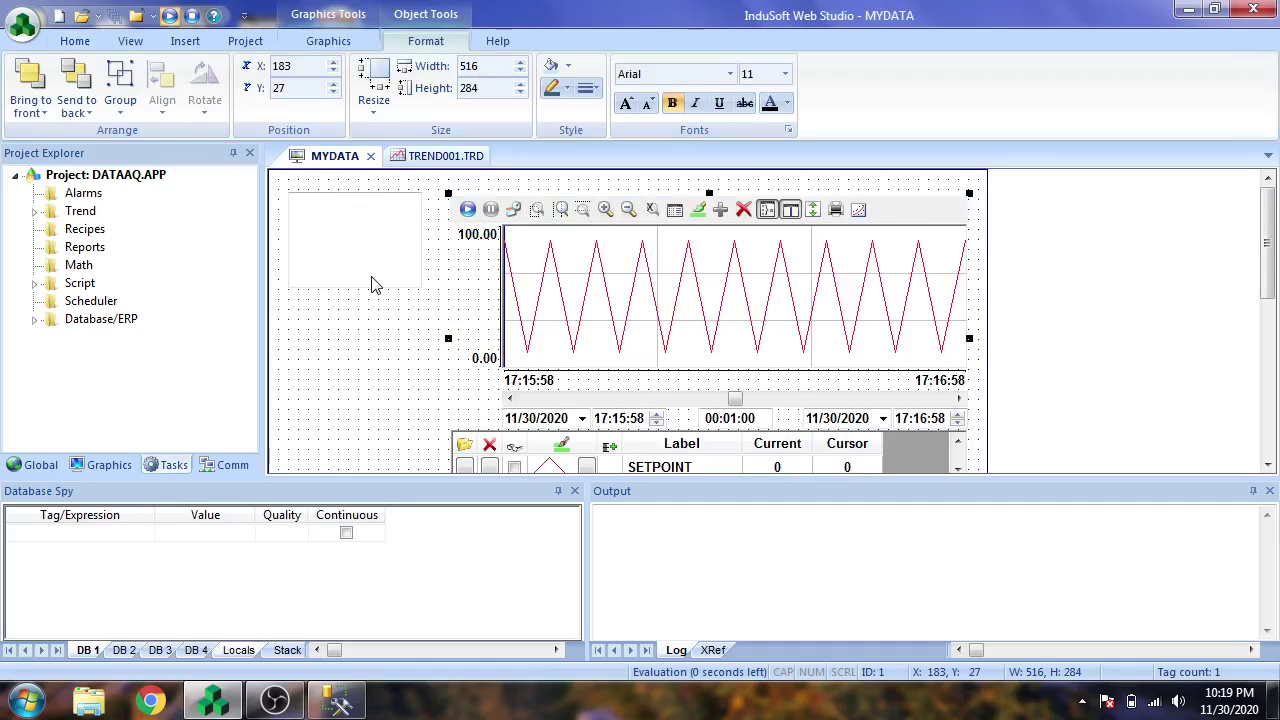
{"action": "left_click", "coordinate": [368, 352]}
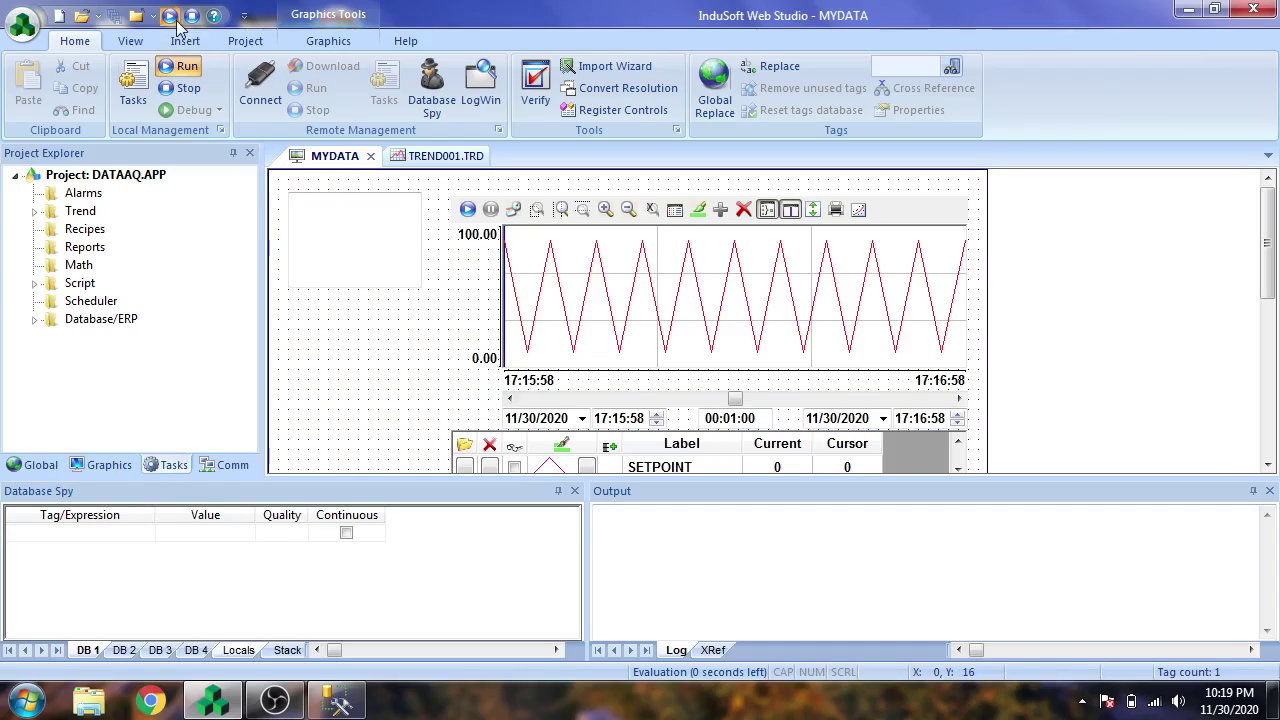
{"action": "left_click", "coordinate": [172, 16]}
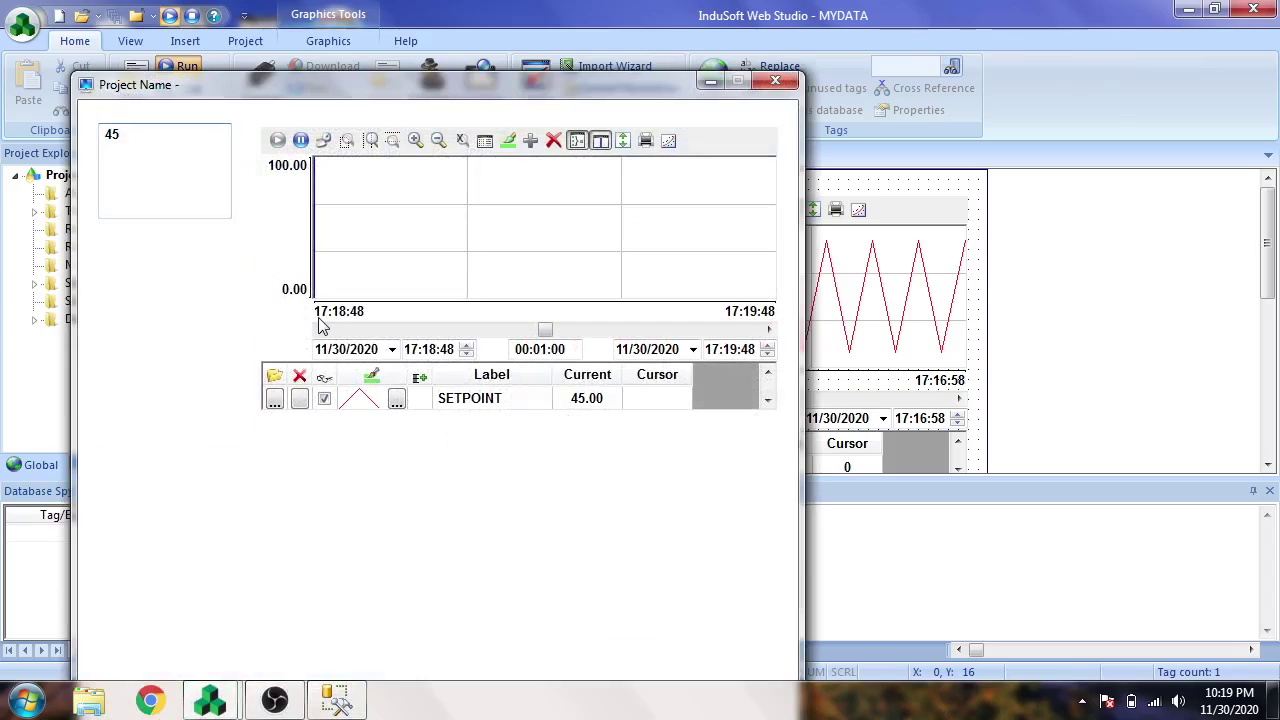
{"action": "left_click", "coordinate": [148, 141]}
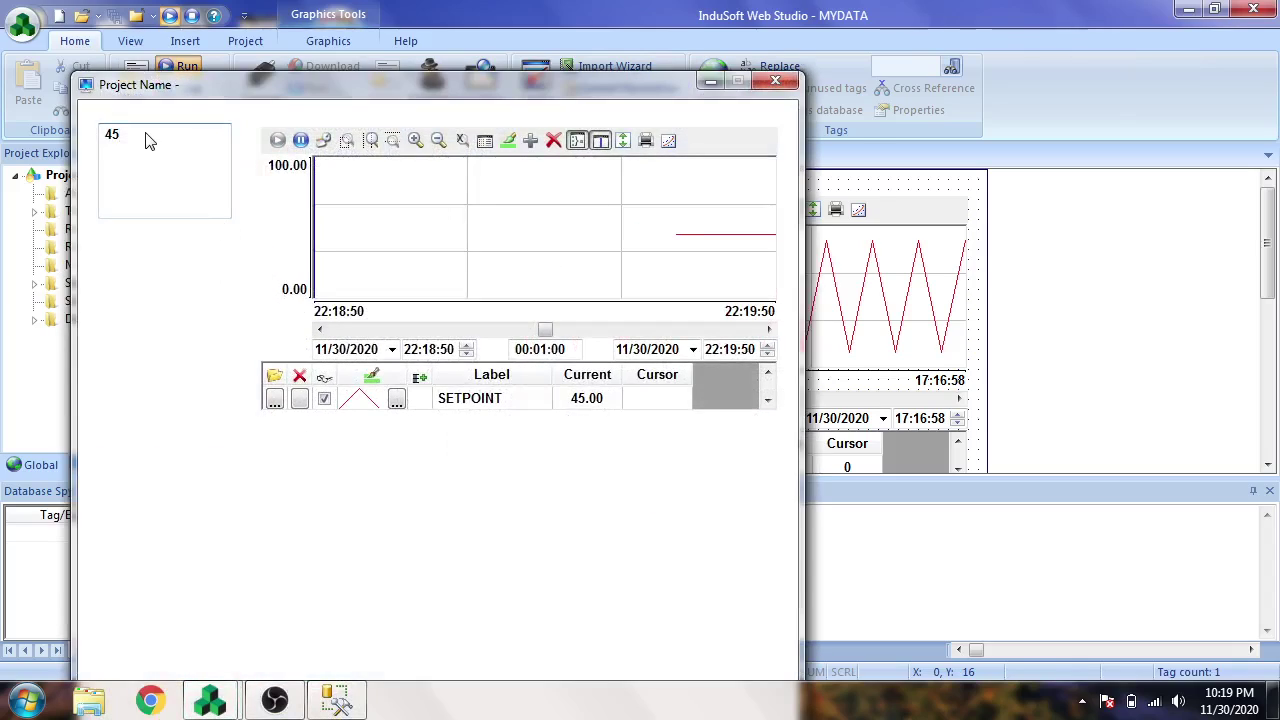
{"action": "left_click_drag", "start_coordinate": [148, 141], "coordinate": [99, 145]}
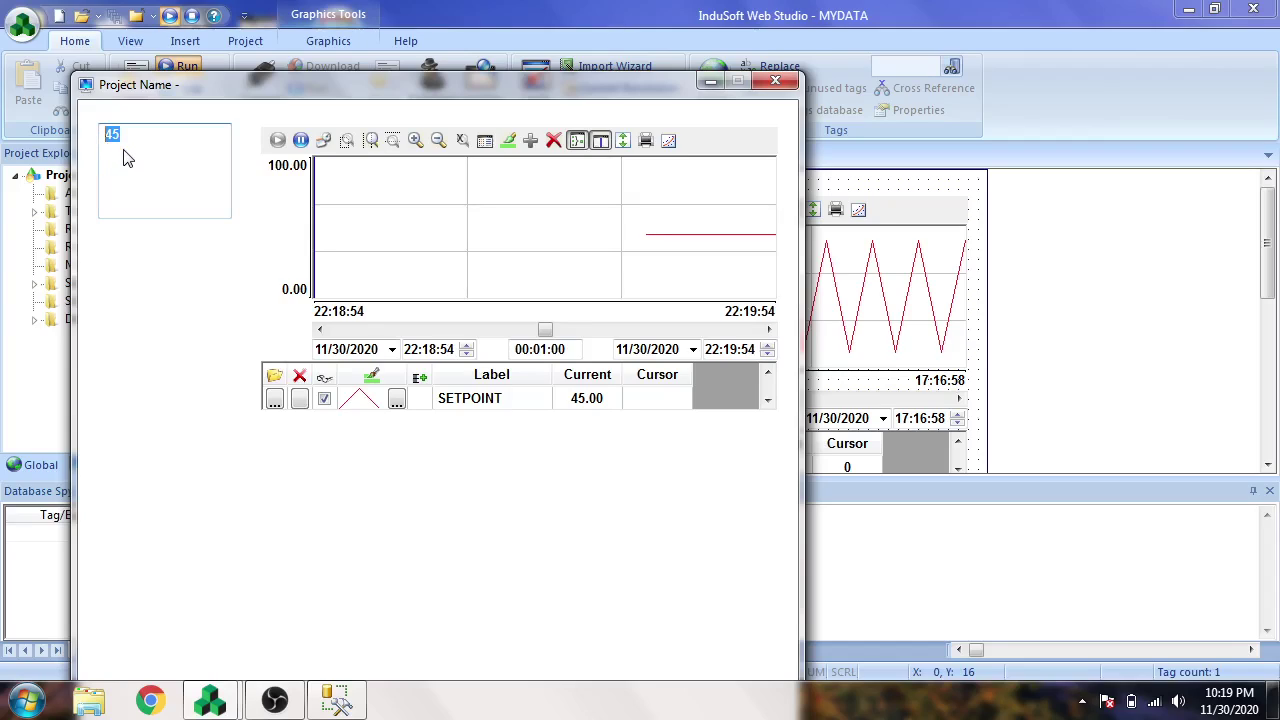
{"action": "type", "text": "03"}
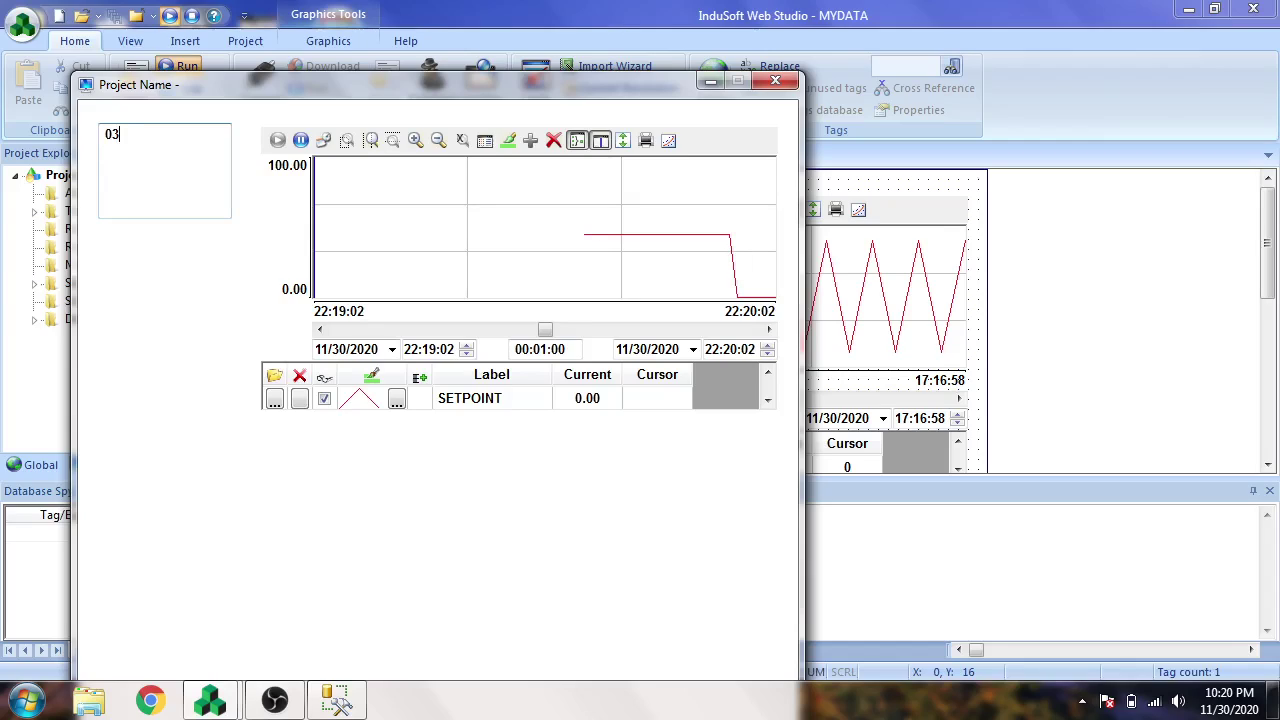
{"action": "type", "text": "5"}
{"action": "key", "text": "Return"}
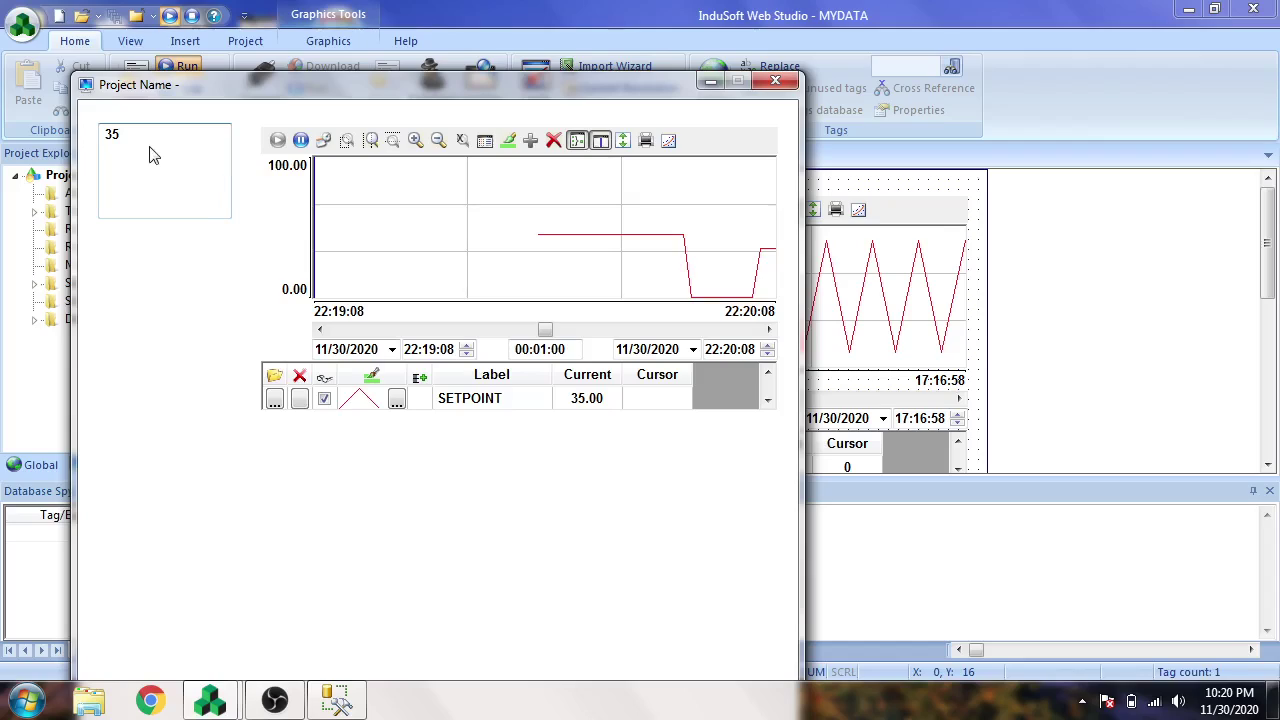
{"action": "key", "text": "BackSpace"}
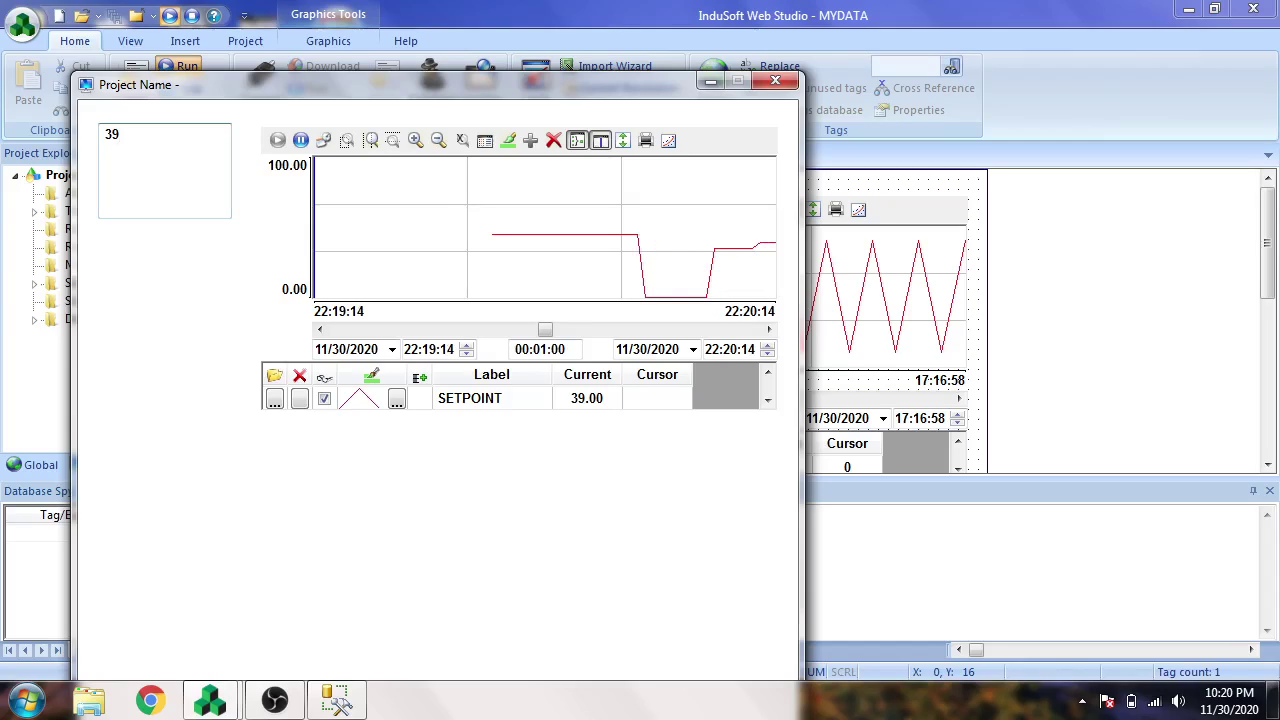
{"action": "key", "text": "BackSpace"}
{"action": "key", "text": "BackSpace"}
{"action": "type", "text": "8"}
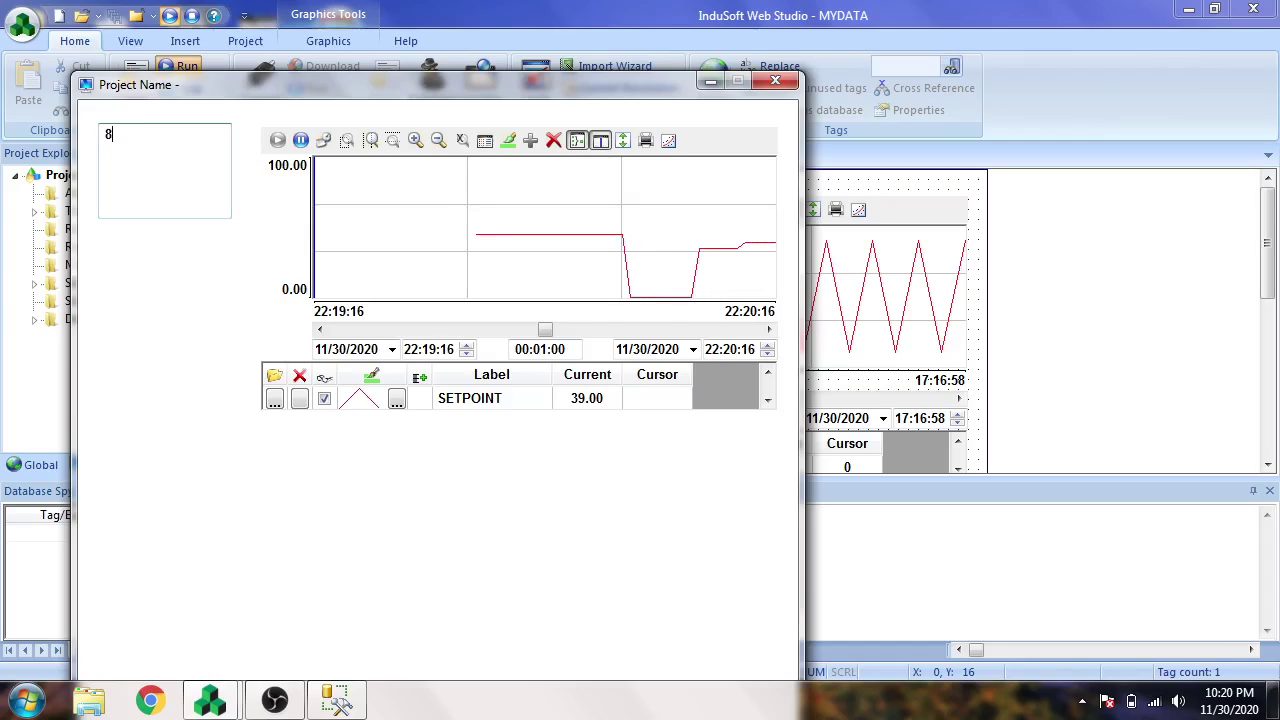
{"action": "type", "text": "9"}
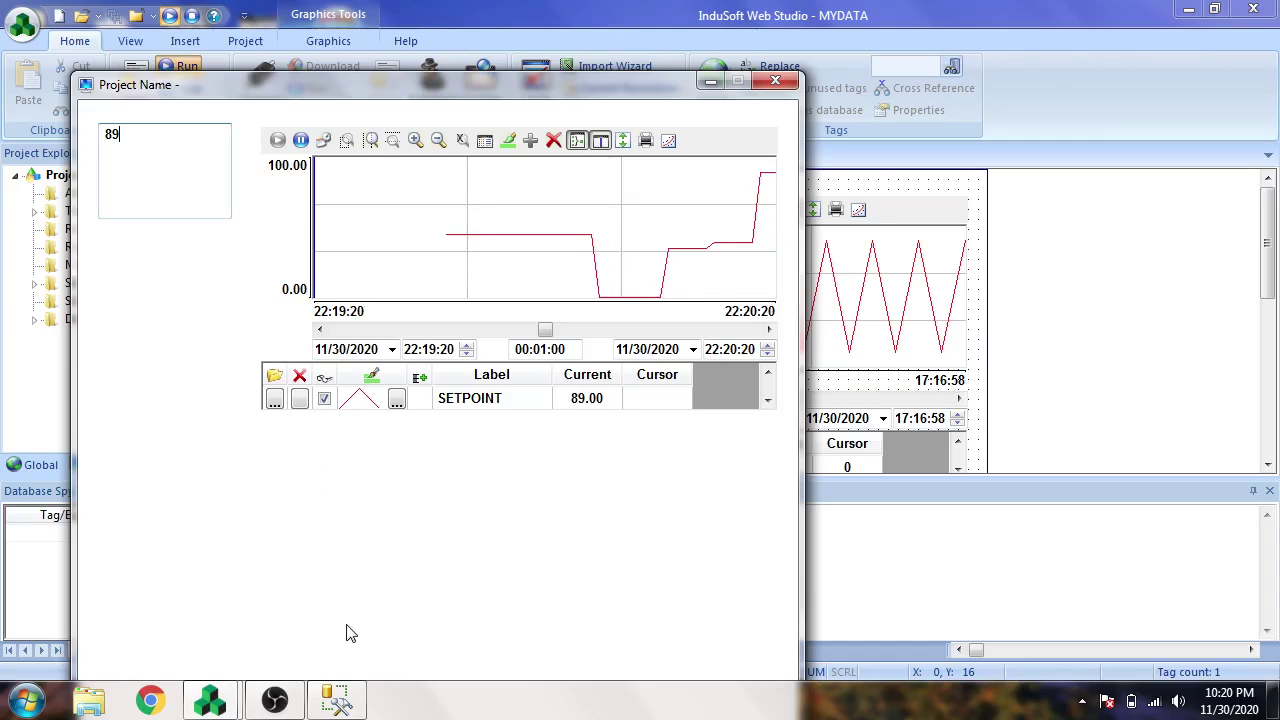
Step: In SQL Server Management Studio, select the top 1000 rows of dbo.SETPOINT in the NEW database
{"action": "mouse_move", "coordinate": [340, 700]}
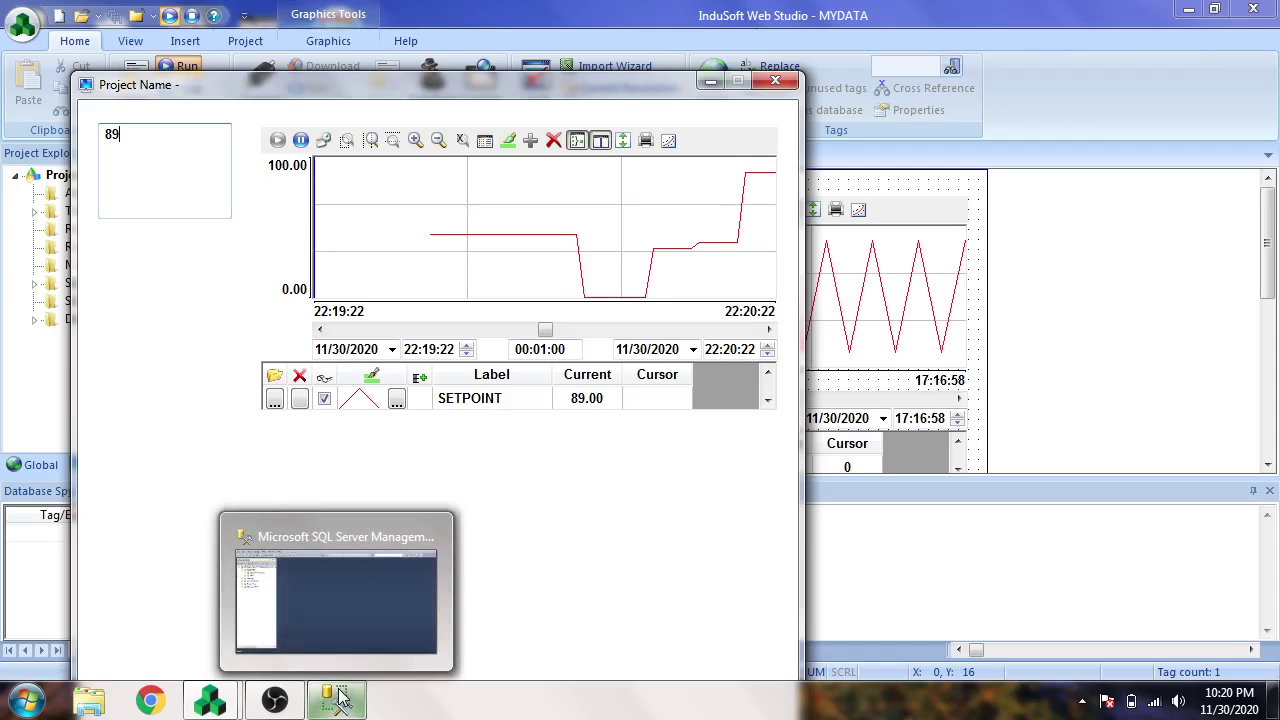
{"action": "left_click", "coordinate": [333, 650]}
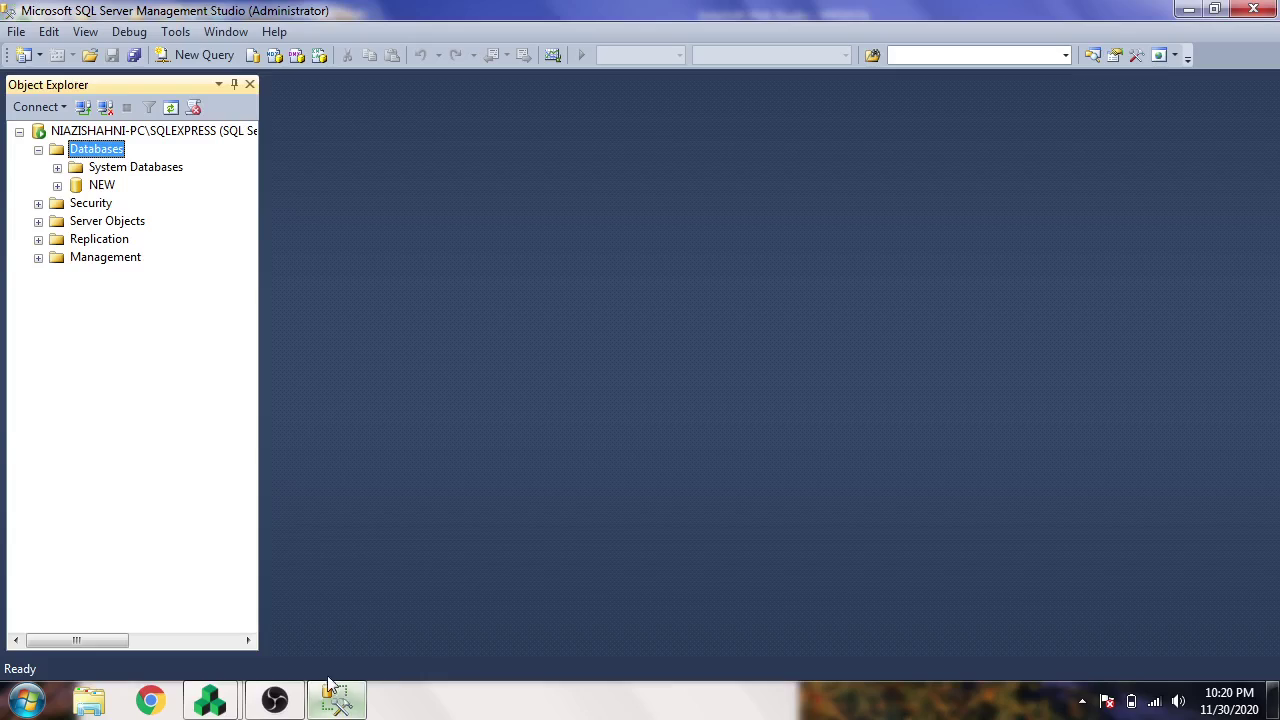
{"action": "left_click", "coordinate": [58, 186]}
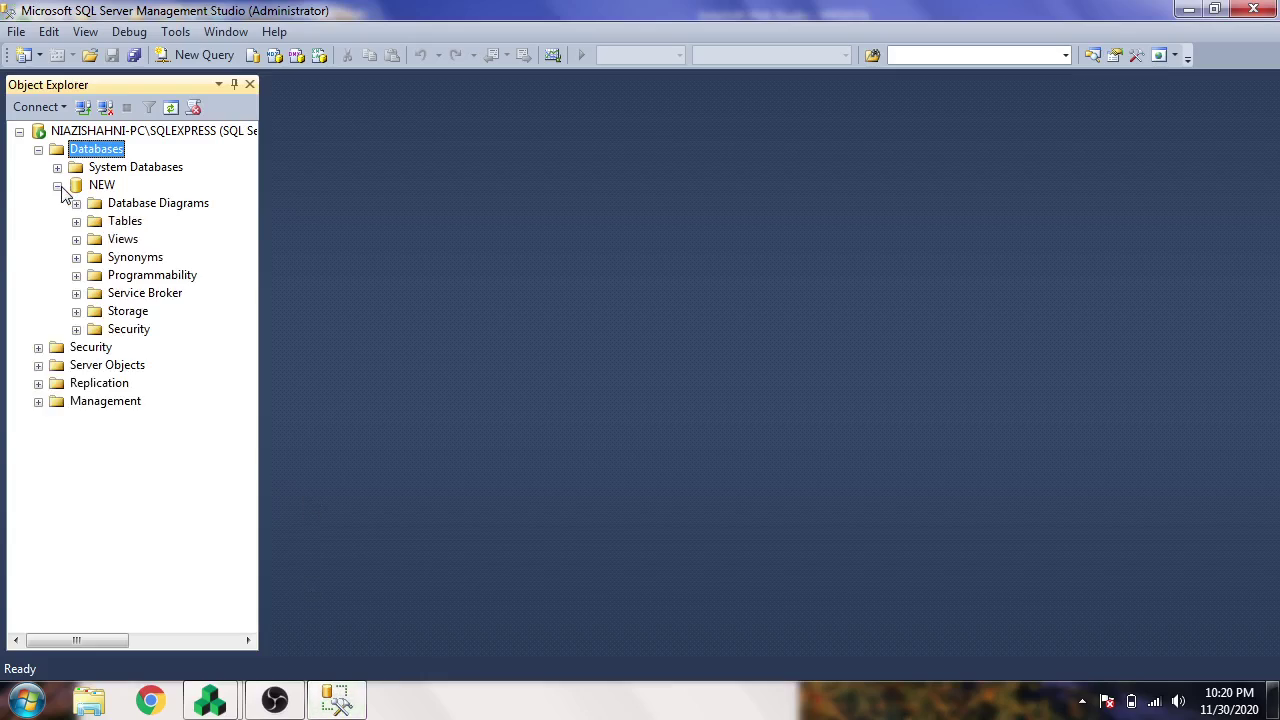
{"action": "left_click", "coordinate": [98, 186]}
{"action": "left_click", "coordinate": [76, 221]}
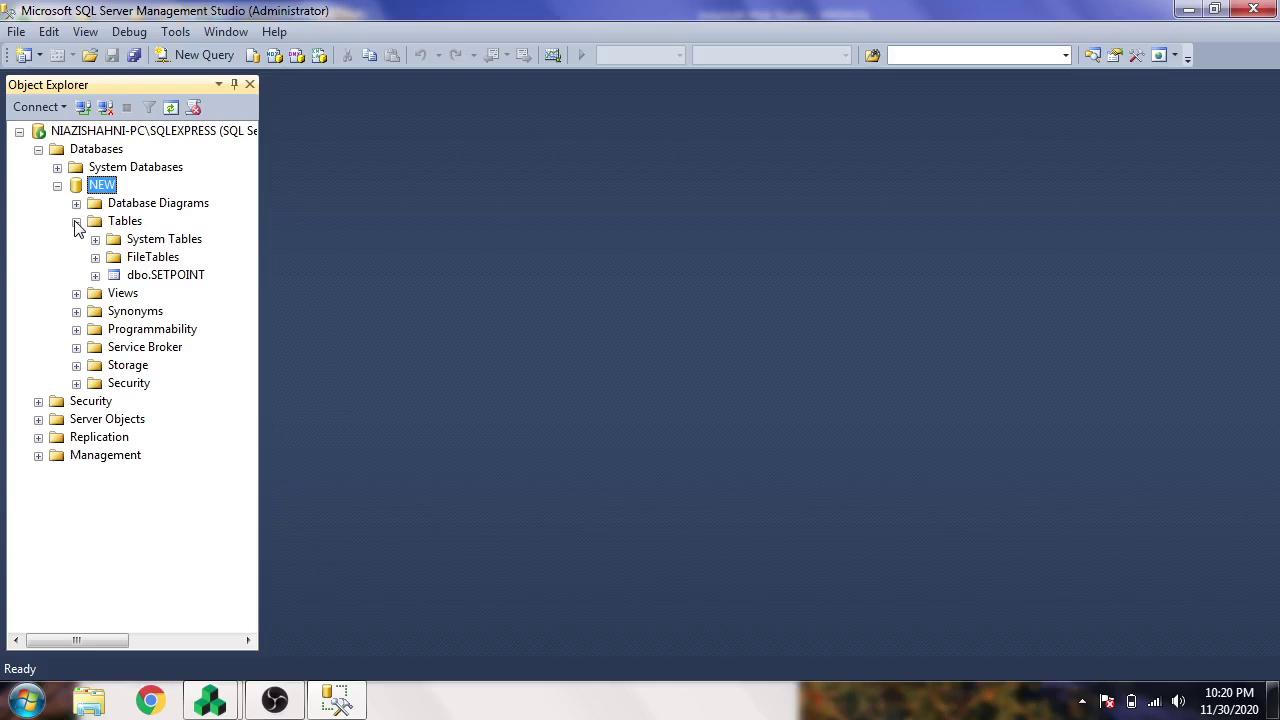
{"action": "left_click", "coordinate": [152, 278]}
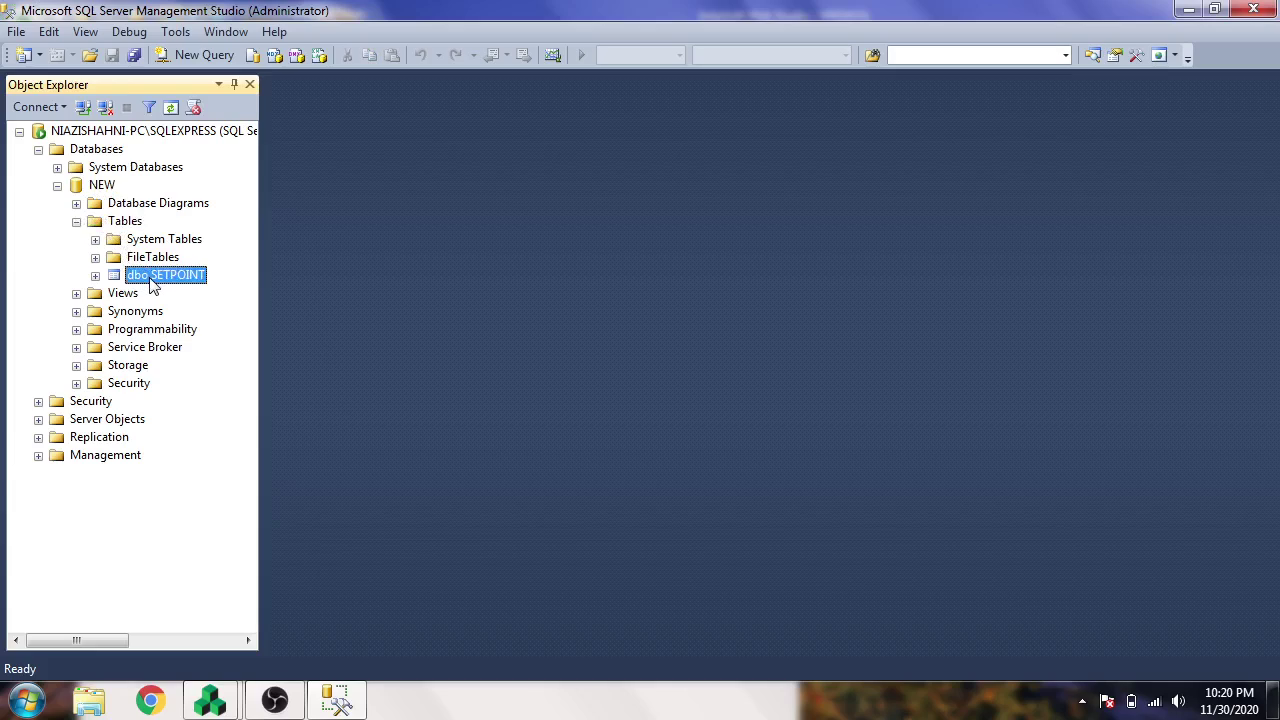
{"action": "right_click", "coordinate": [152, 285]}
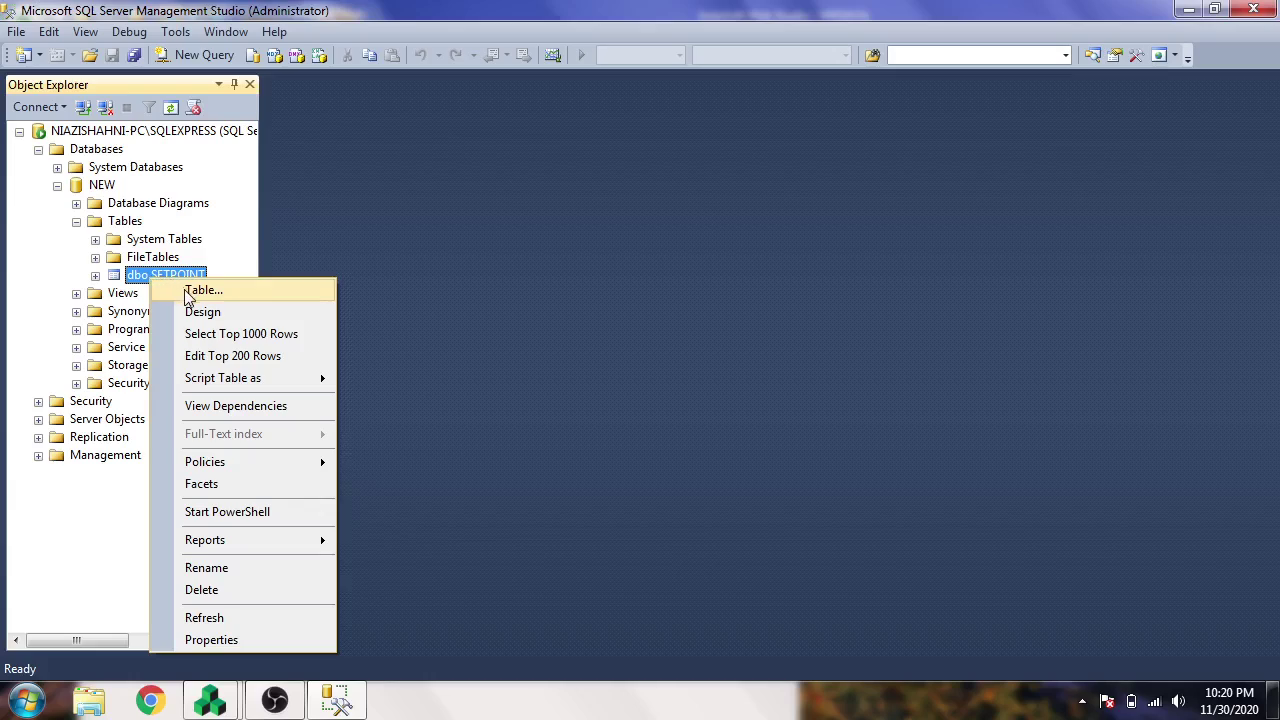
{"action": "left_click", "coordinate": [153, 280]}
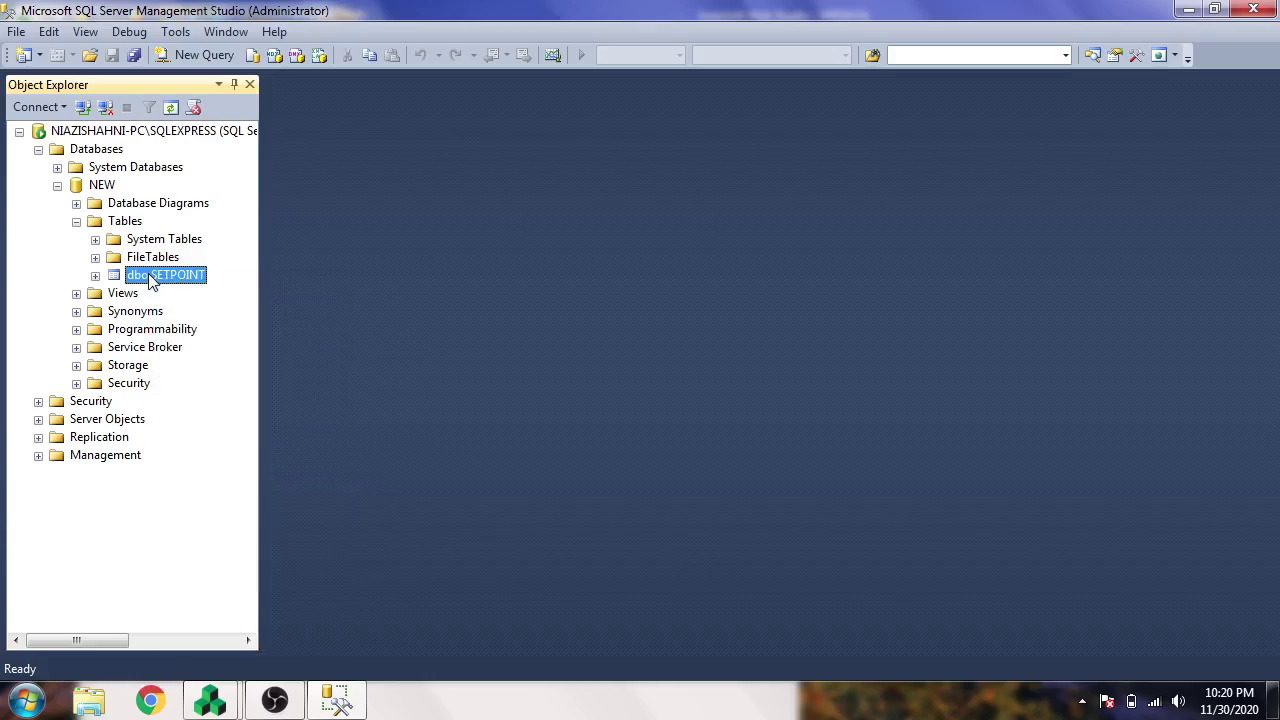
{"action": "left_click", "coordinate": [116, 282]}
{"action": "right_click", "coordinate": [116, 282]}
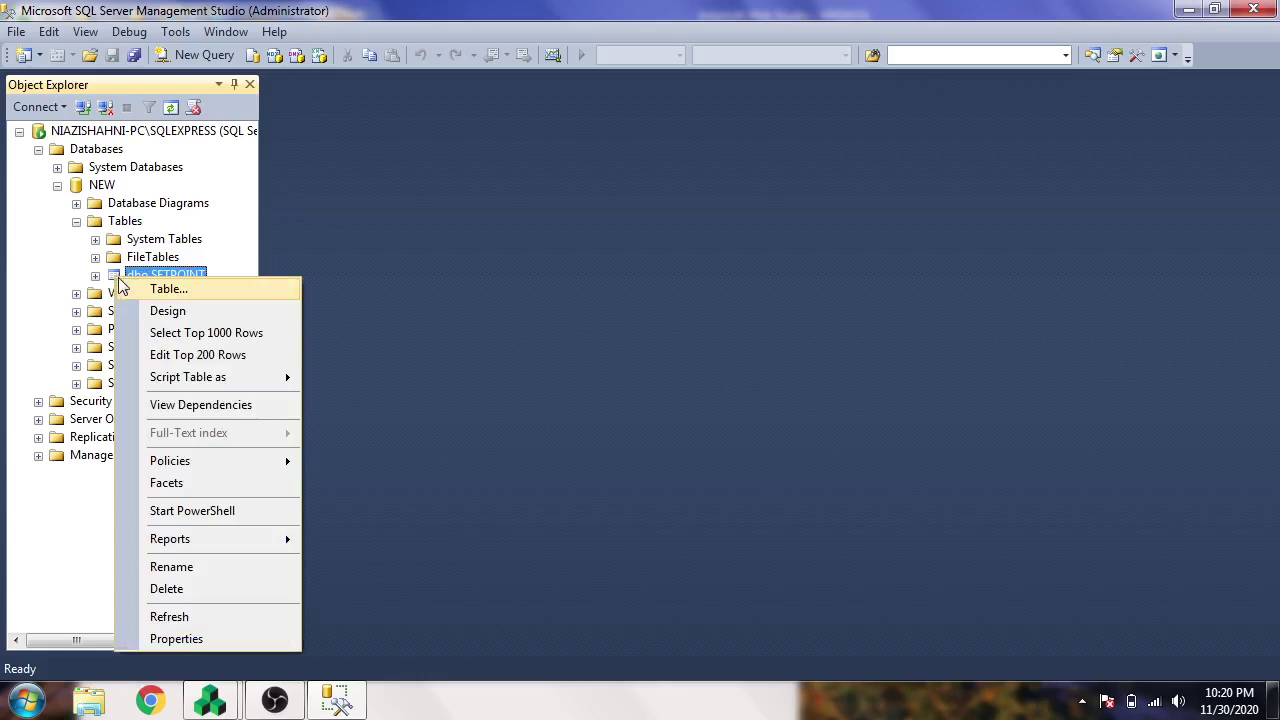
{"action": "left_click", "coordinate": [194, 341]}
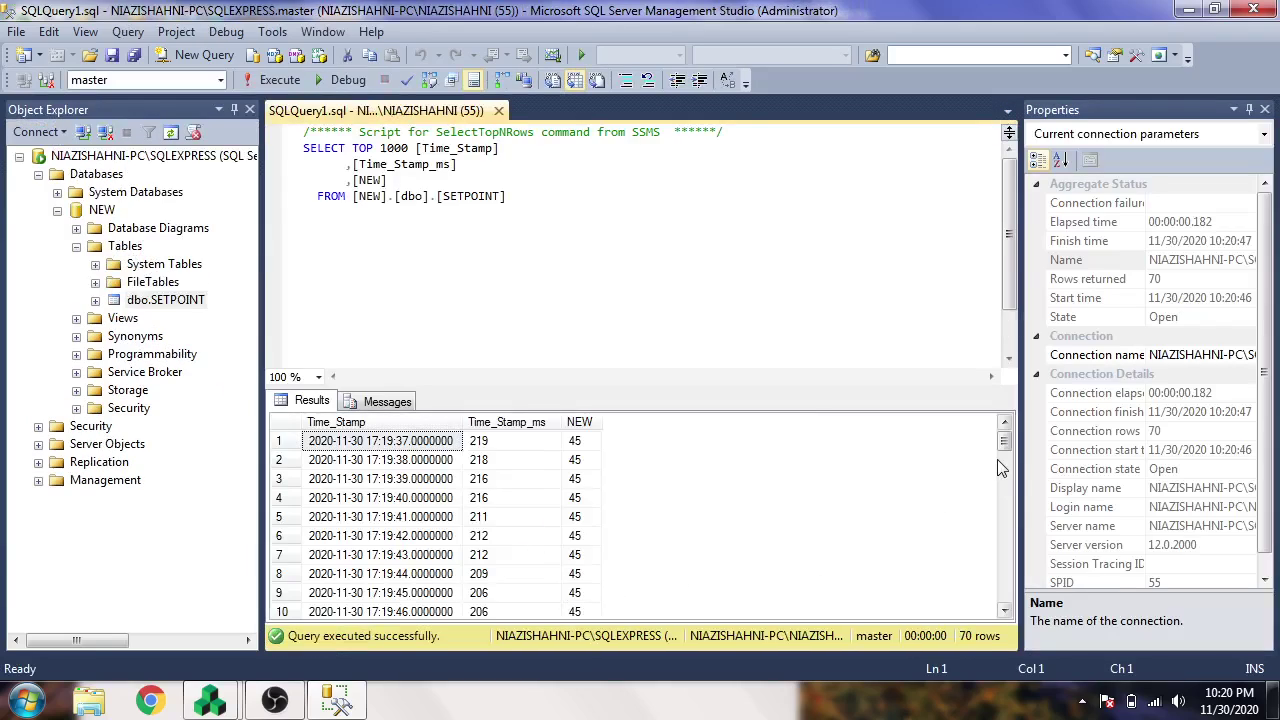
Step: Check the logged setpoint values in the query results, then close Management Studio
{"action": "left_click_drag", "start_coordinate": [1001, 438], "coordinate": [1001, 442]}
{"action": "left_click", "coordinate": [581, 459]}
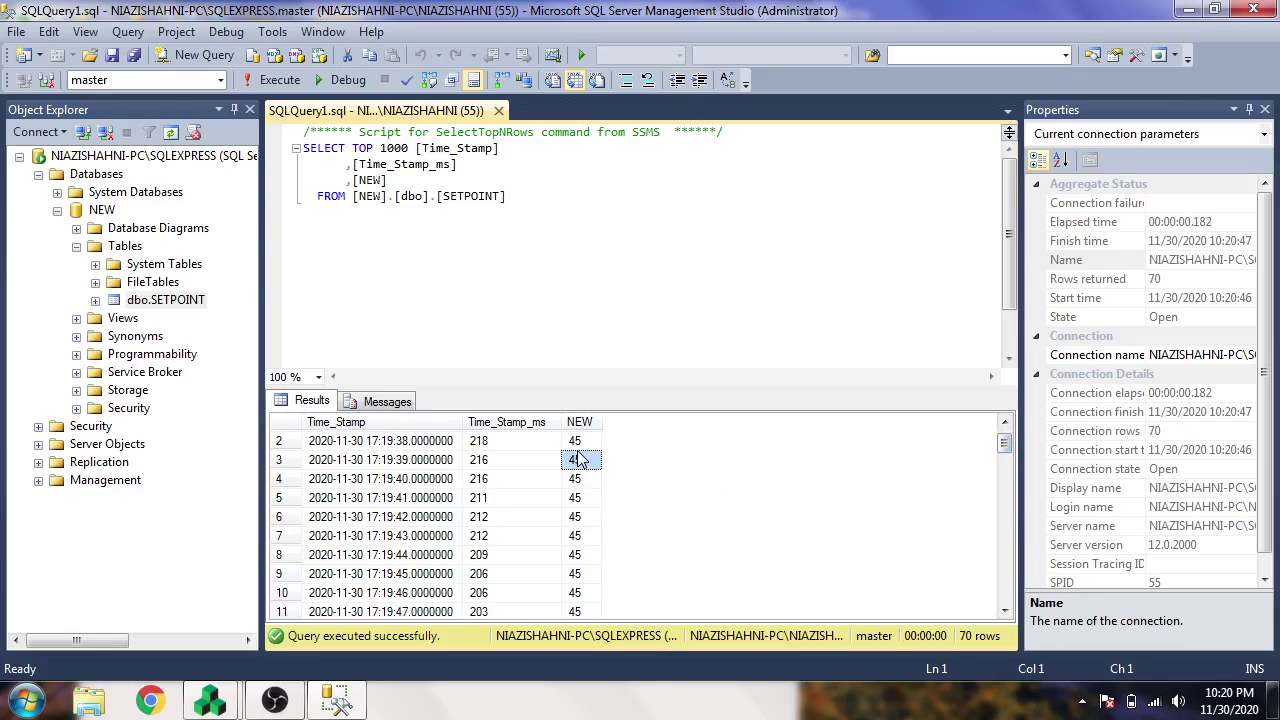
{"action": "left_click", "coordinate": [580, 497]}
{"action": "left_click", "coordinate": [580, 554]}
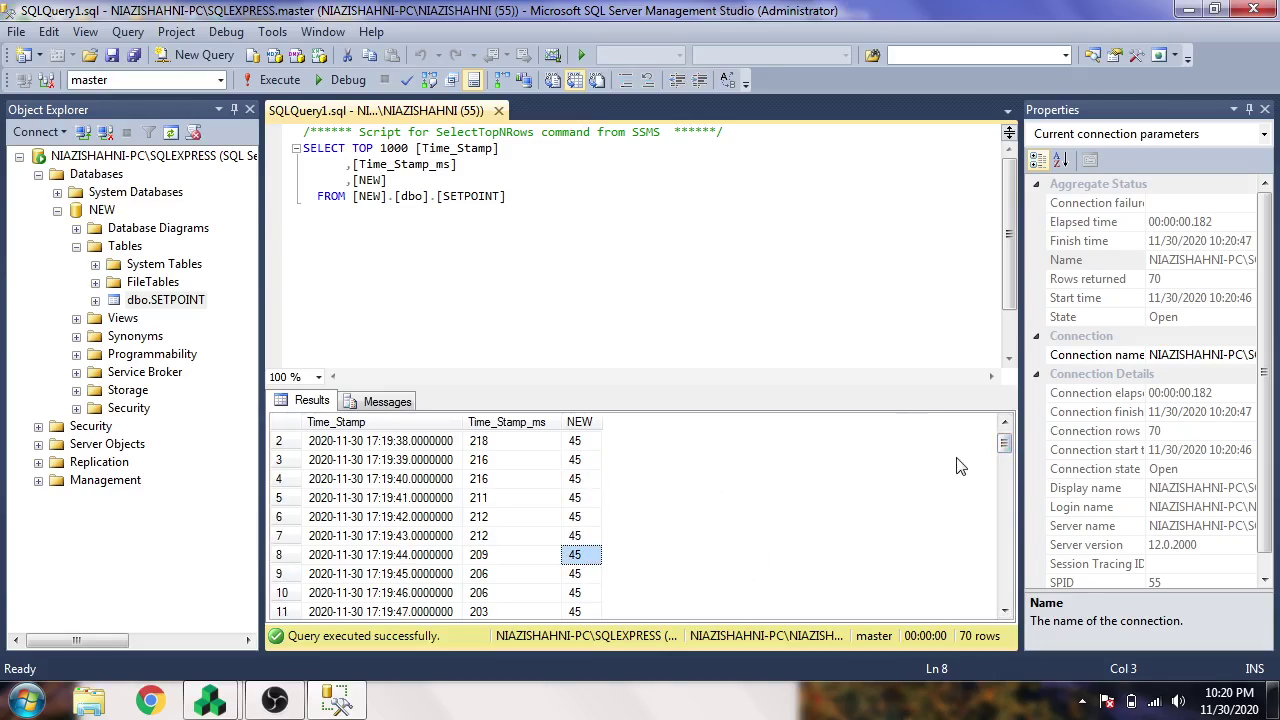
{"action": "left_click_drag", "start_coordinate": [1004, 446], "coordinate": [1008, 608]}
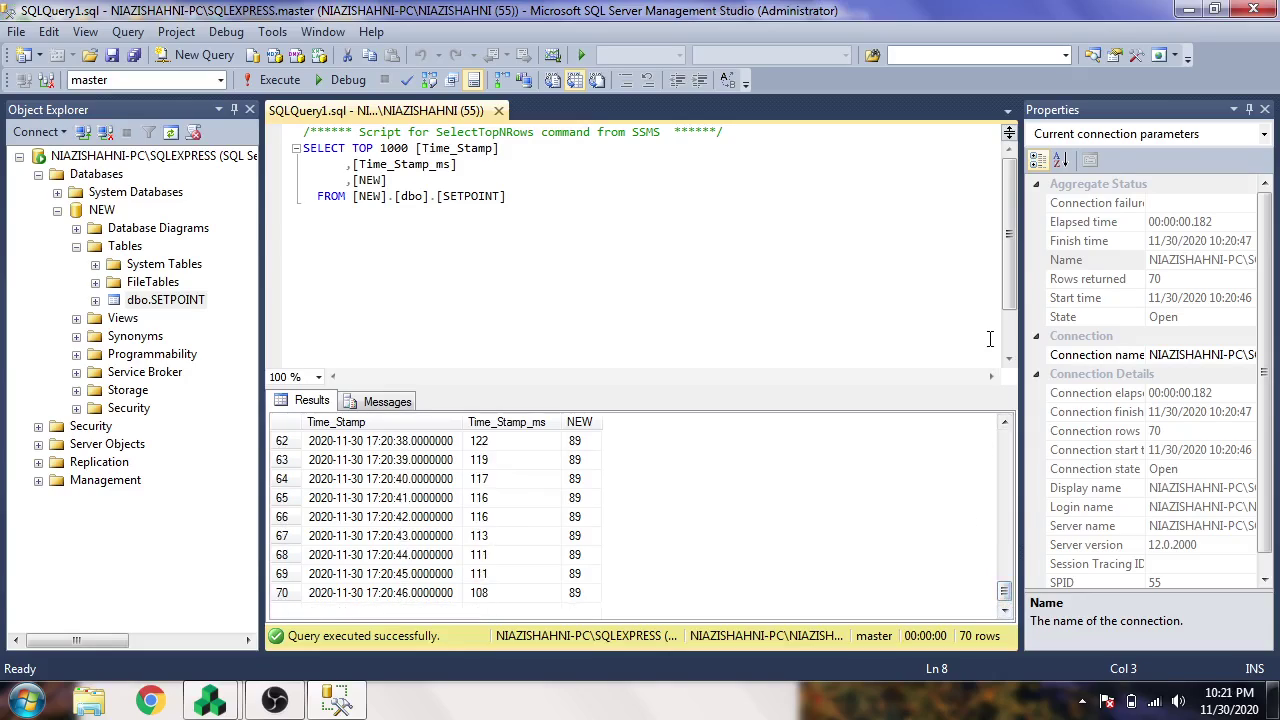
{"action": "left_click", "coordinate": [1240, 9]}
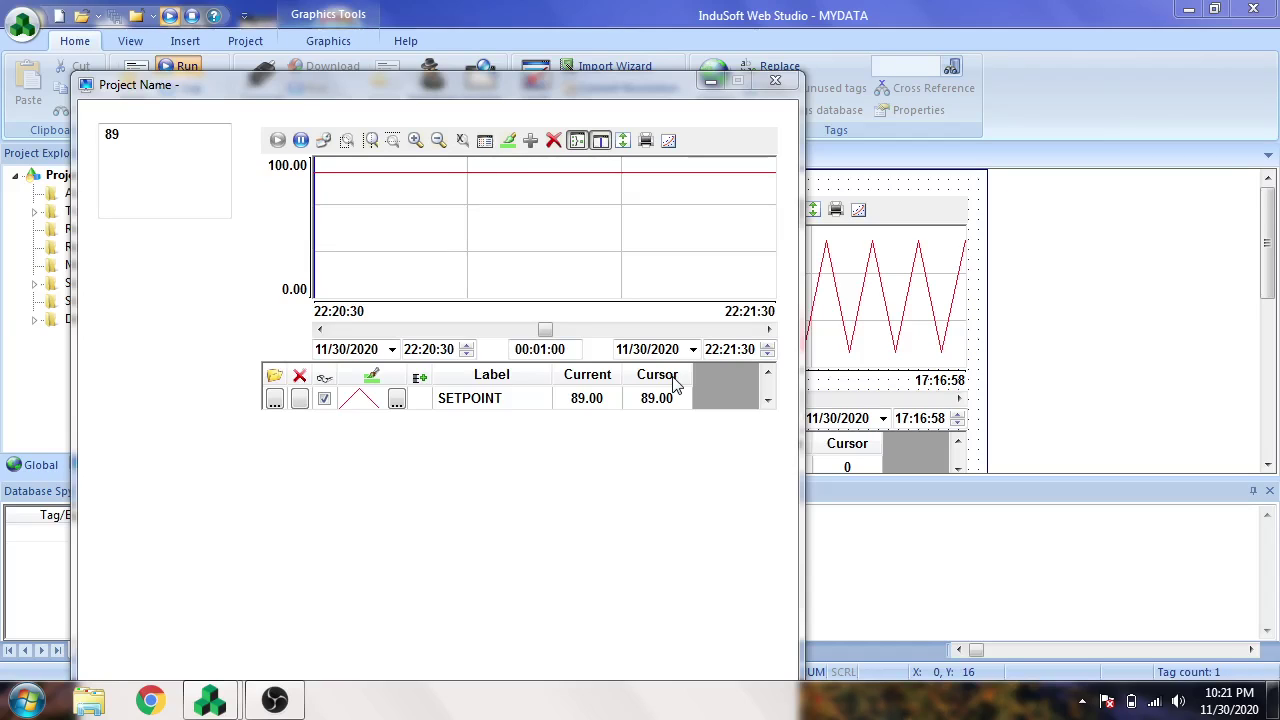
{"action": "left_click", "coordinate": [276, 701]}
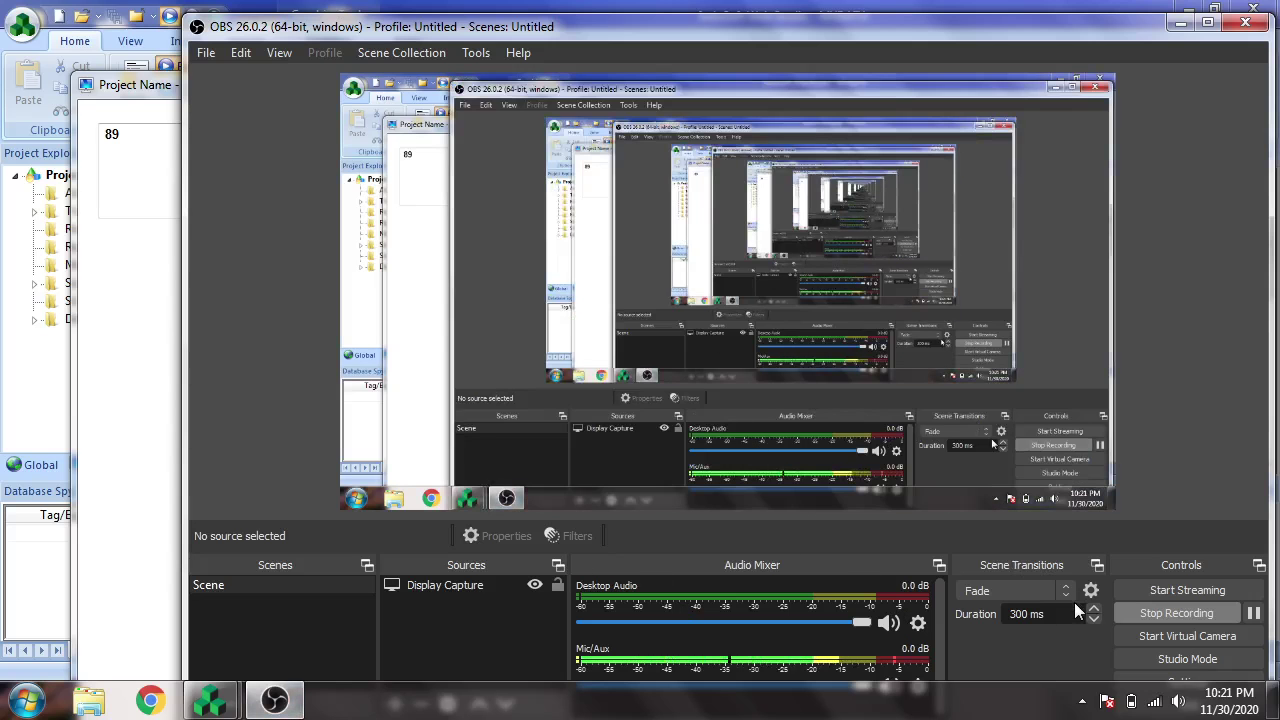